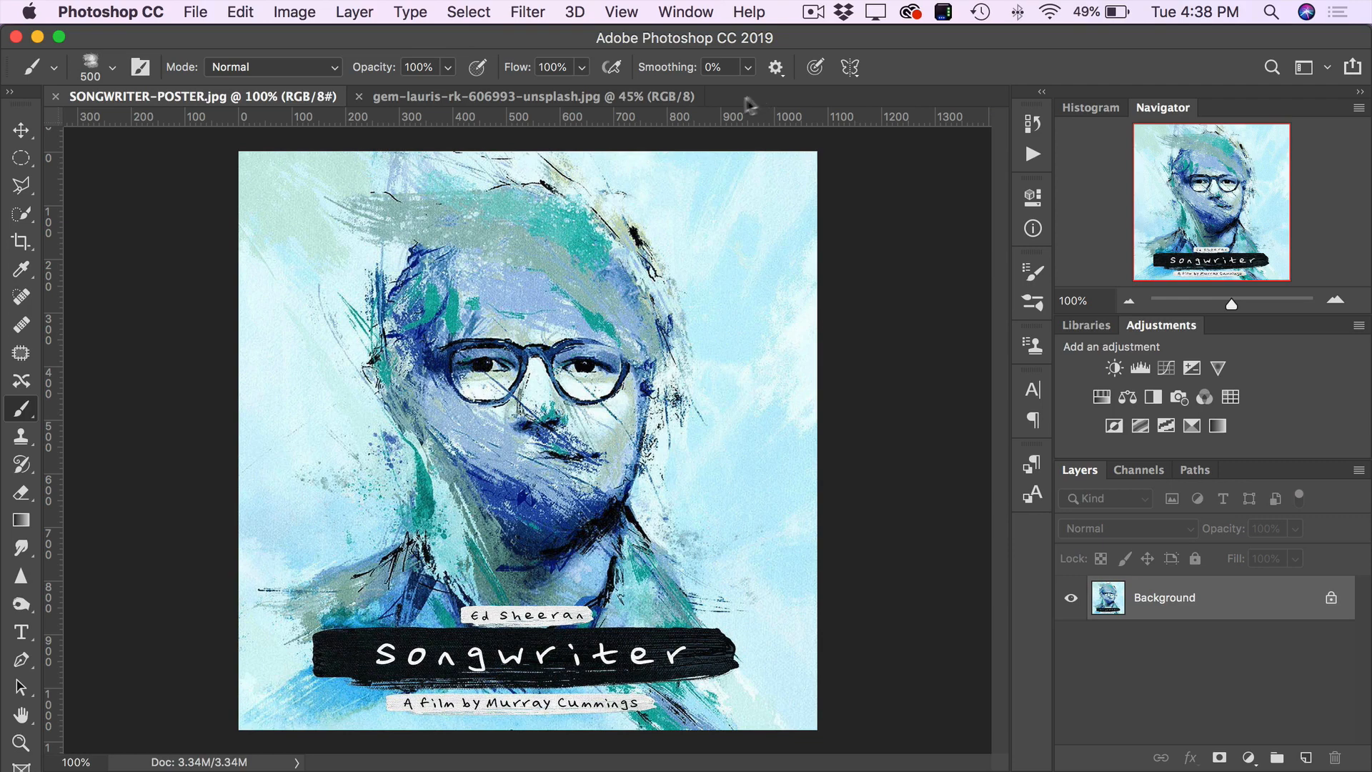
- Run the "Step 1 - Select Focus" action from PBB Aquarelle Painter (CC) on the gem-lauris-rk-606993-unsplash.jpg portrait and dismiss its message
left_click(591, 96)
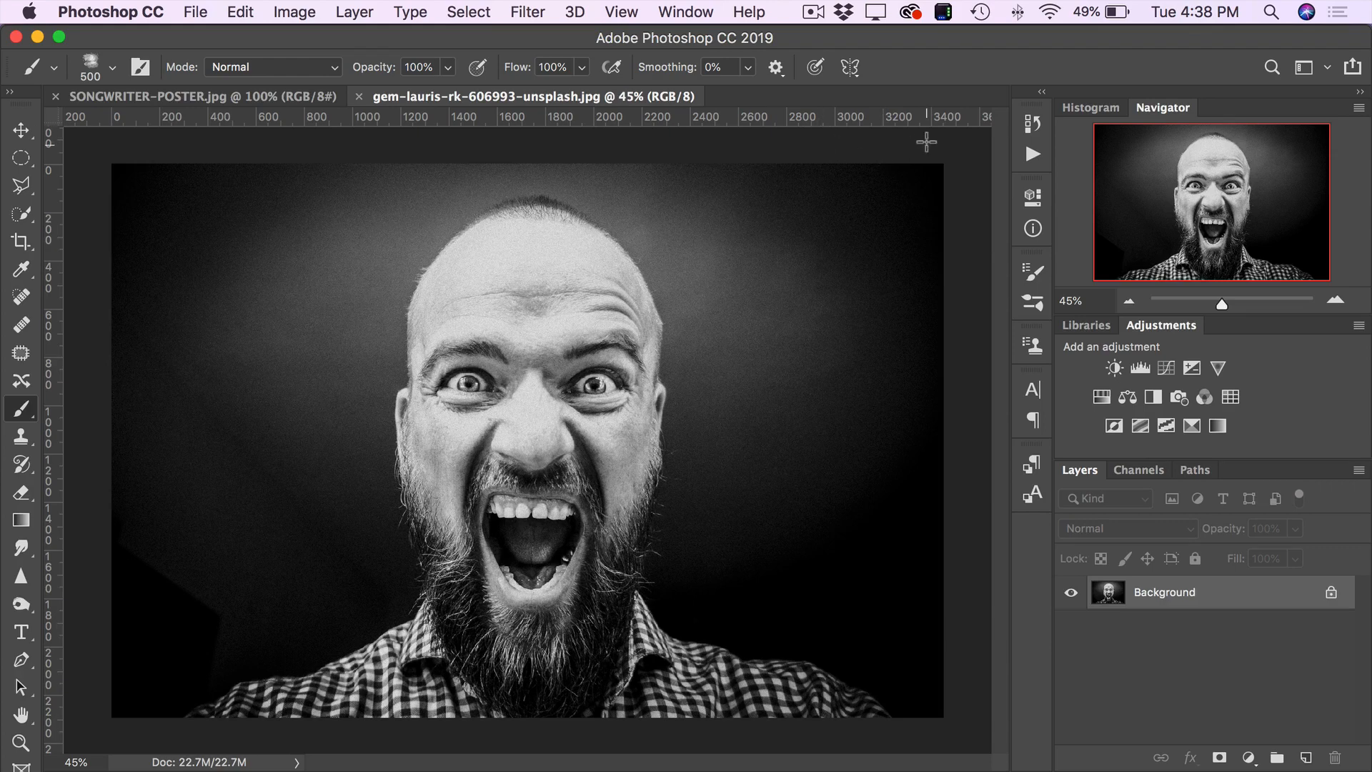
left_click(1030, 155)
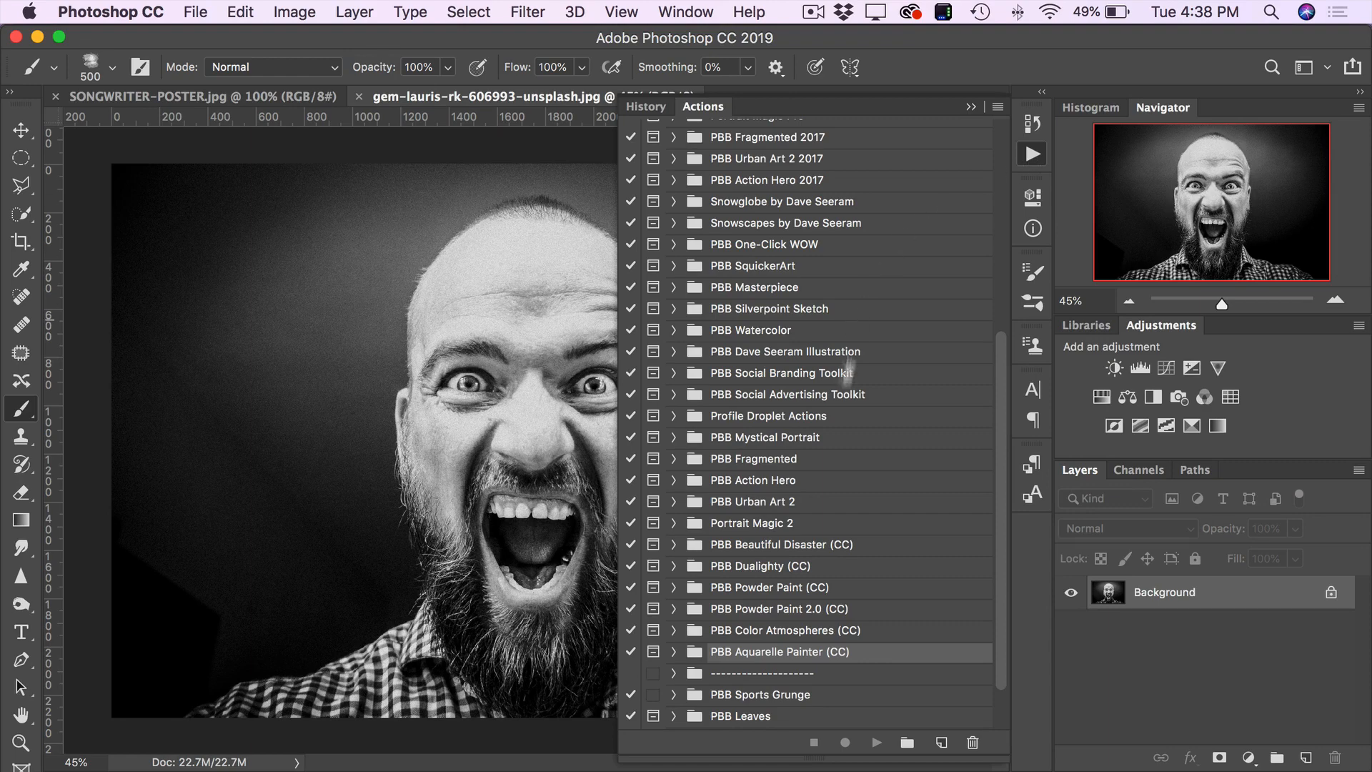
left_click(673, 651)
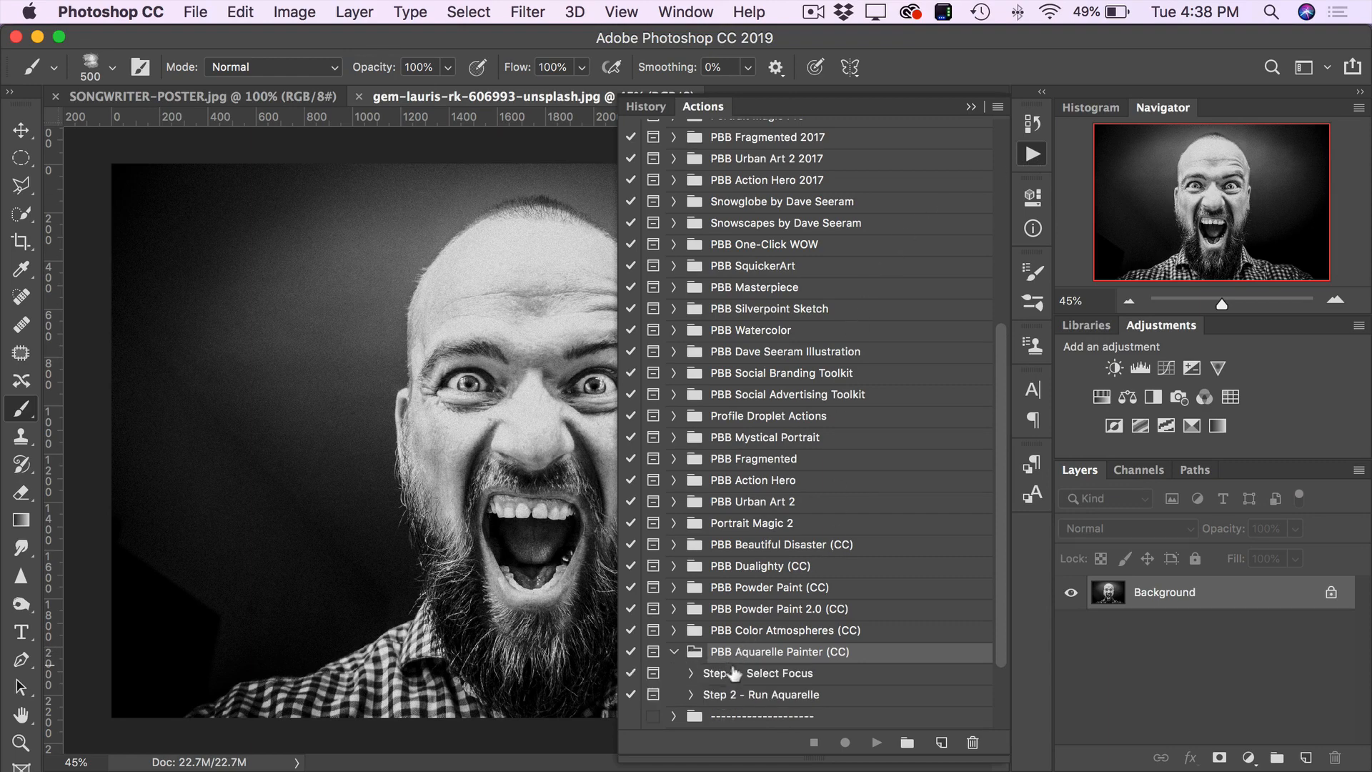
left_click(792, 675)
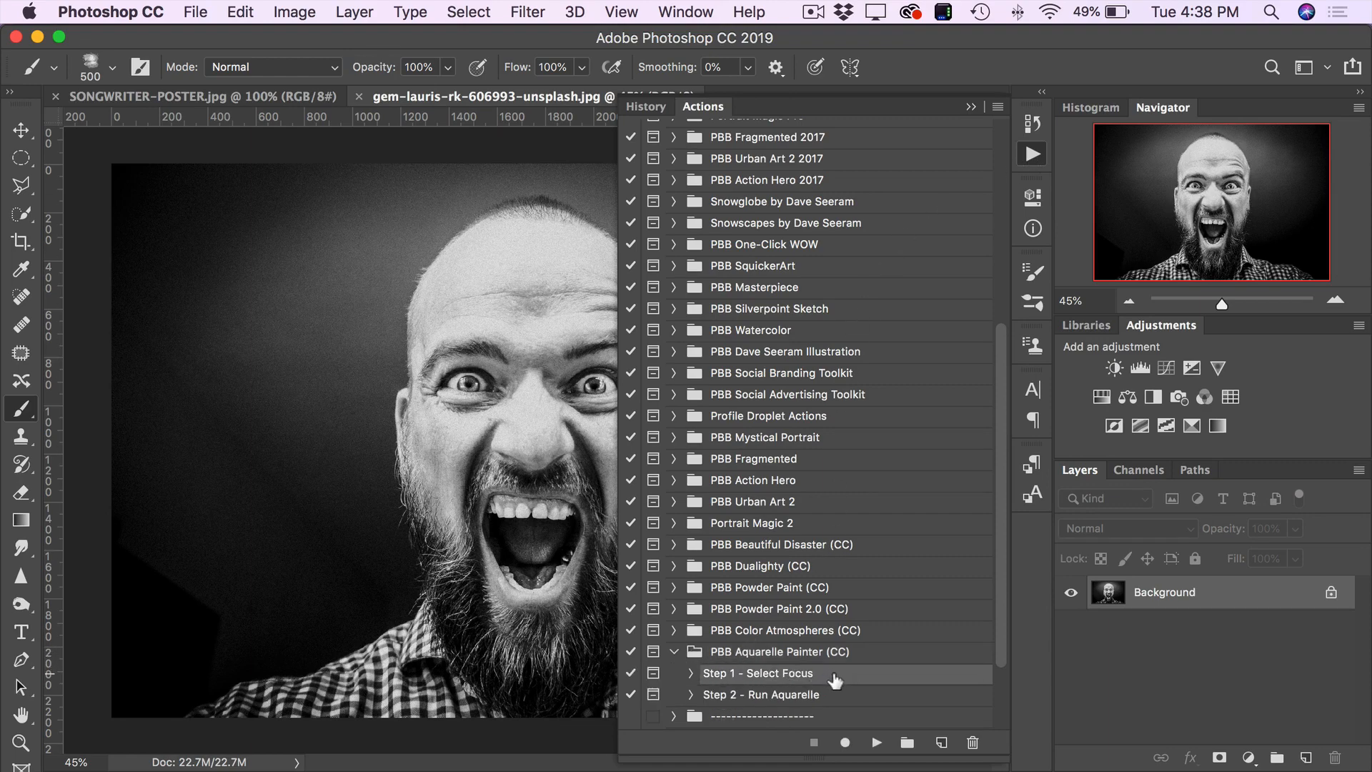
left_click(876, 742)
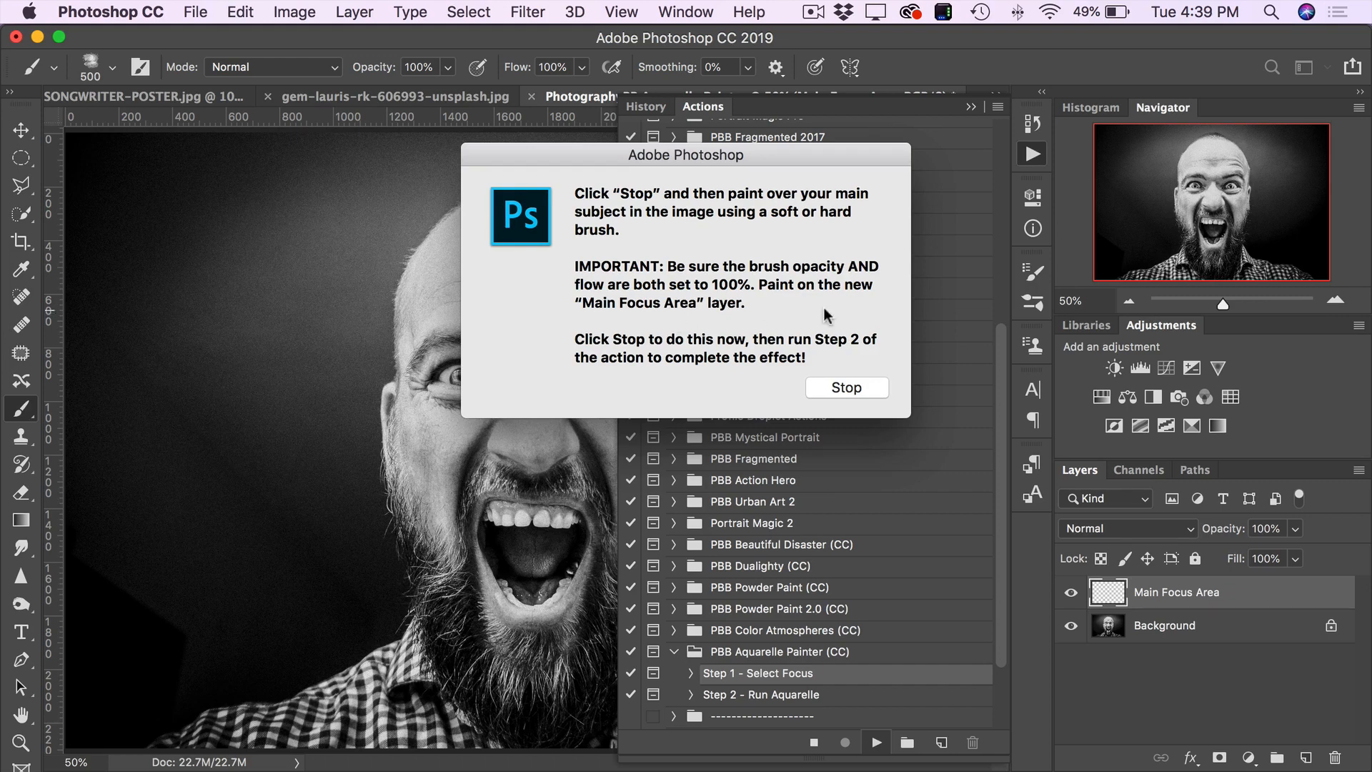
left_click(854, 387)
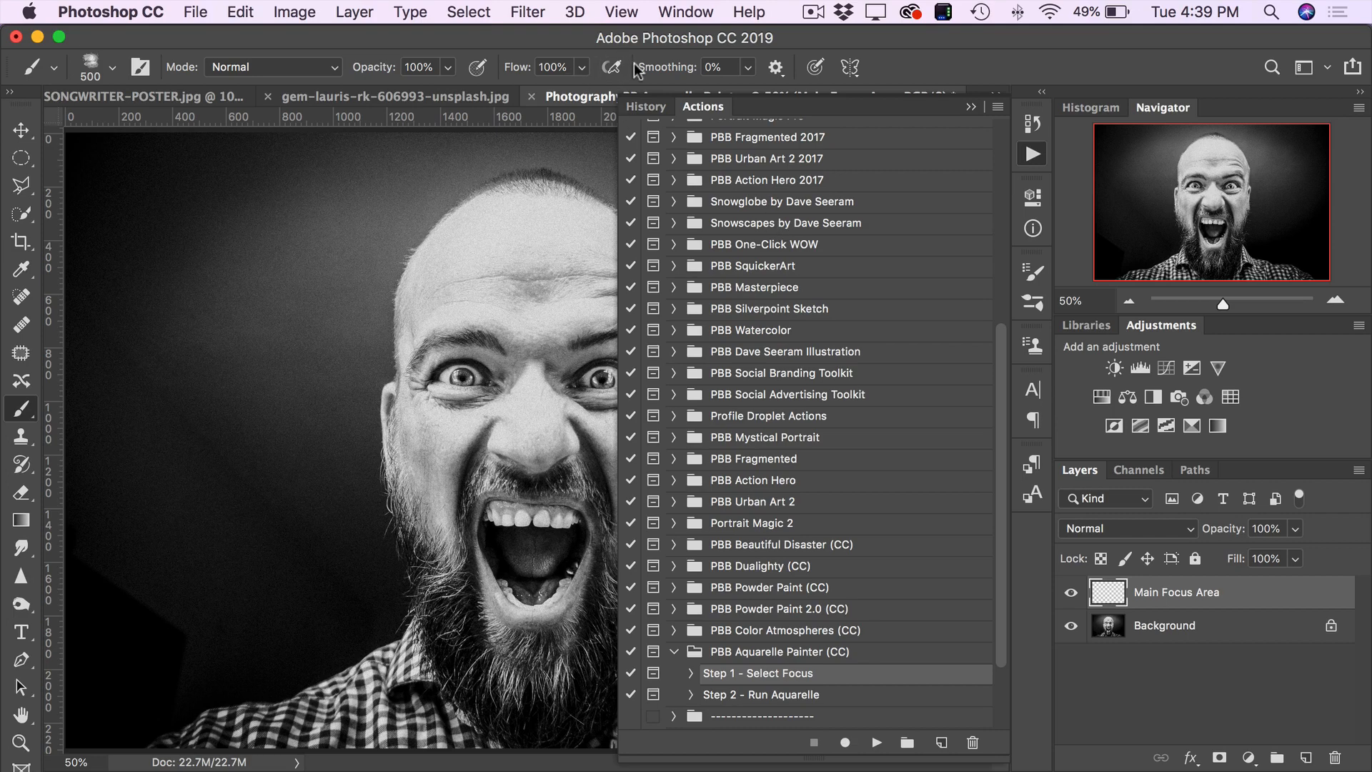
left_click(970, 106)
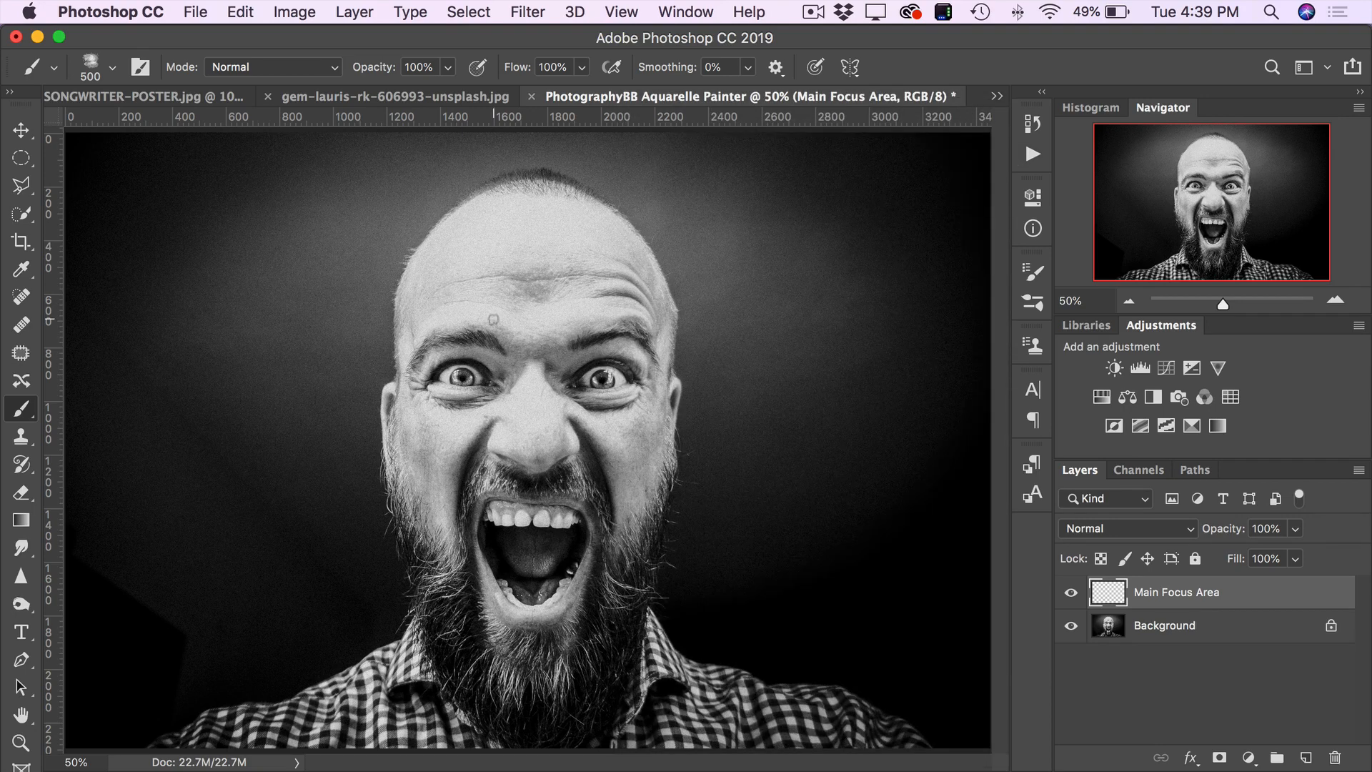
- Paint over the man's head and most of the beard on the Main Focus Area layer with a 500 px hard round brush
left_click_drag(493, 319, 511, 329)
left_click(112, 67)
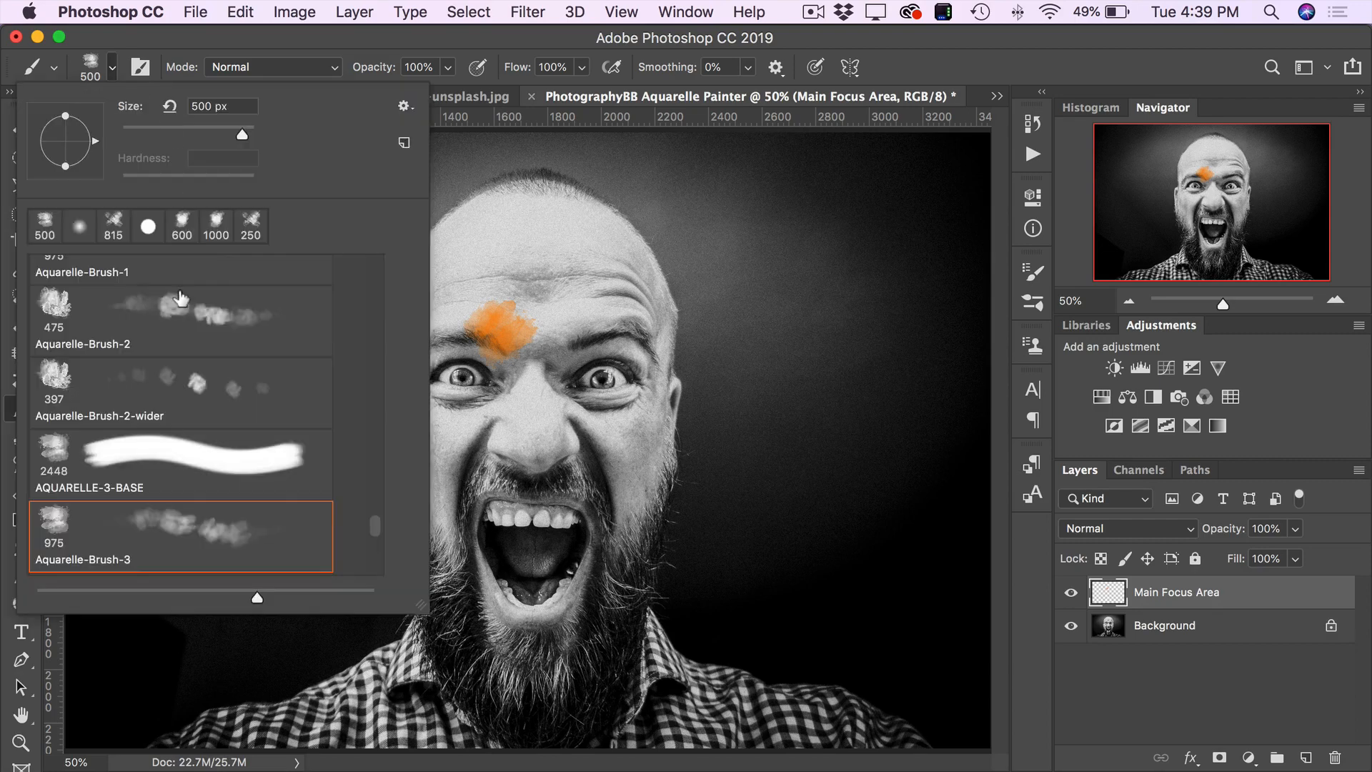
scroll(181, 299, "up", 10)
left_click(181, 293)
left_click(575, 288)
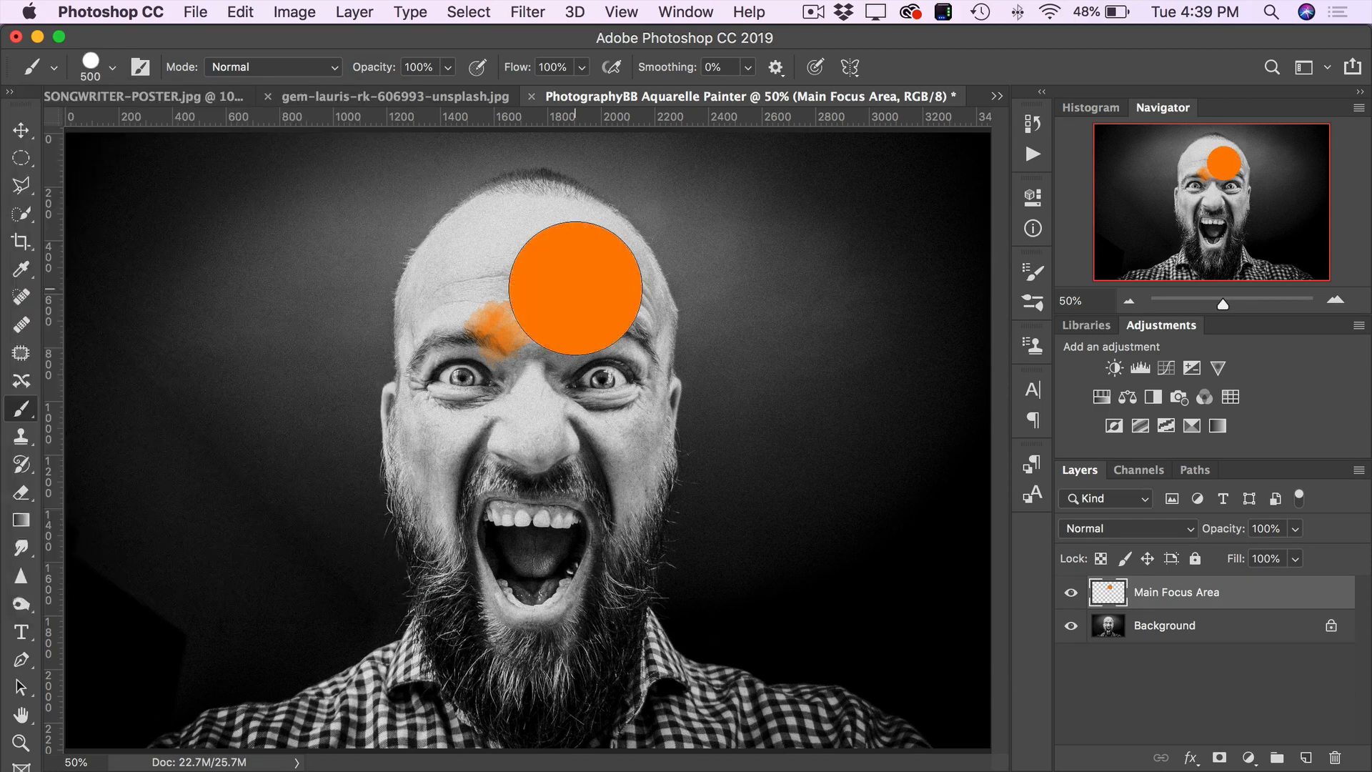
mouse_move(483, 340)
left_mouse_down()
mouse_move(491, 267)
mouse_move(468, 267)
mouse_move(471, 331)
mouse_move(440, 363)
mouse_move(470, 479)
mouse_move(453, 439)
mouse_move(521, 298)
mouse_move(531, 238)
mouse_move(598, 307)
mouse_move(590, 270)
mouse_move(607, 319)
mouse_move(611, 387)
mouse_move(590, 468)
mouse_move(557, 512)
mouse_move(519, 486)
left_mouse_up()
mouse_move(463, 371)
left_mouse_down()
mouse_move(440, 474)
mouse_move(494, 639)
mouse_move(491, 597)
mouse_move(546, 592)
mouse_move(552, 458)
mouse_move(579, 435)
mouse_move(582, 479)
mouse_move(599, 440)
mouse_move(629, 600)
left_mouse_up()
- Resize the brush to 300 px and extend the painted focus area over the lower beard, neck, collar and side of the face
key("[")
key("[")
key("[")
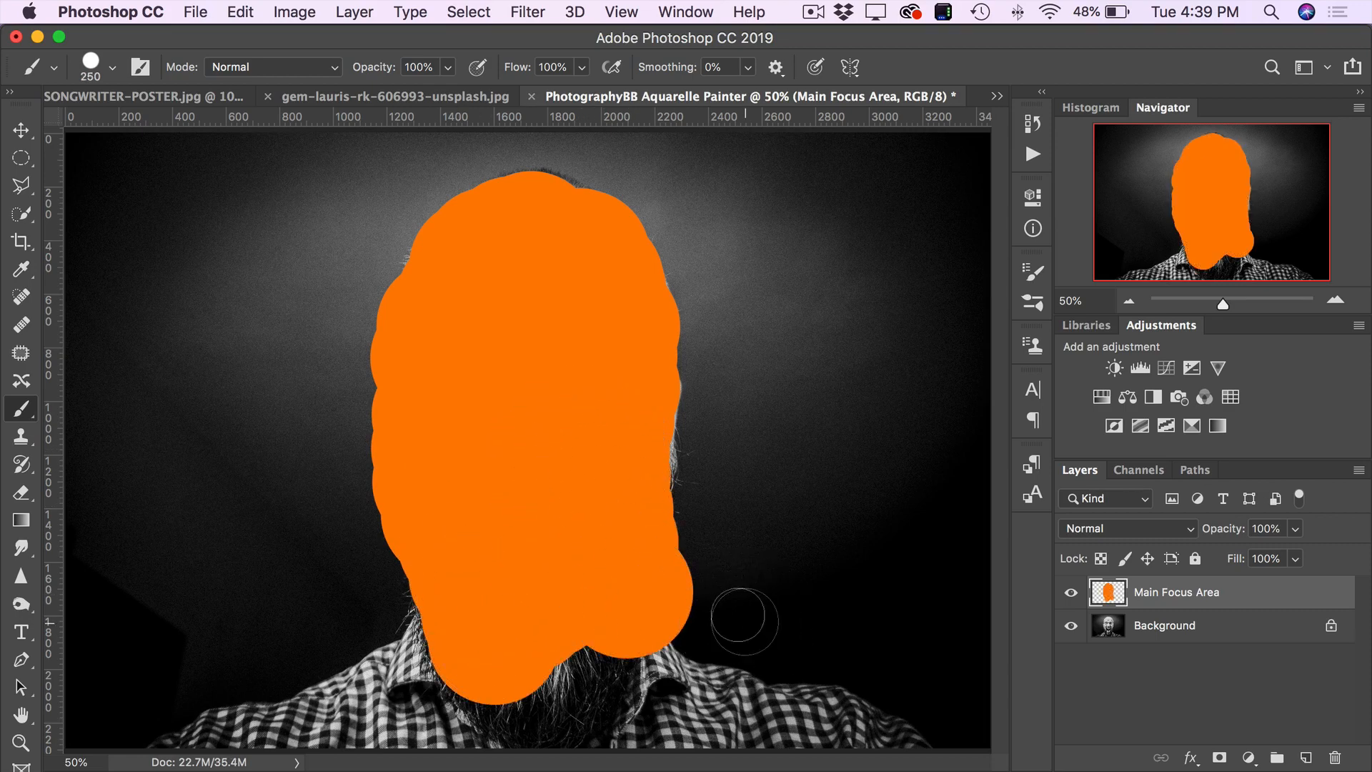
key("bracketright")
key("bracketright")
key("bracketright")
key("bracketright")
key("bracketright")
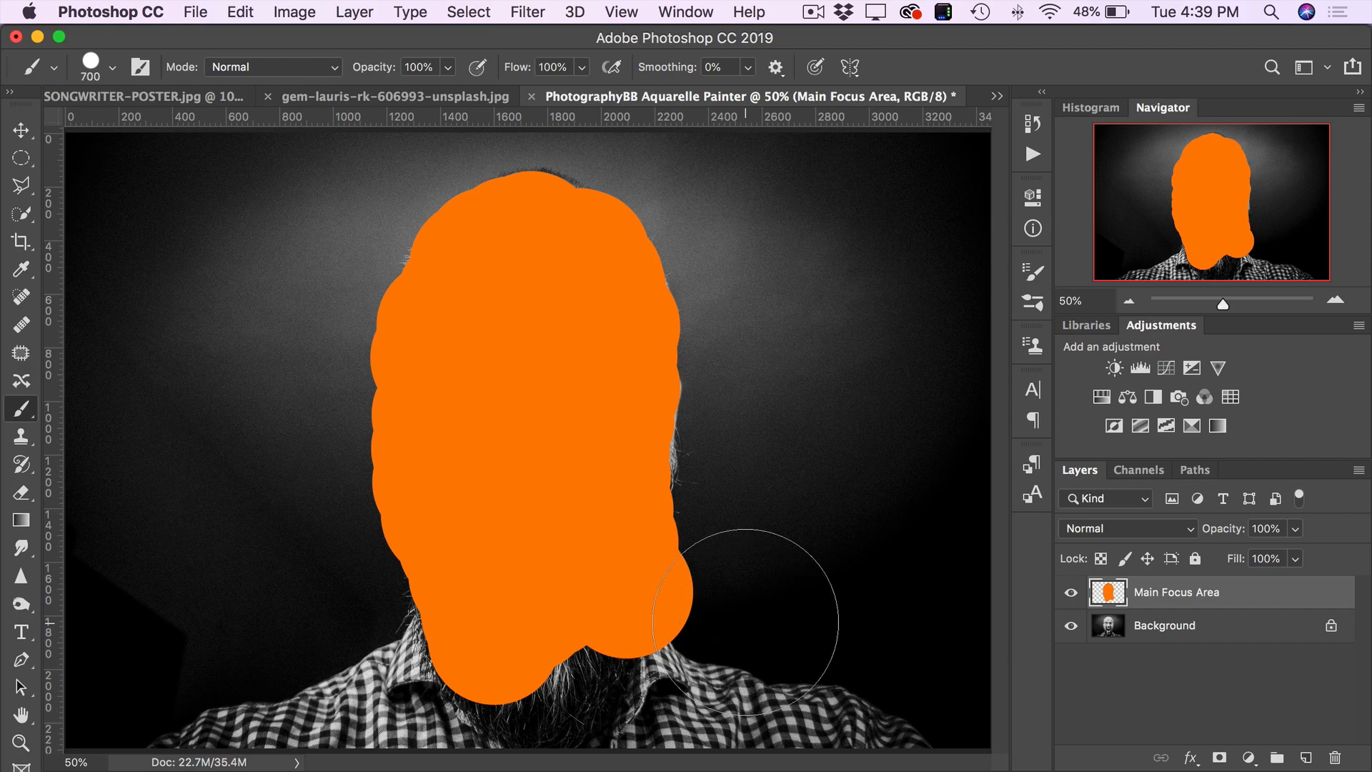
key("bracketleft")
key("bracketleft")
key("bracketleft")
key("bracketleft")
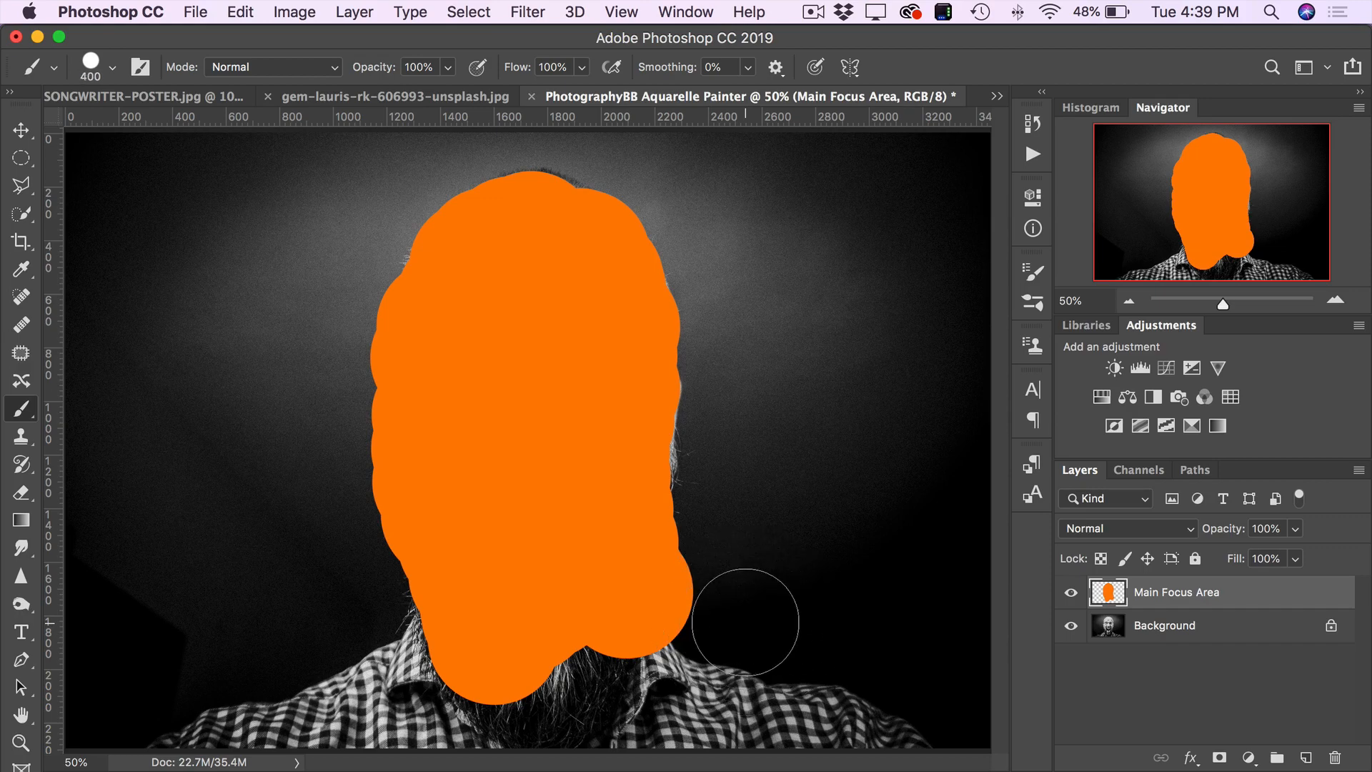
key("bracketleft")
mouse_move(569, 657)
left_mouse_down()
mouse_move(402, 661)
mouse_move(444, 621)
mouse_move(680, 633)
mouse_move(708, 679)
mouse_move(636, 690)
left_mouse_up()
left_click_drag(639, 461, 655, 431)
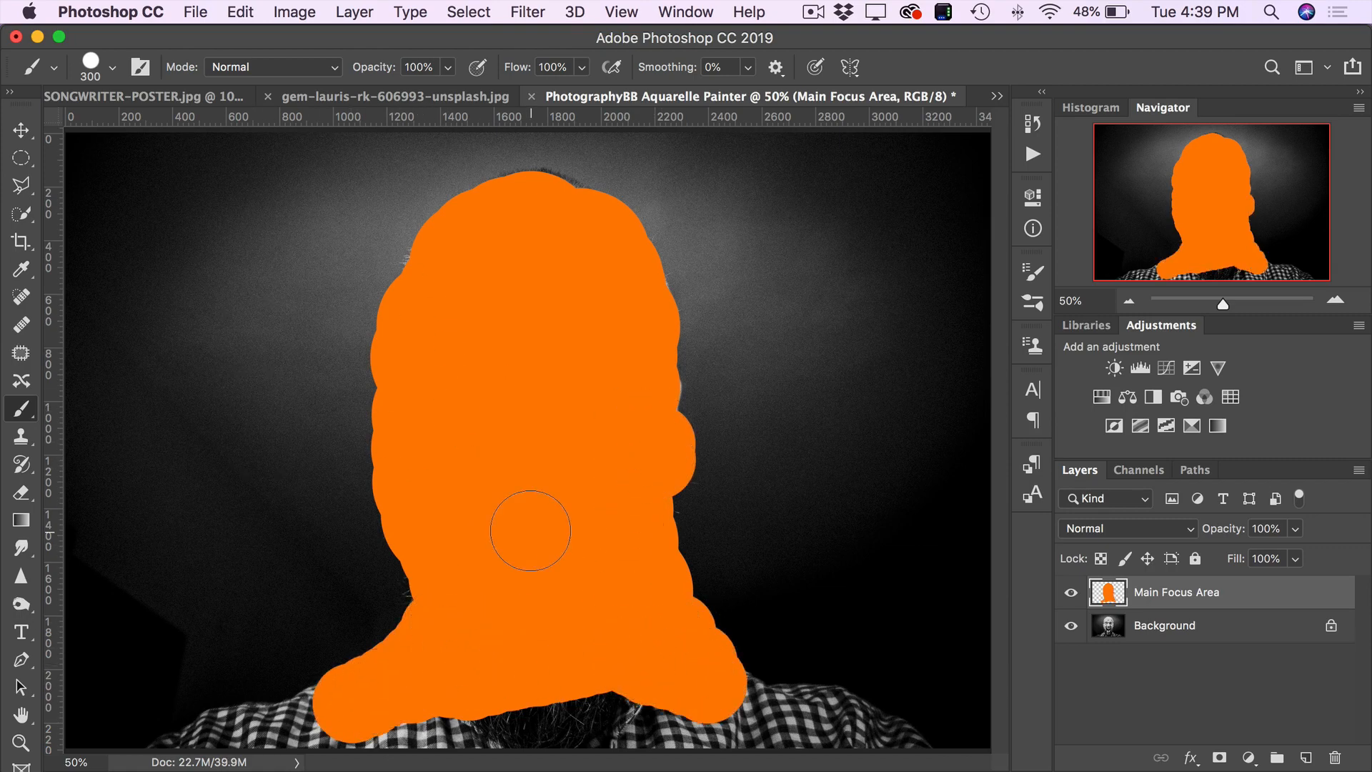
- Erase a patch along the ear and cheek of the painted focus area and paint it back in
key("e")
mouse_move(314, 458)
left_mouse_down()
mouse_move(334, 485)
mouse_move(323, 456)
mouse_move(347, 490)
mouse_move(337, 453)
left_mouse_up()
key("b")
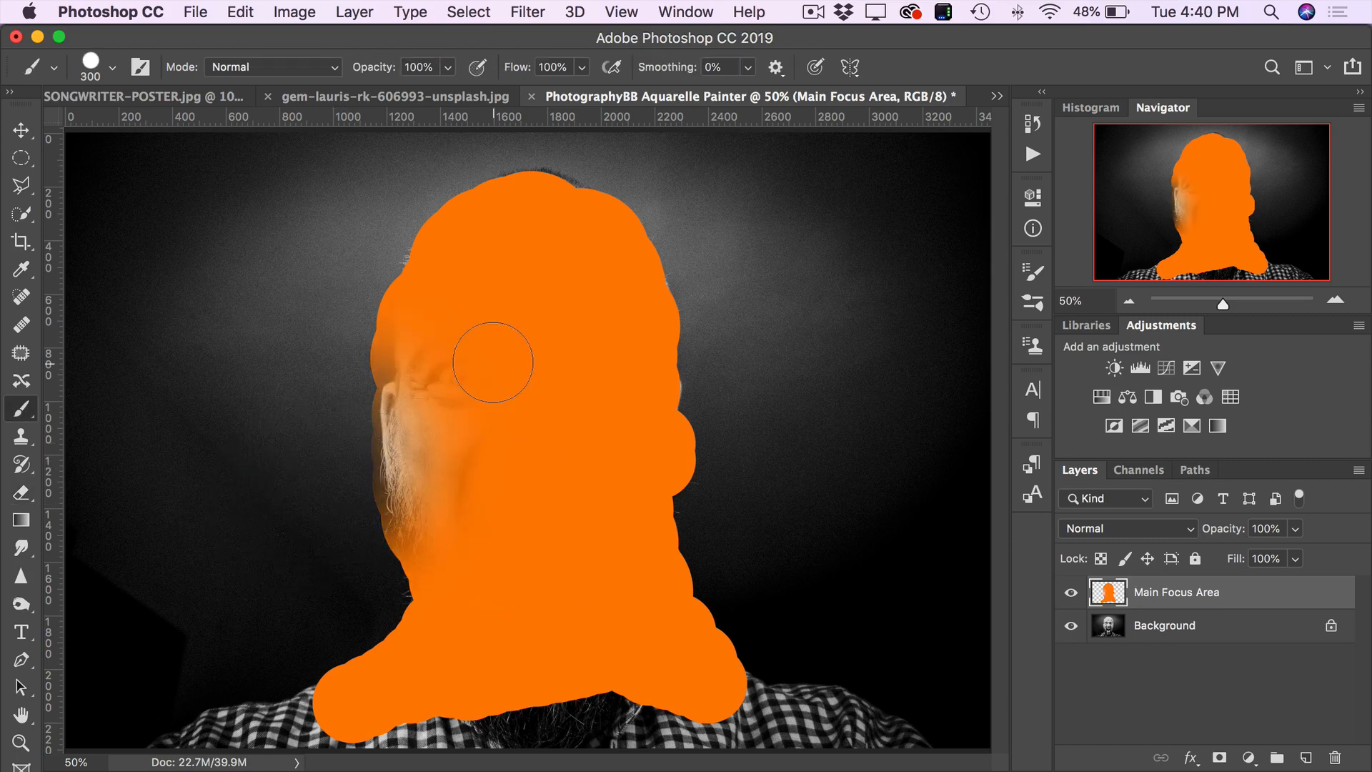
mouse_move(450, 336)
left_mouse_down()
mouse_move(426, 374)
mouse_move(408, 352)
mouse_move(427, 470)
mouse_move(410, 504)
mouse_move(410, 412)
mouse_move(443, 560)
left_mouse_up()
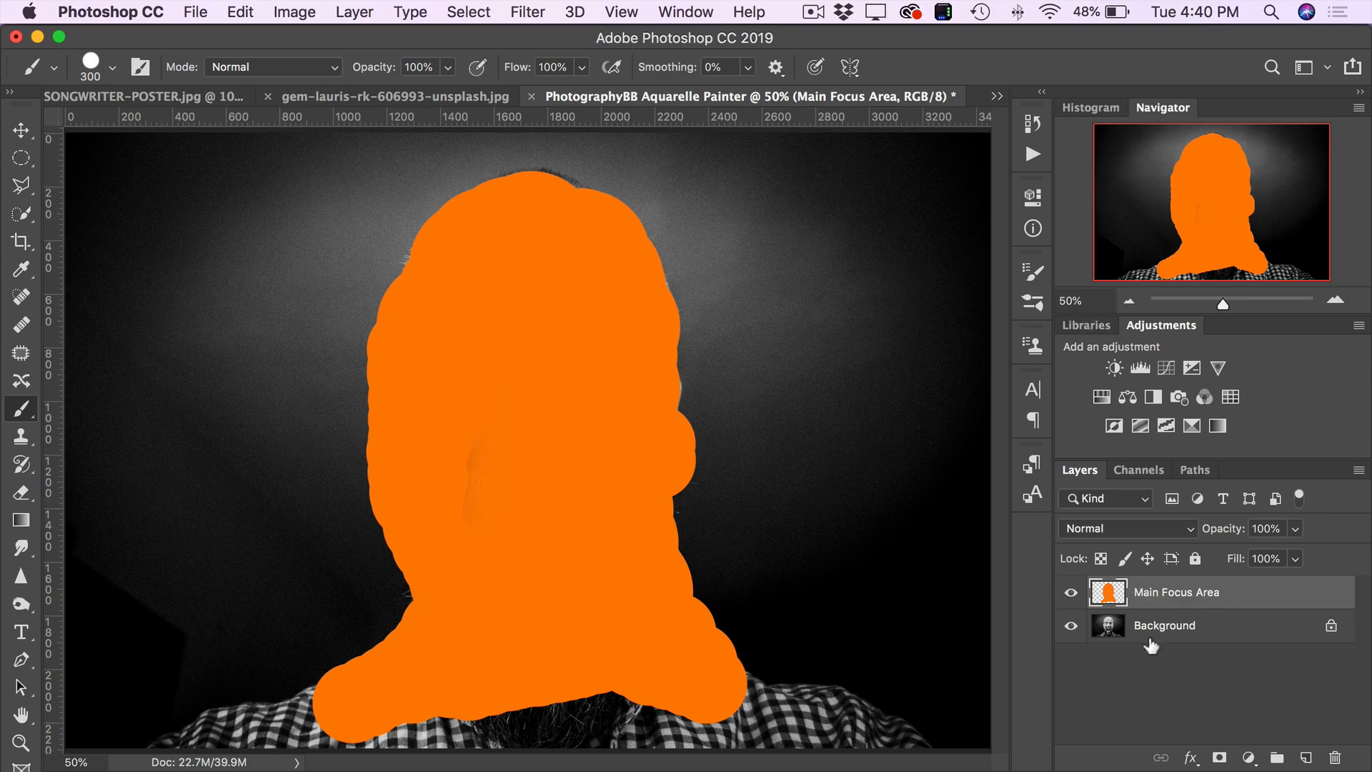
- Run the "Step 2 - Run Aquarelle" action to generate the watercolor artwork and dismiss its completion message
left_click(1033, 155)
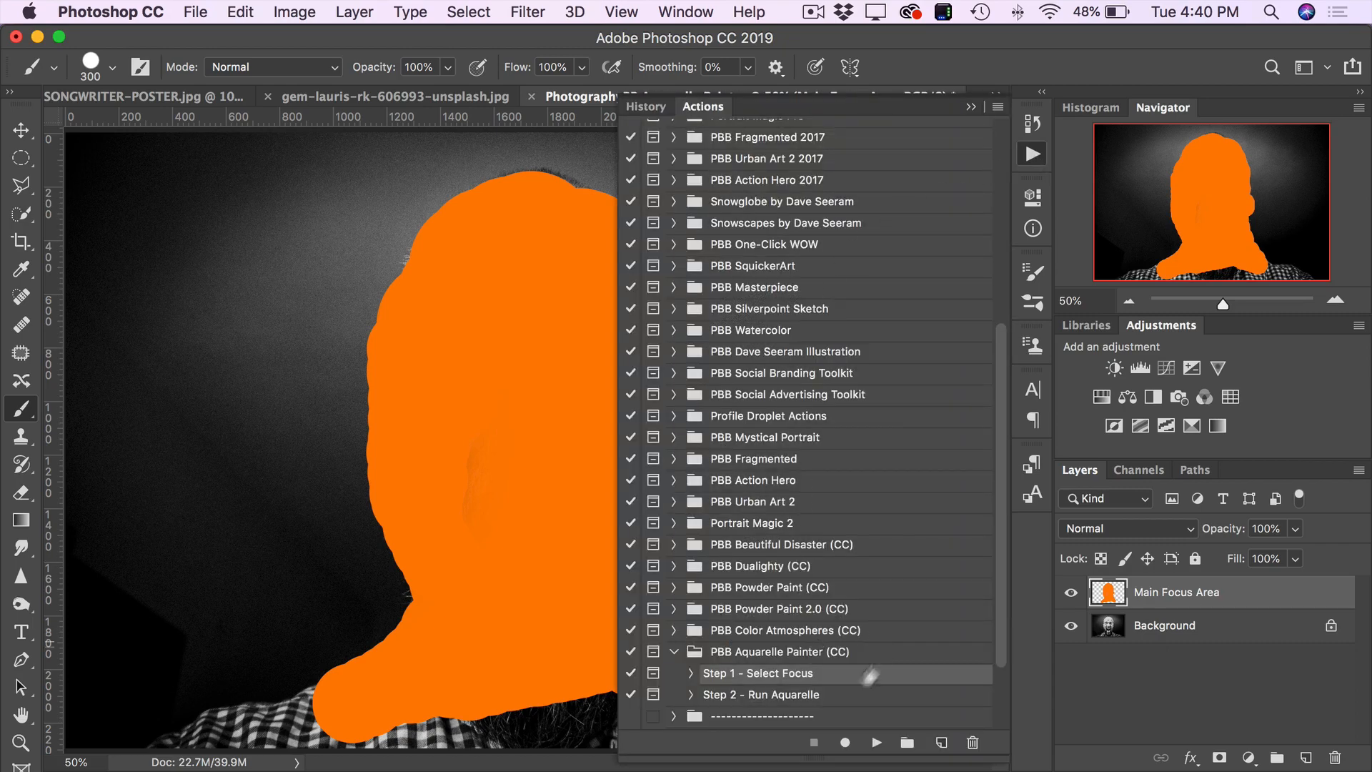
left_click(817, 697)
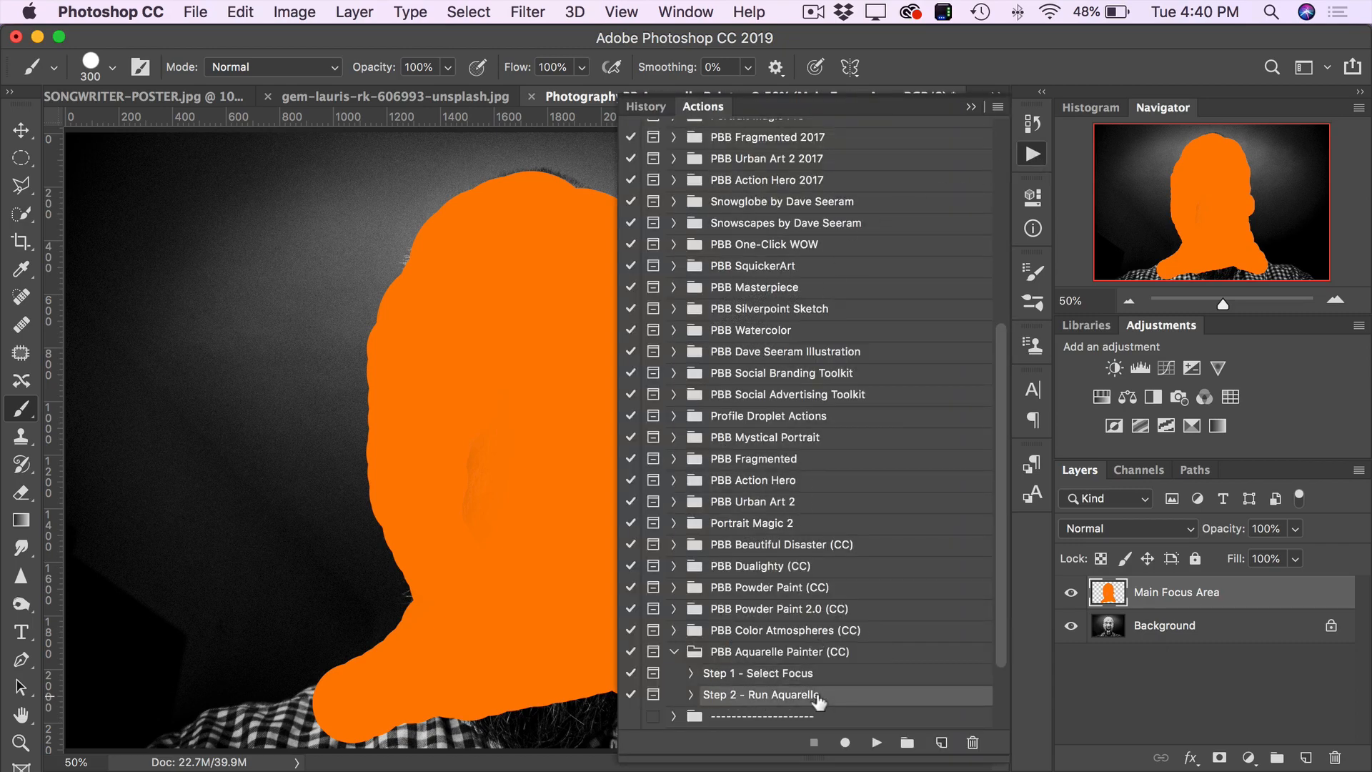
left_click(876, 745)
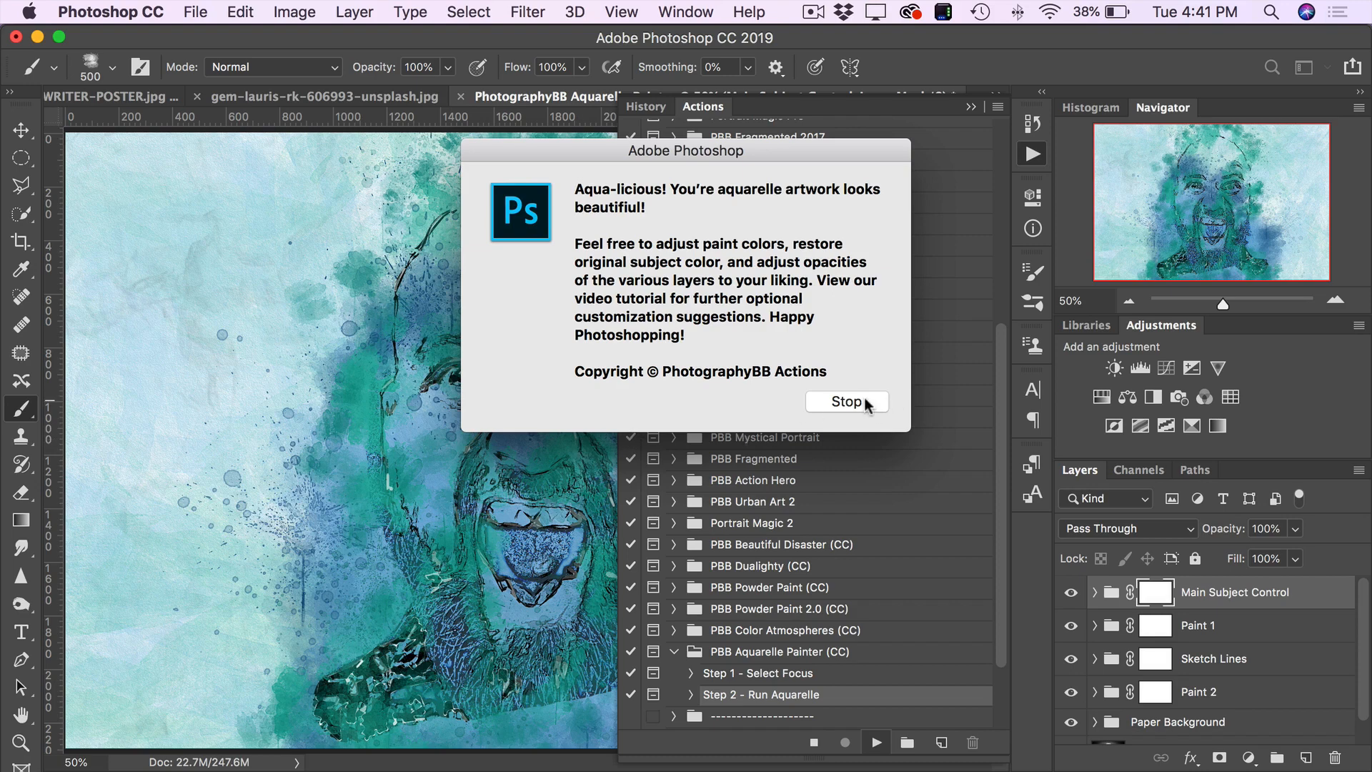
left_click(847, 402)
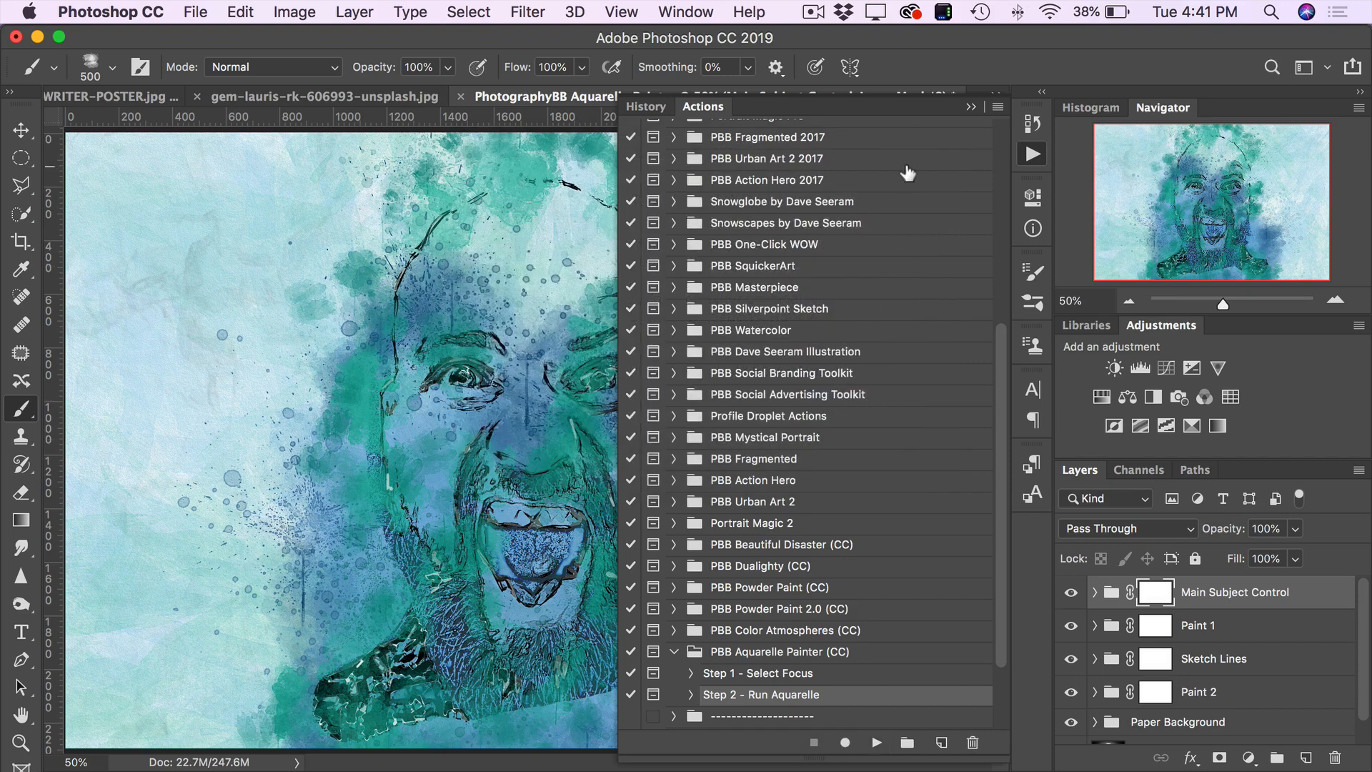
left_click(970, 106)
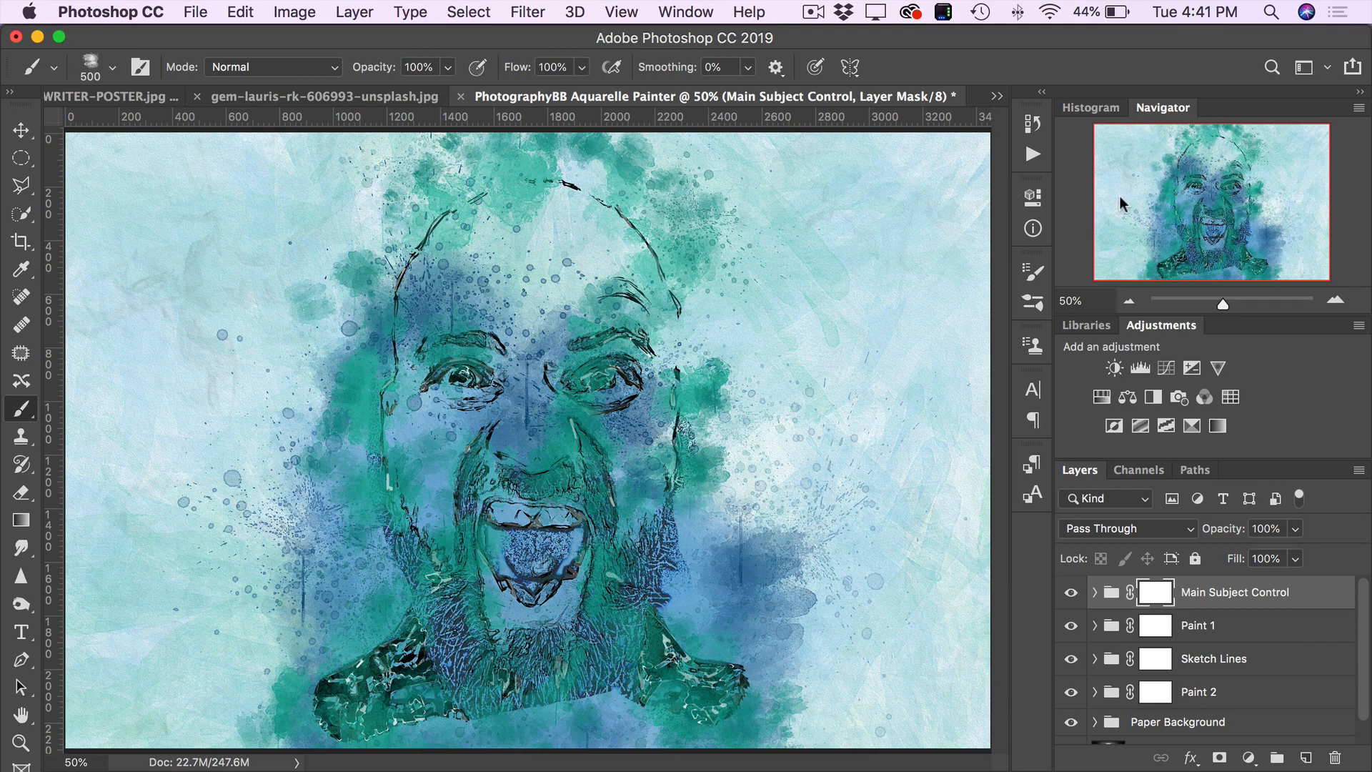
- Compare the generated artwork with the reference in SONGWRITER-POSTER.jpg and return to the PhotographyBB Aquarelle Painter document
left_click(121, 100)
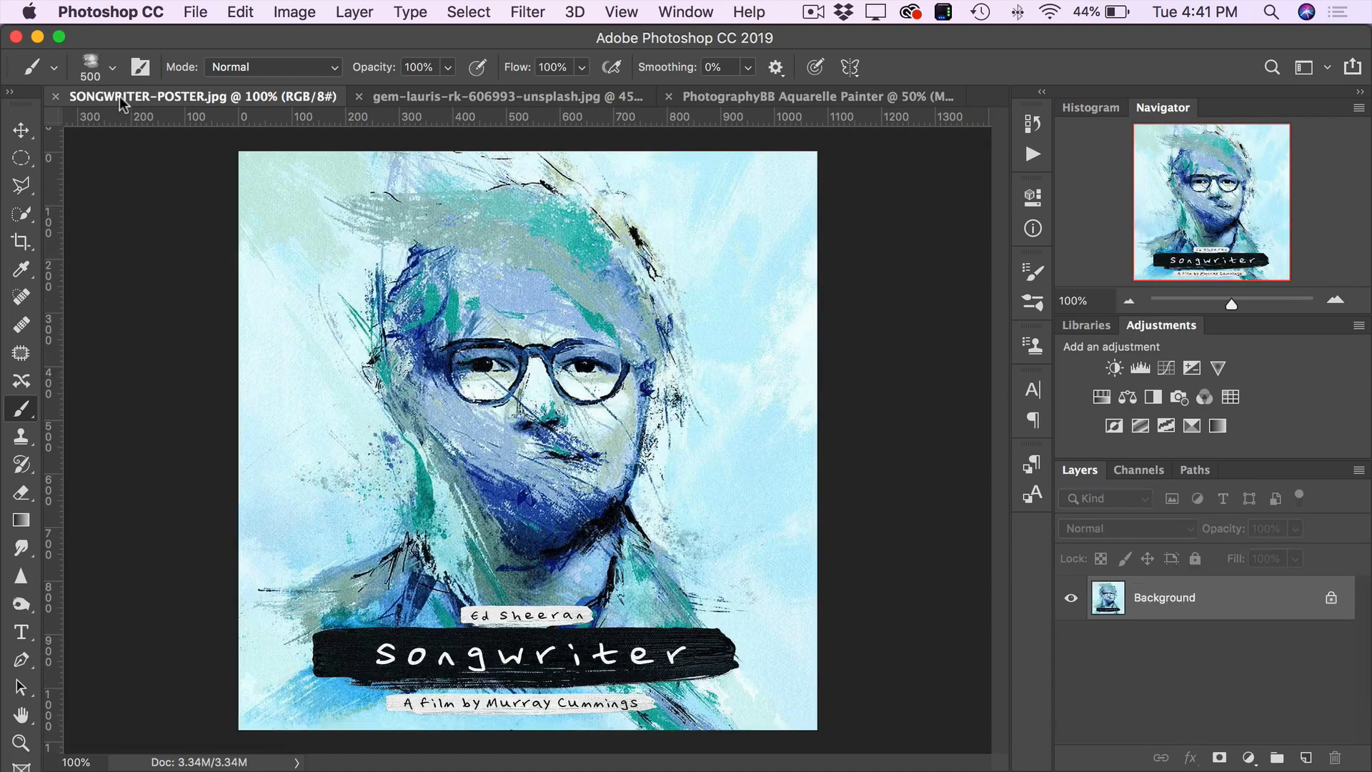
left_click(869, 98)
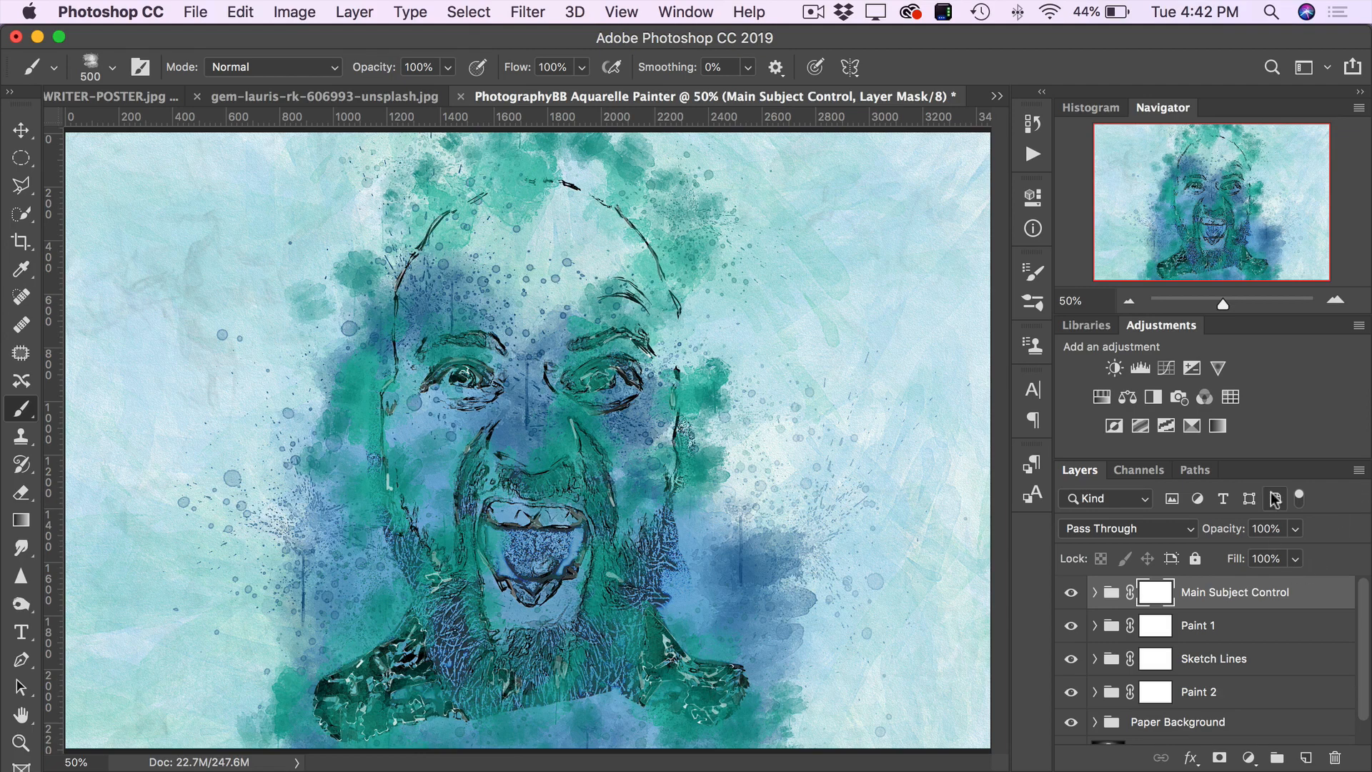
- Make more room for the layer list, examine the contents of the Paint 1 and Main Subject Control groups, and collapse all groups
left_click_drag(1283, 457, 1277, 404)
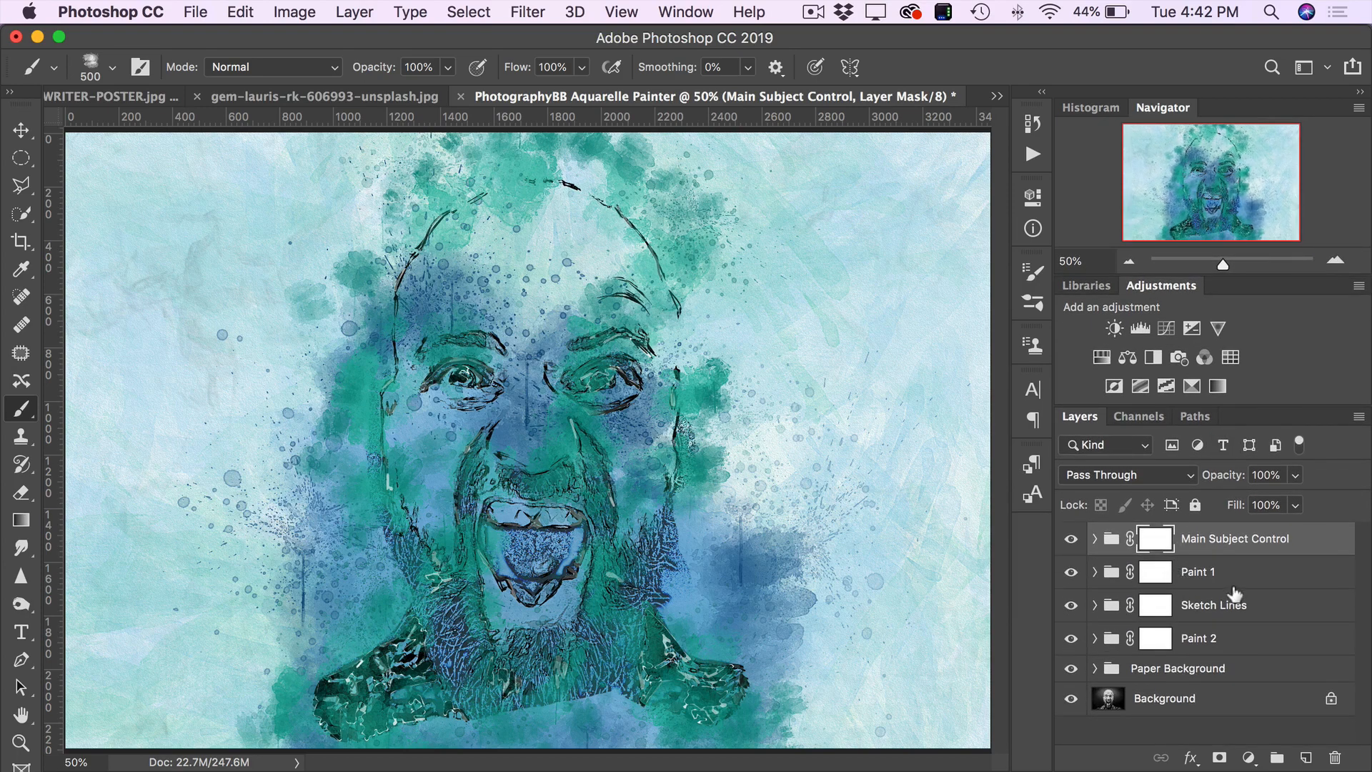
left_click(1094, 571)
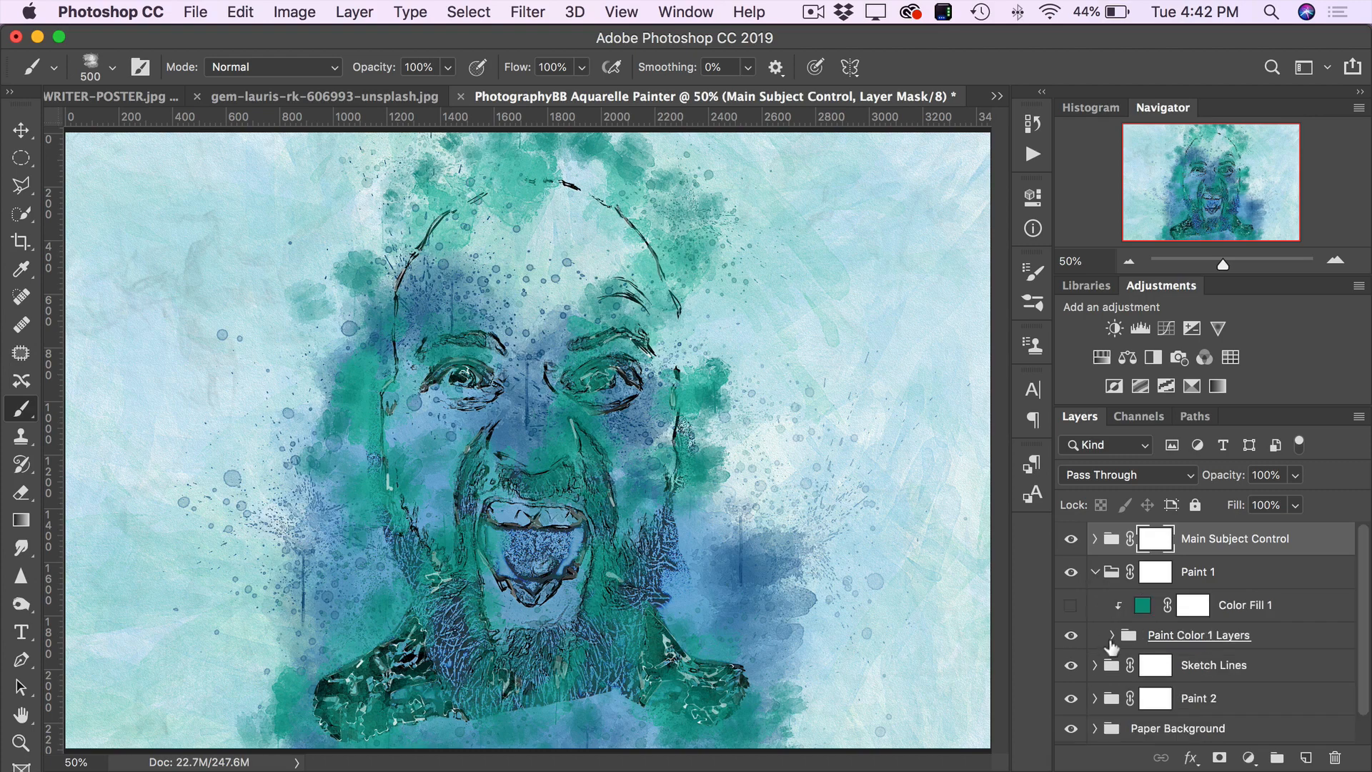
left_click(1112, 635)
left_click(1090, 545)
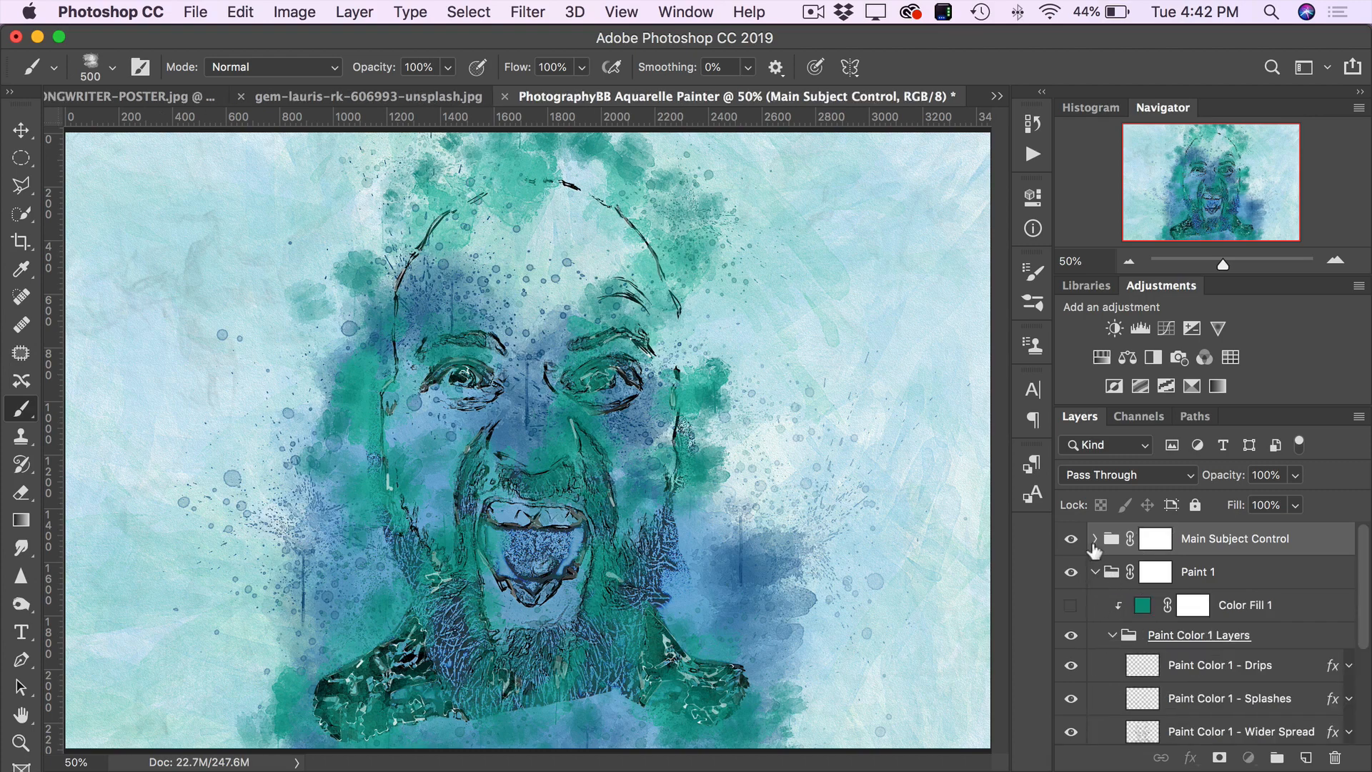
left_click(1093, 538)
scroll(1197, 672, "down", 5)
scroll(1198, 672, "up", 5)
scroll(1198, 672, "down", 5)
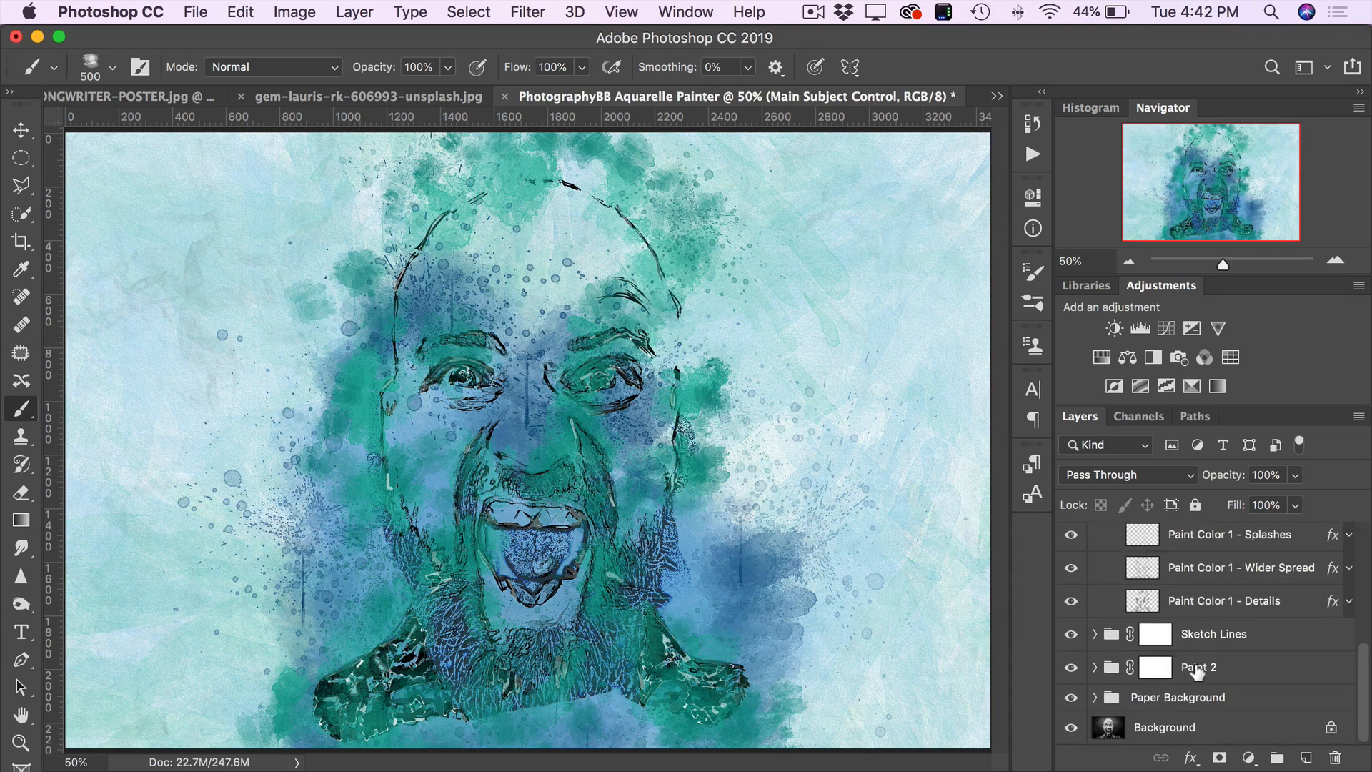
scroll(1198, 672, "up", 5)
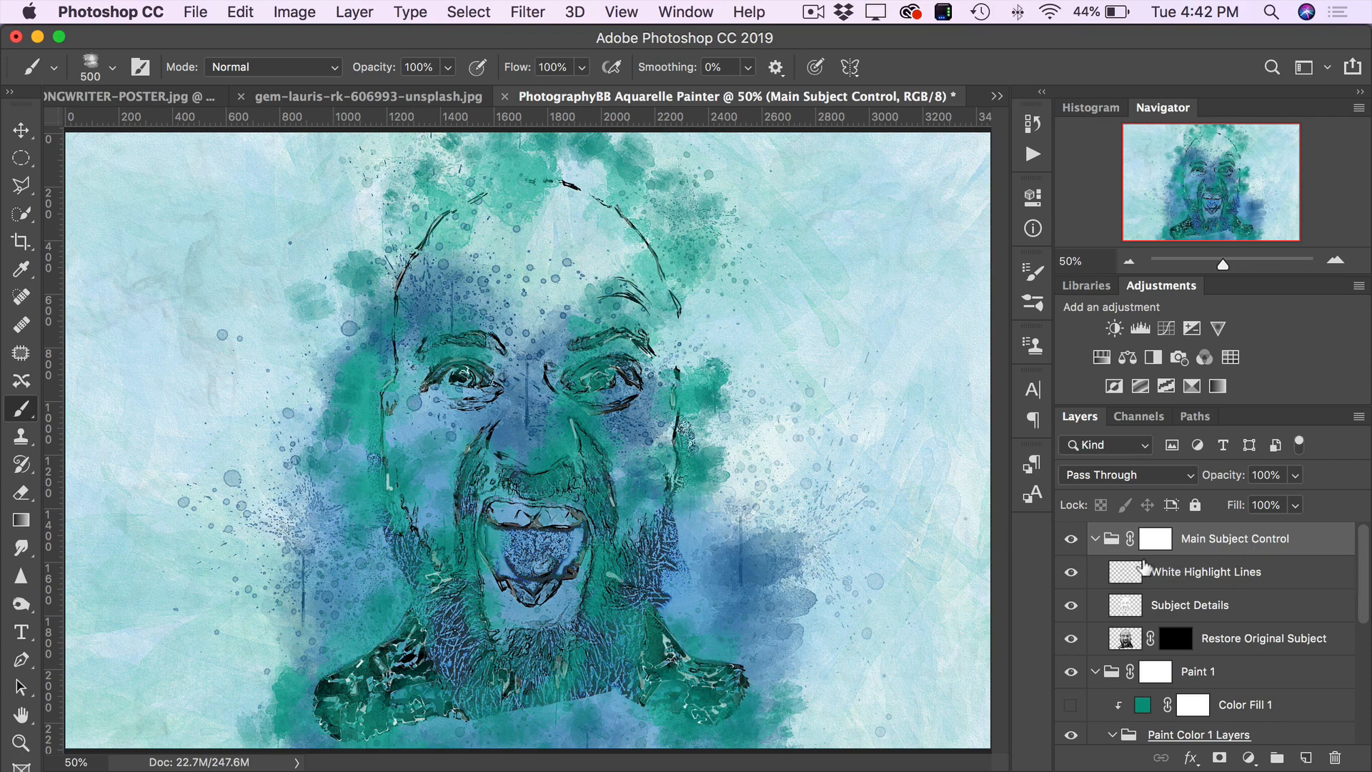
left_click(1094, 538, "super")
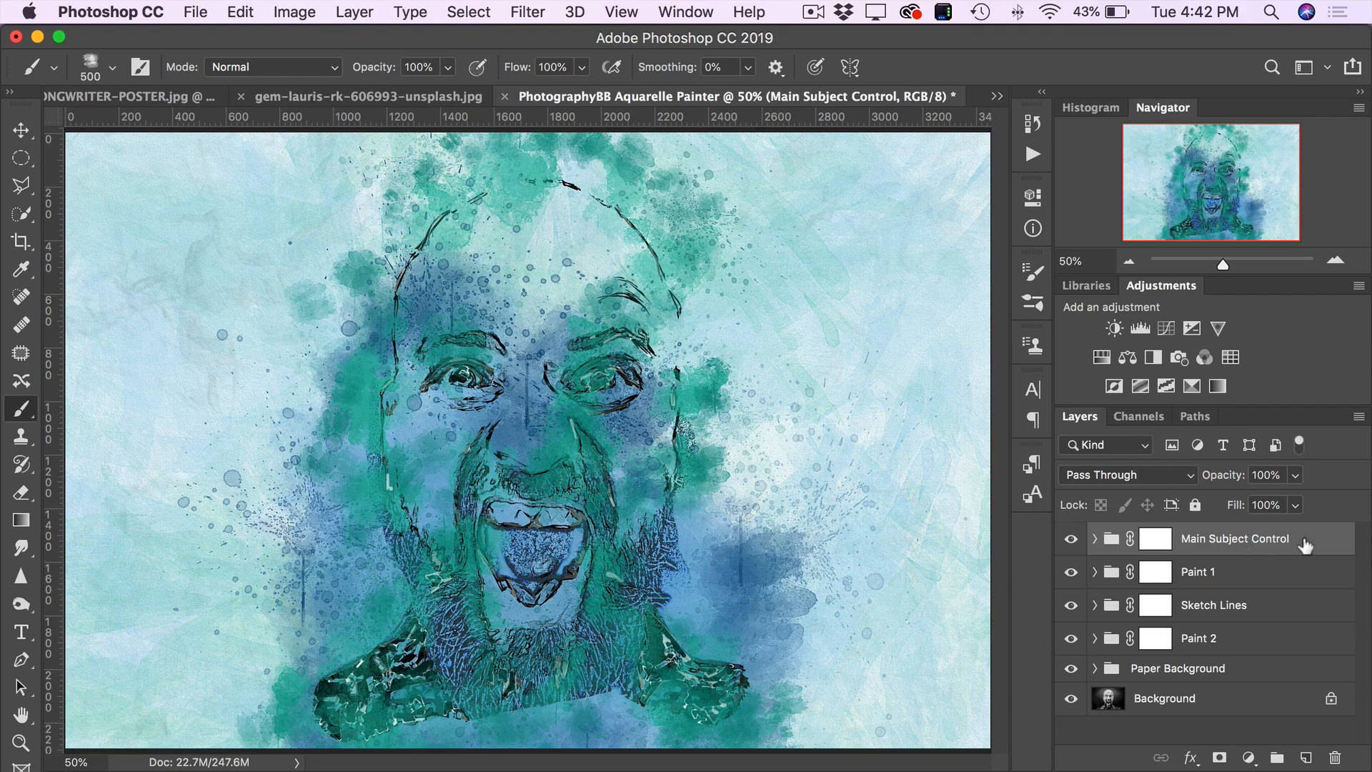
- Expand the Main Subject Control group, select White Highlight Lines and toggle its visibility to compare the artwork with and without it
left_click(1094, 540)
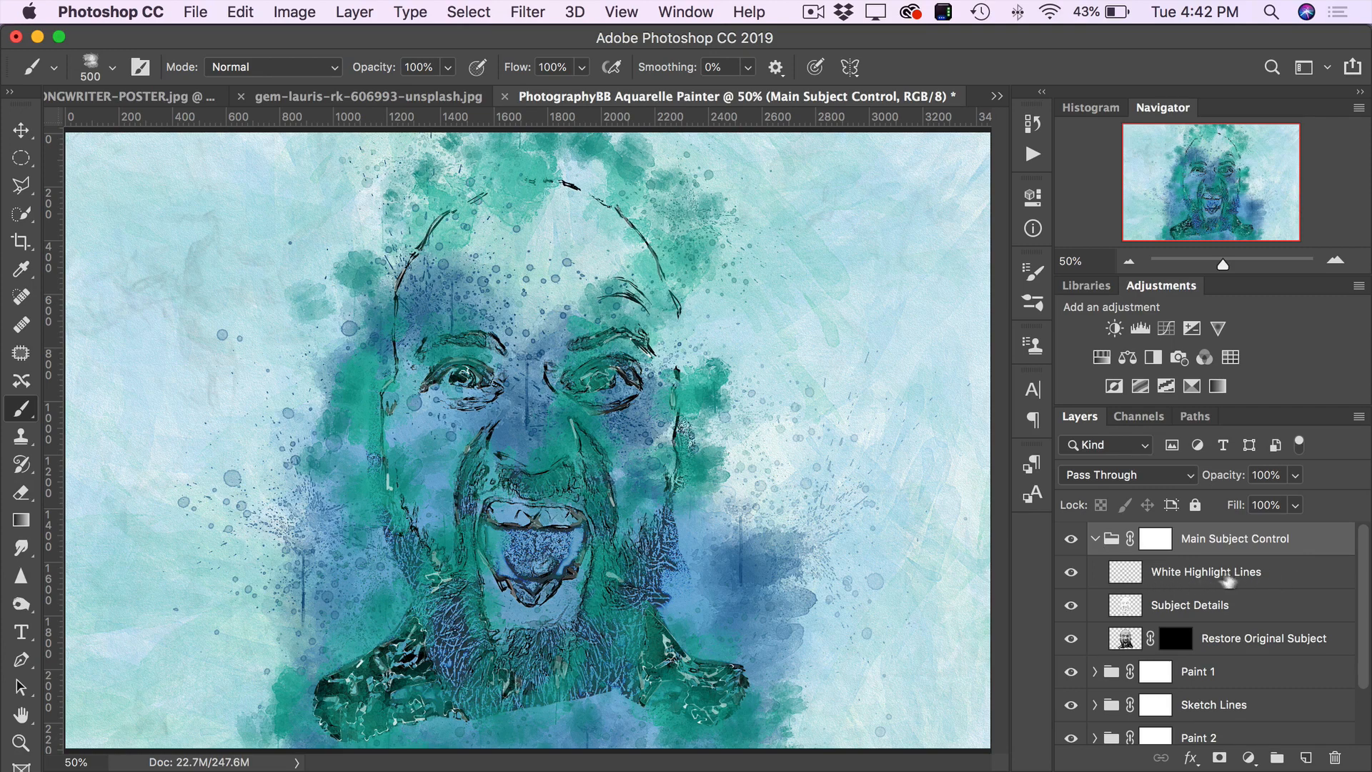
left_click(1170, 580)
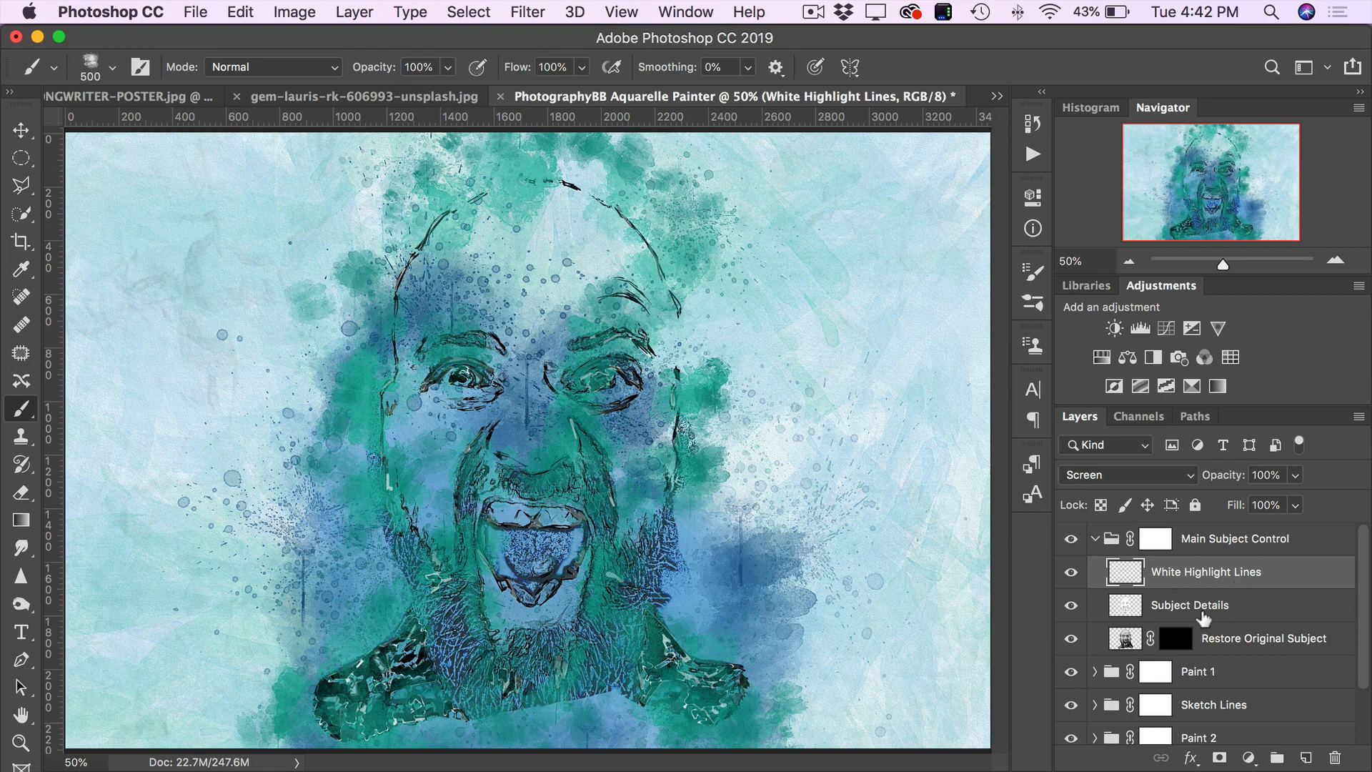
left_click(1069, 575)
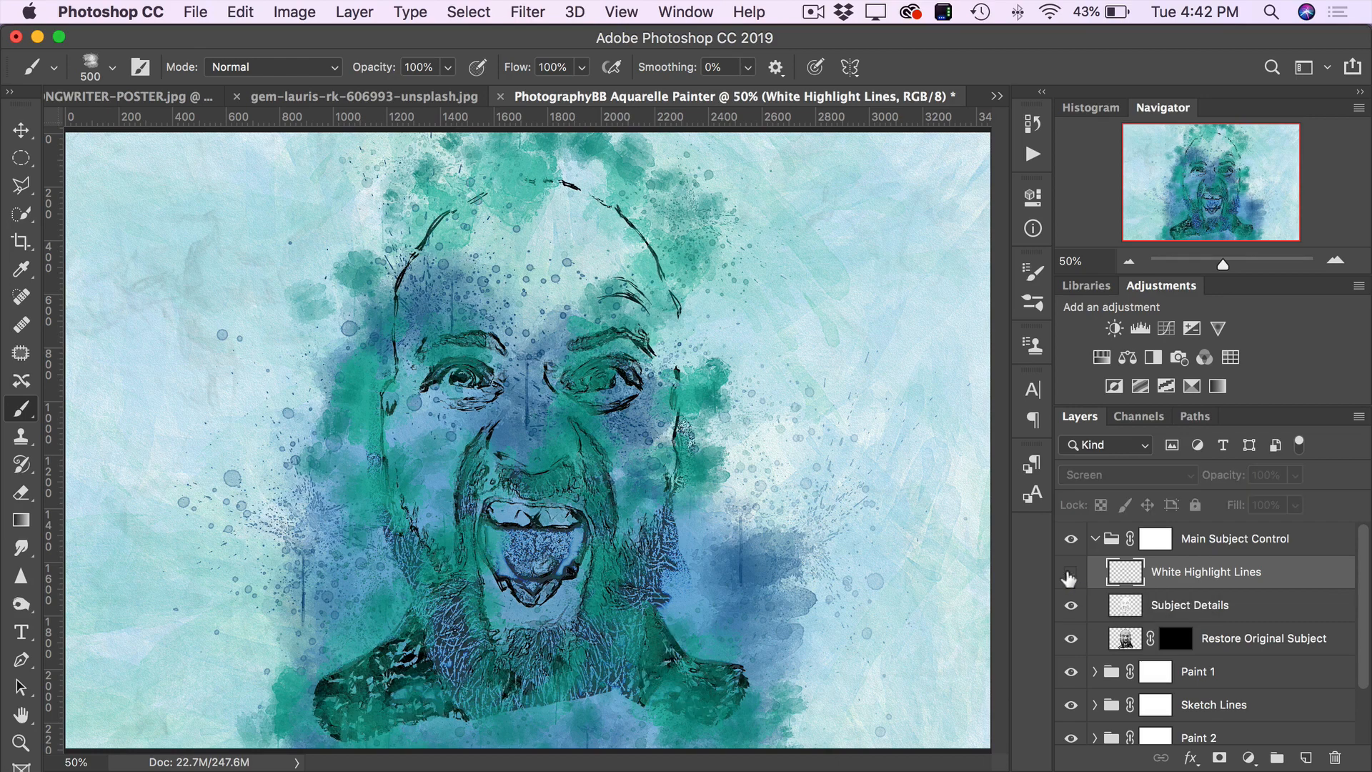
left_click(1070, 576)
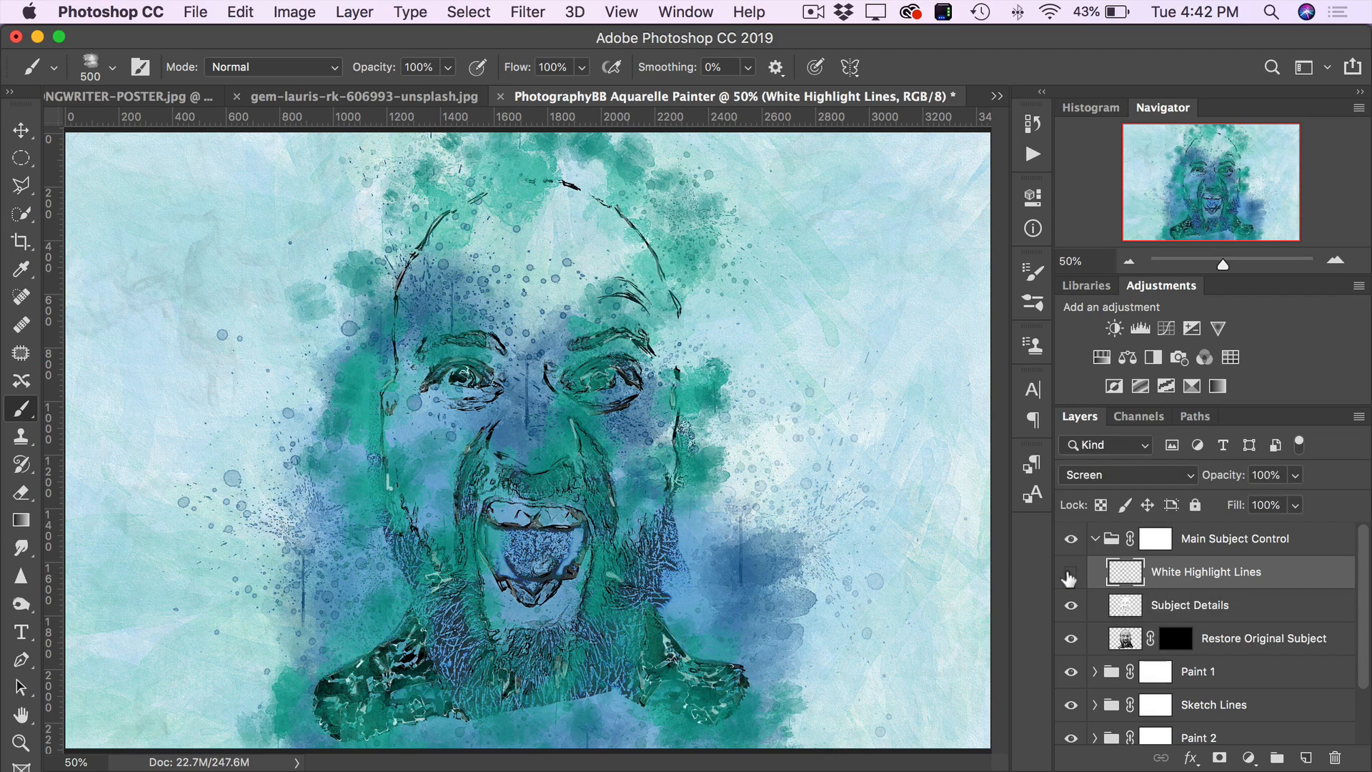
left_click(1069, 575)
left_click(1070, 575)
left_click(1069, 575)
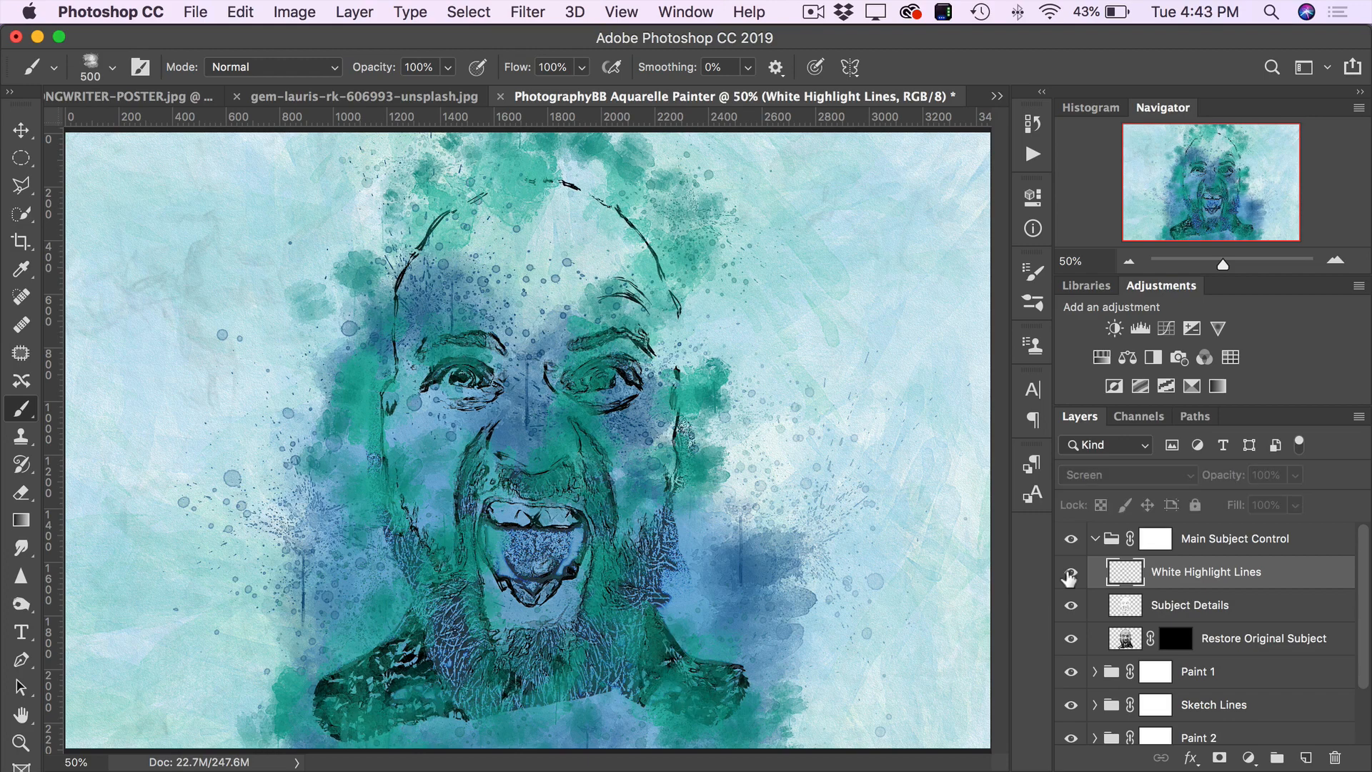
left_click(1070, 575)
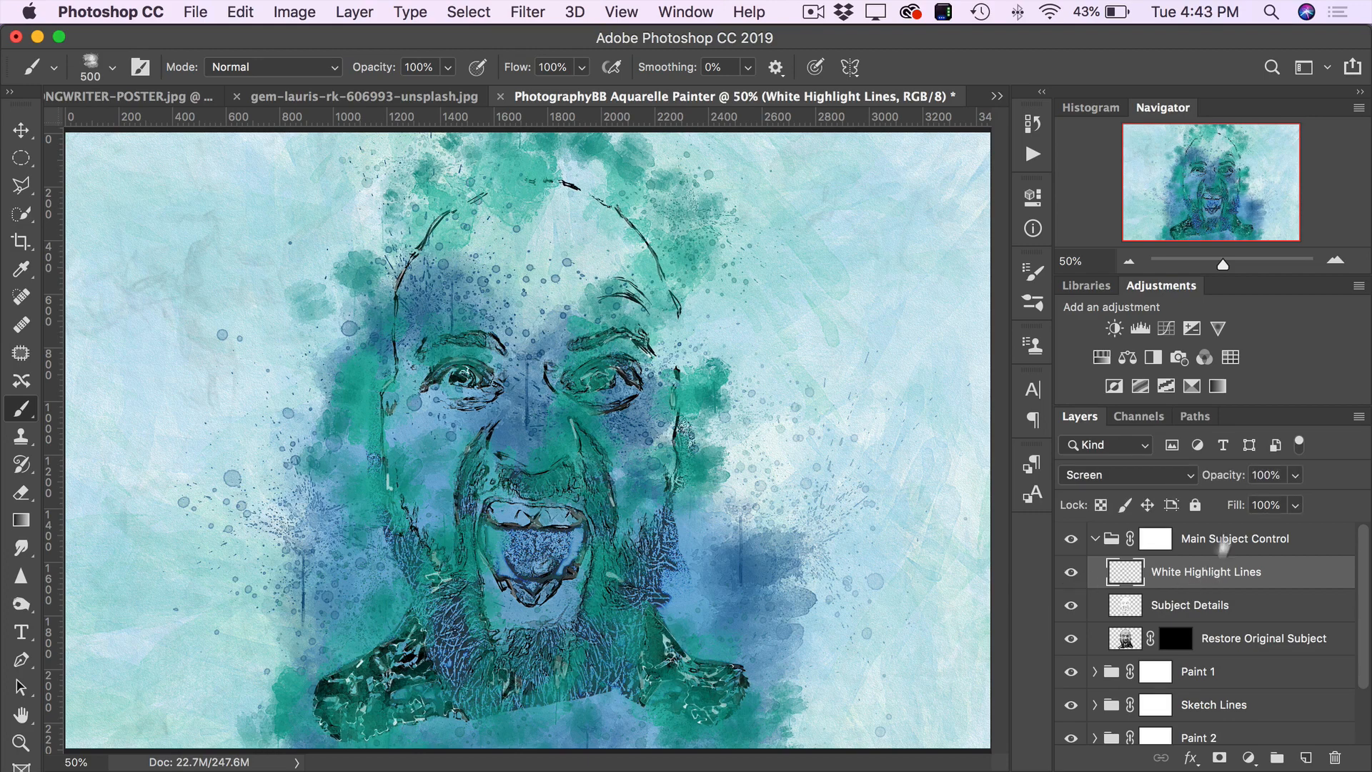
- Try a lower opacity on the White Highlight Lines layer and return it to 100%
mouse_move(1226, 480)
left_mouse_down()
mouse_move(1183, 481)
mouse_move(1230, 477)
left_mouse_up()
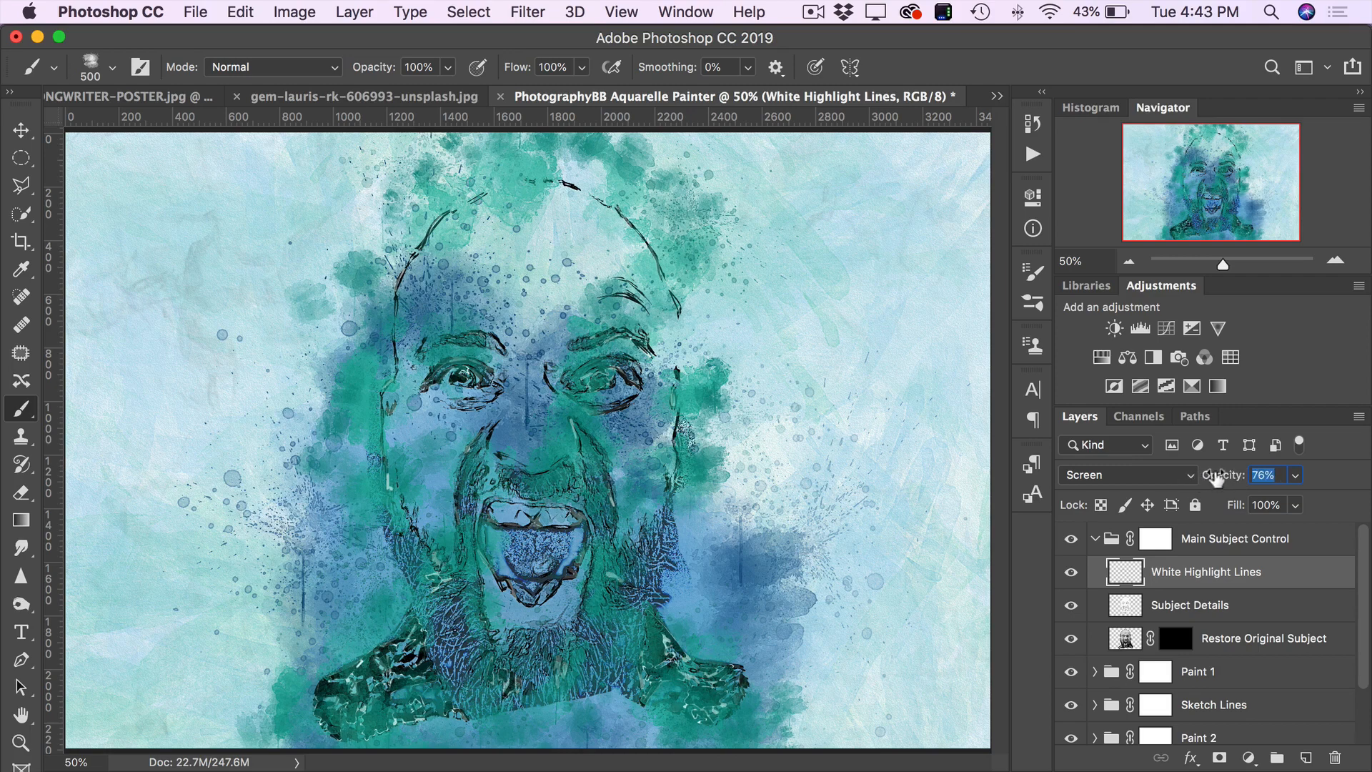
left_click(1265, 477)
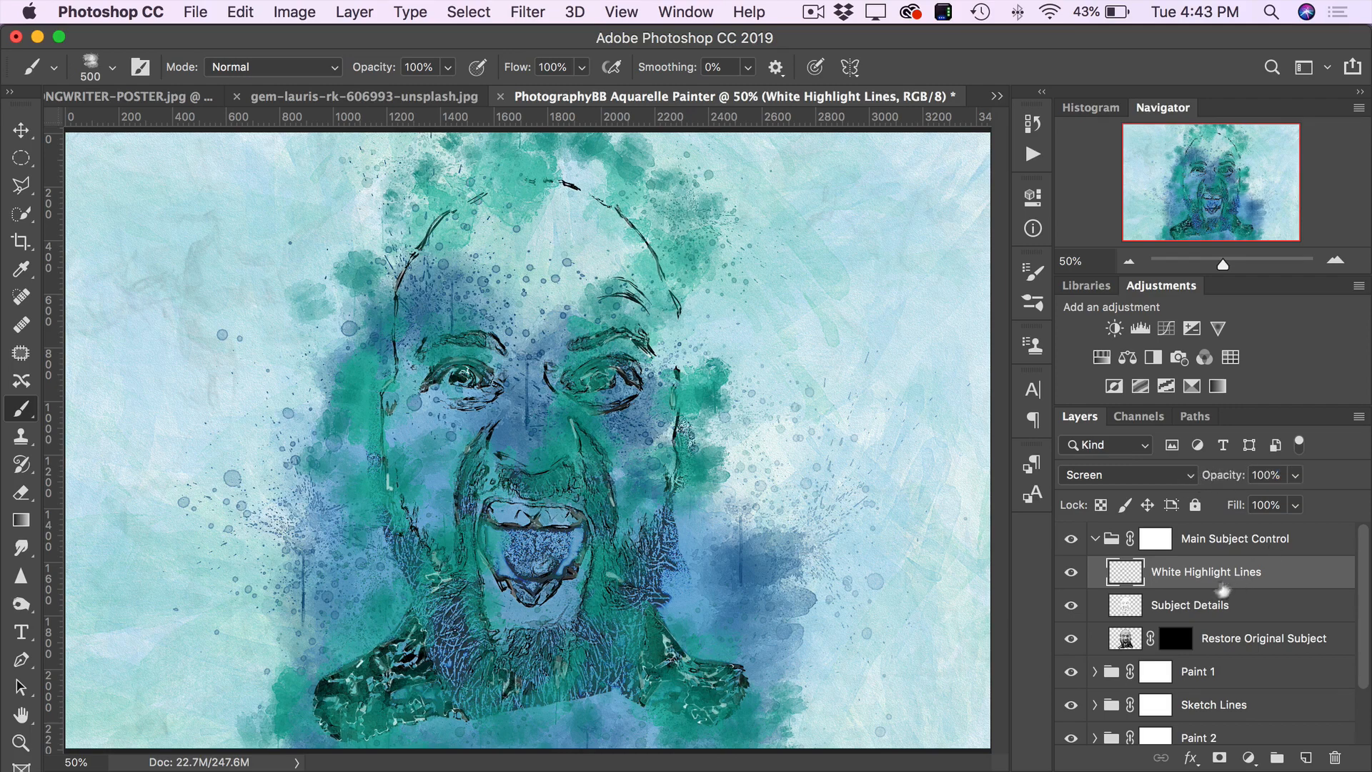
- Select the Subject Details layer, toggle its visibility to compare the artwork with and without it, and test its opacity
left_click(1222, 609)
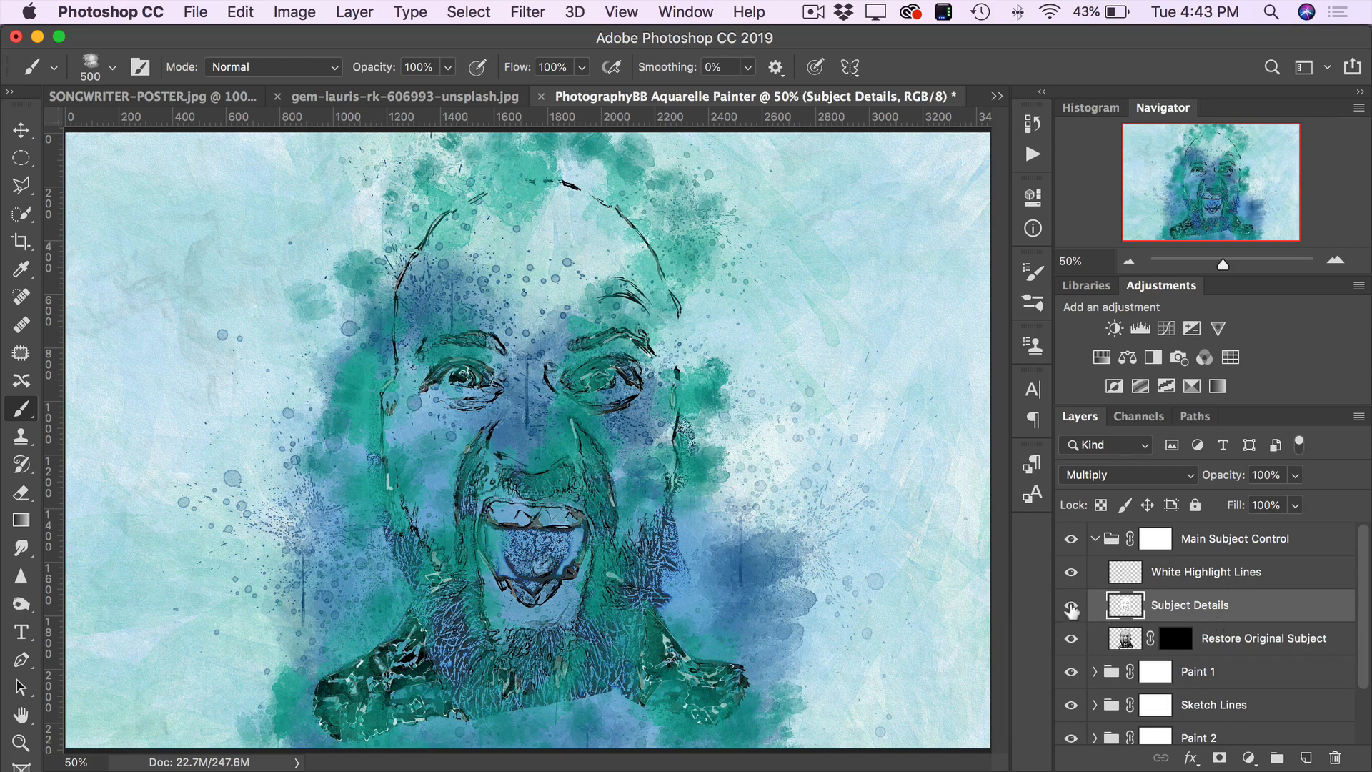
left_click(1071, 605)
left_click(1071, 606)
left_click(1071, 606)
left_click(1071, 605)
left_click(1069, 608)
left_click(1069, 607)
left_click_drag(1240, 484, 1280, 483)
- Select the Restore Original Subject layer's mask and paint over both eyes to bring back the original photo there
left_click(1271, 645)
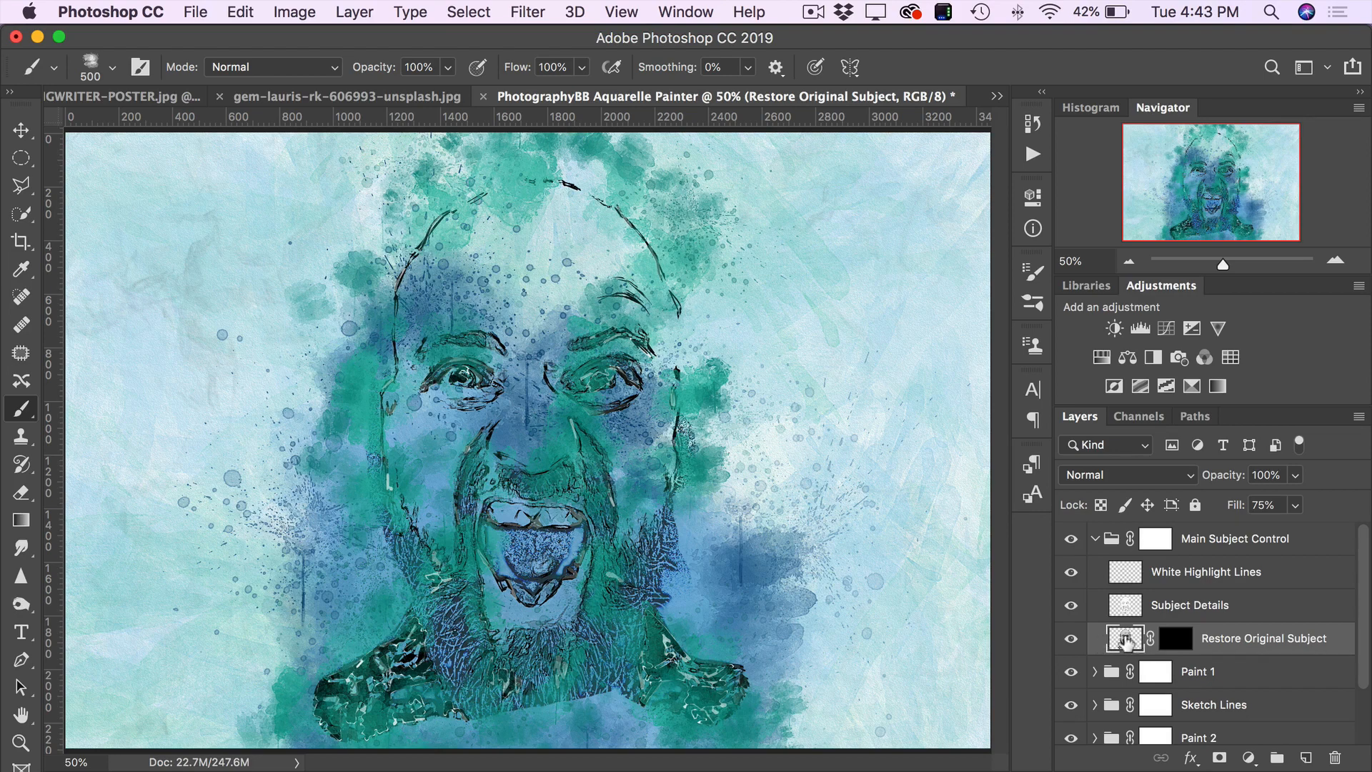
left_click(1189, 646)
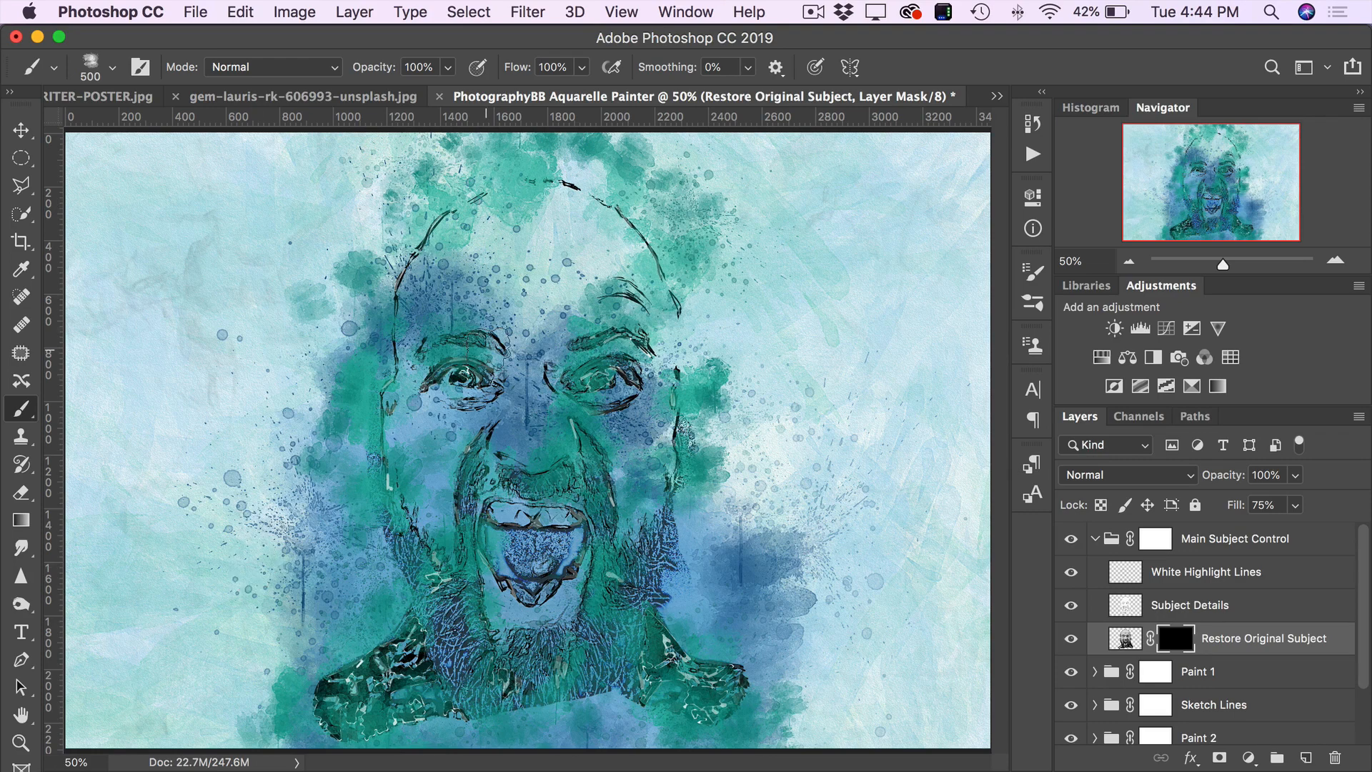
left_click_drag(466, 370, 457, 389)
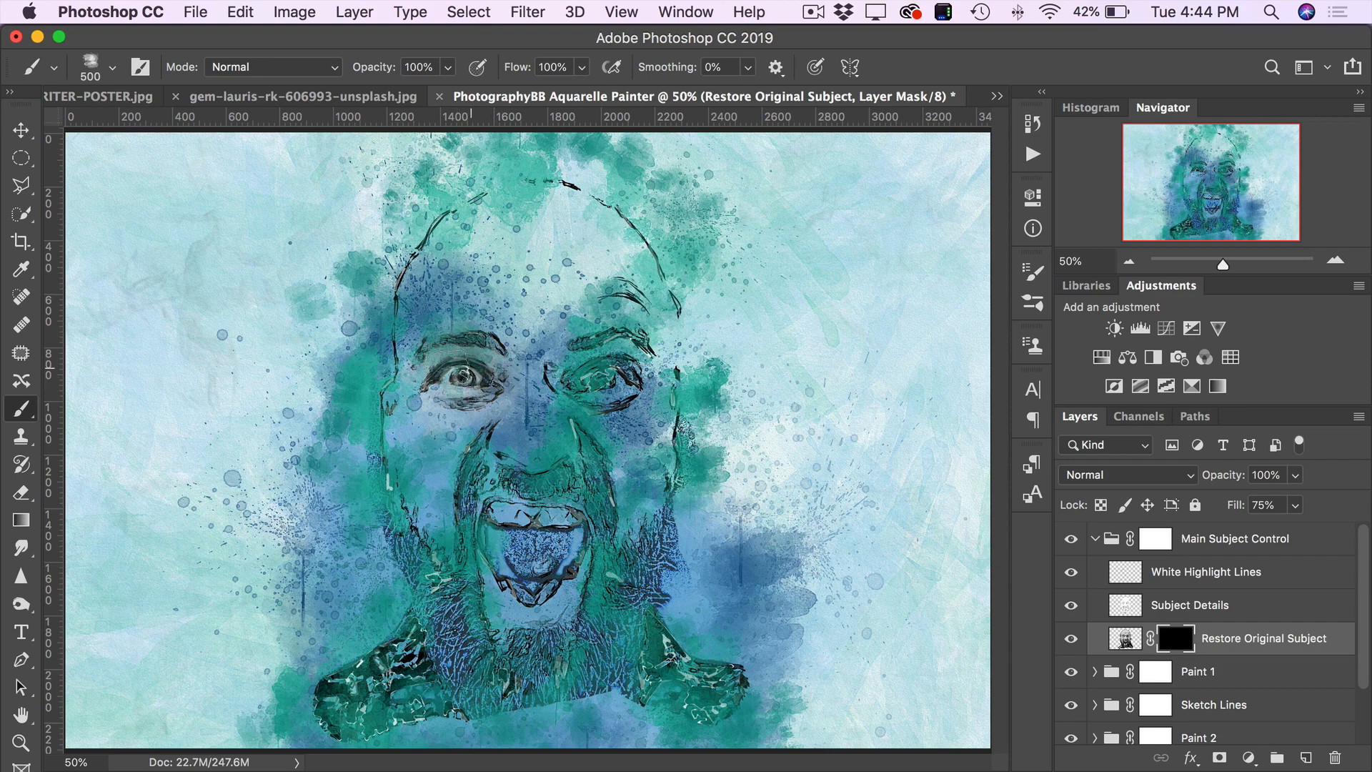
mouse_move(664, 363)
left_mouse_down()
mouse_move(615, 386)
mouse_move(592, 341)
mouse_move(546, 383)
mouse_move(615, 364)
mouse_move(605, 388)
left_mouse_up()
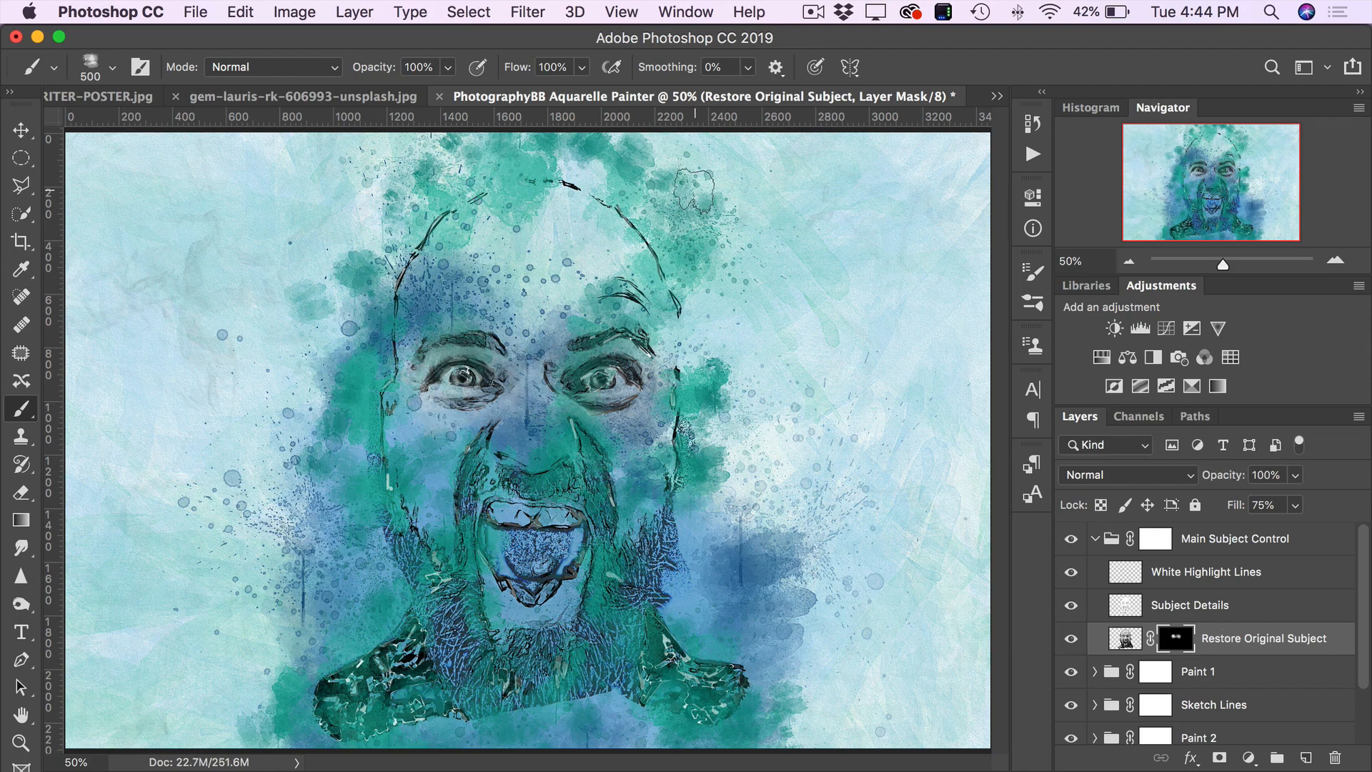
- Repaint a smaller area of both eyes on the Restore Original Subject mask and reduce the brush size to 250
mouse_move(1230, 486)
left_mouse_down()
mouse_move(1193, 486)
mouse_move(1251, 476)
left_mouse_up()
left_click_drag(472, 375, 576, 380)
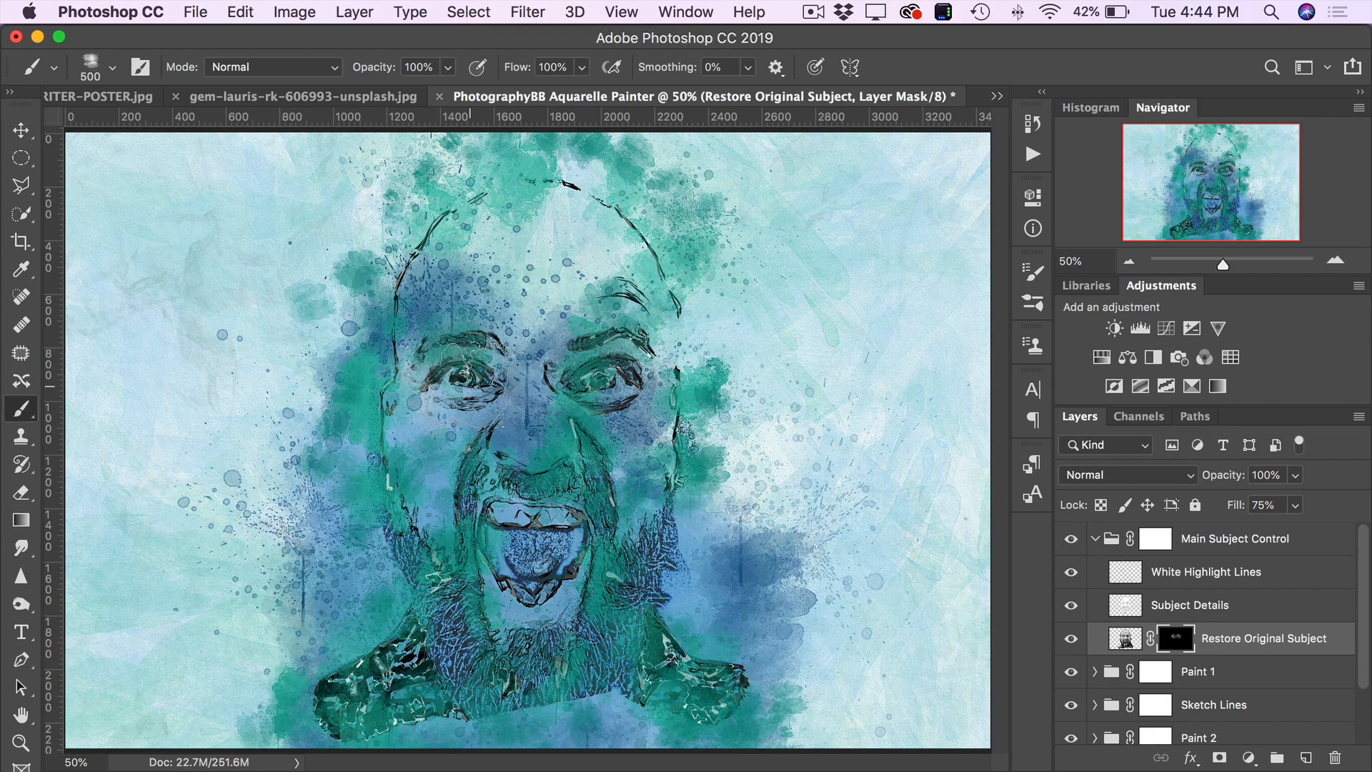
key("bracketleft")
key("bracketleft")
key("bracketleft")
- Toggle the Restore Original Subject layer to compare the eyes with and without it, and collapse the Main Subject Control group
left_click(1071, 638)
left_click(1071, 638)
left_click(1071, 639)
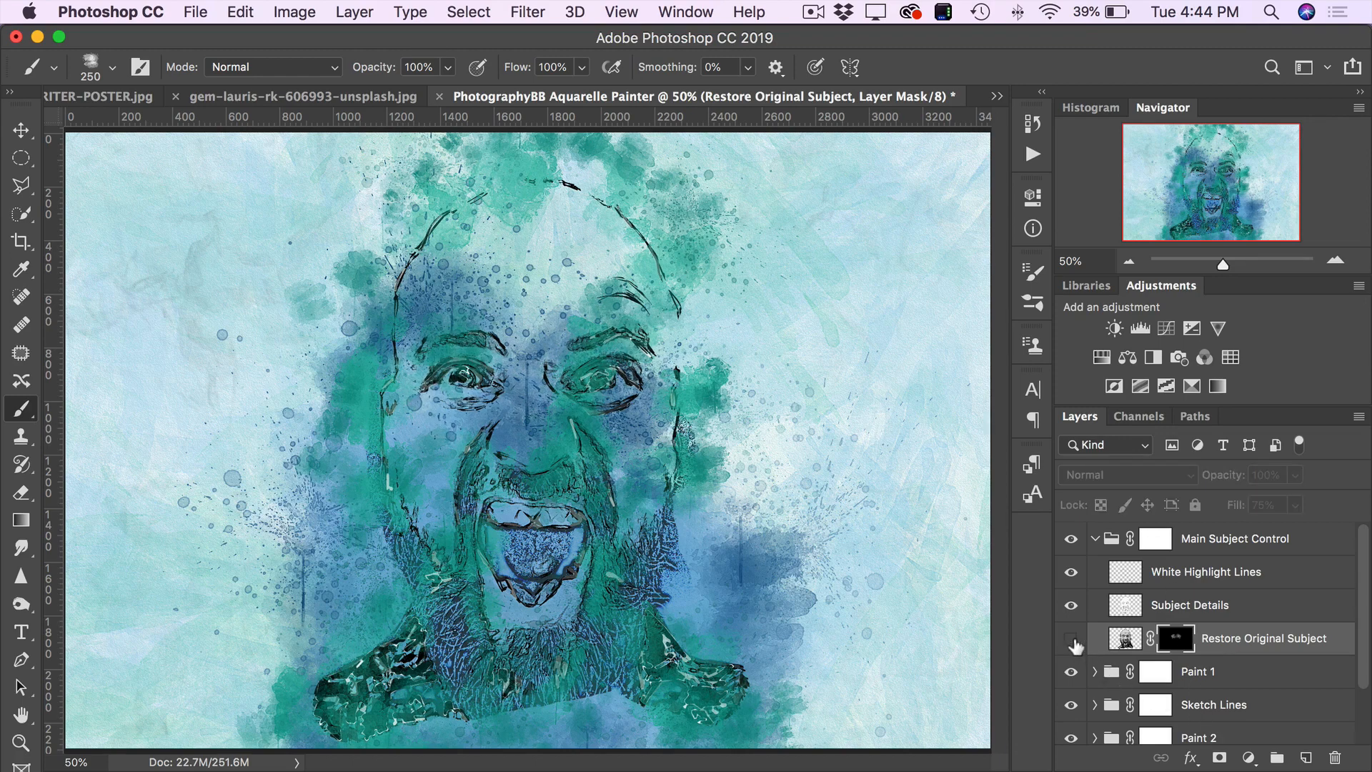
left_click(1071, 639)
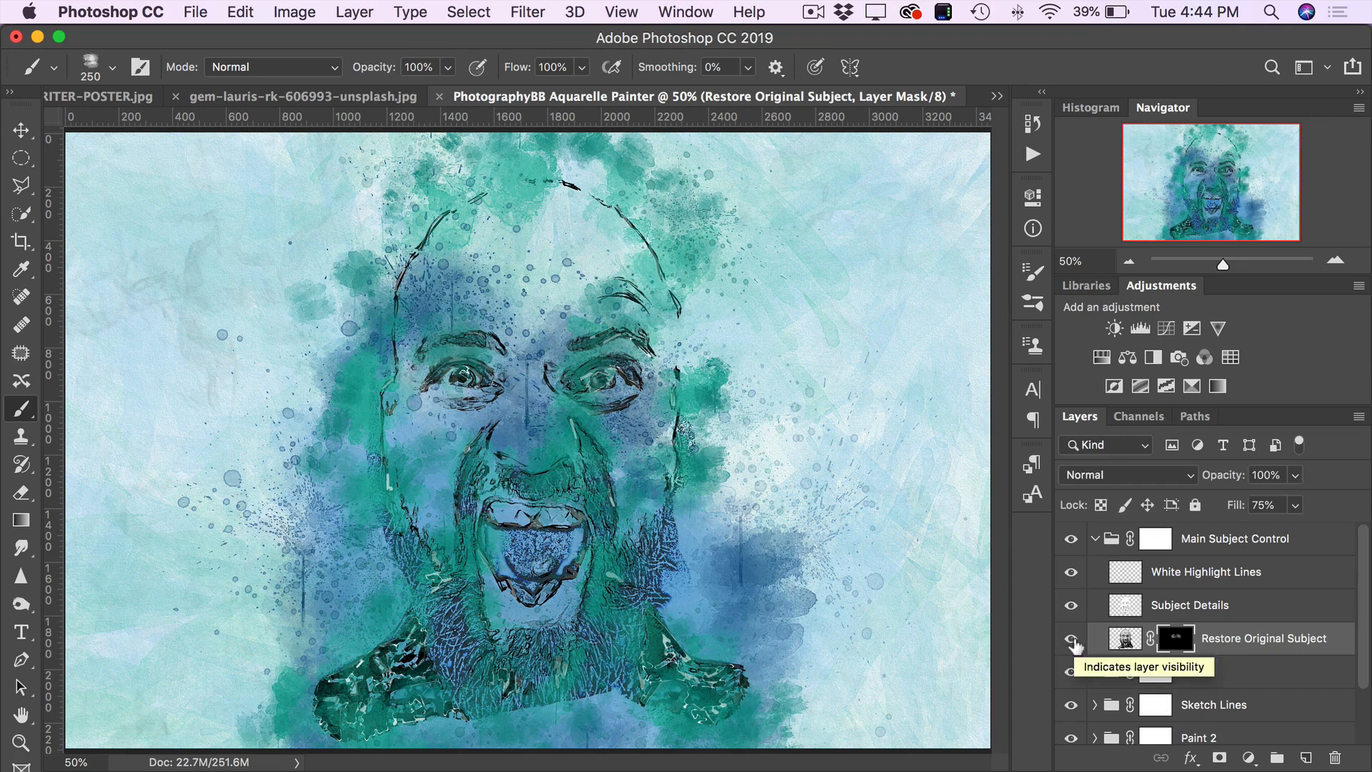
left_click(1093, 541)
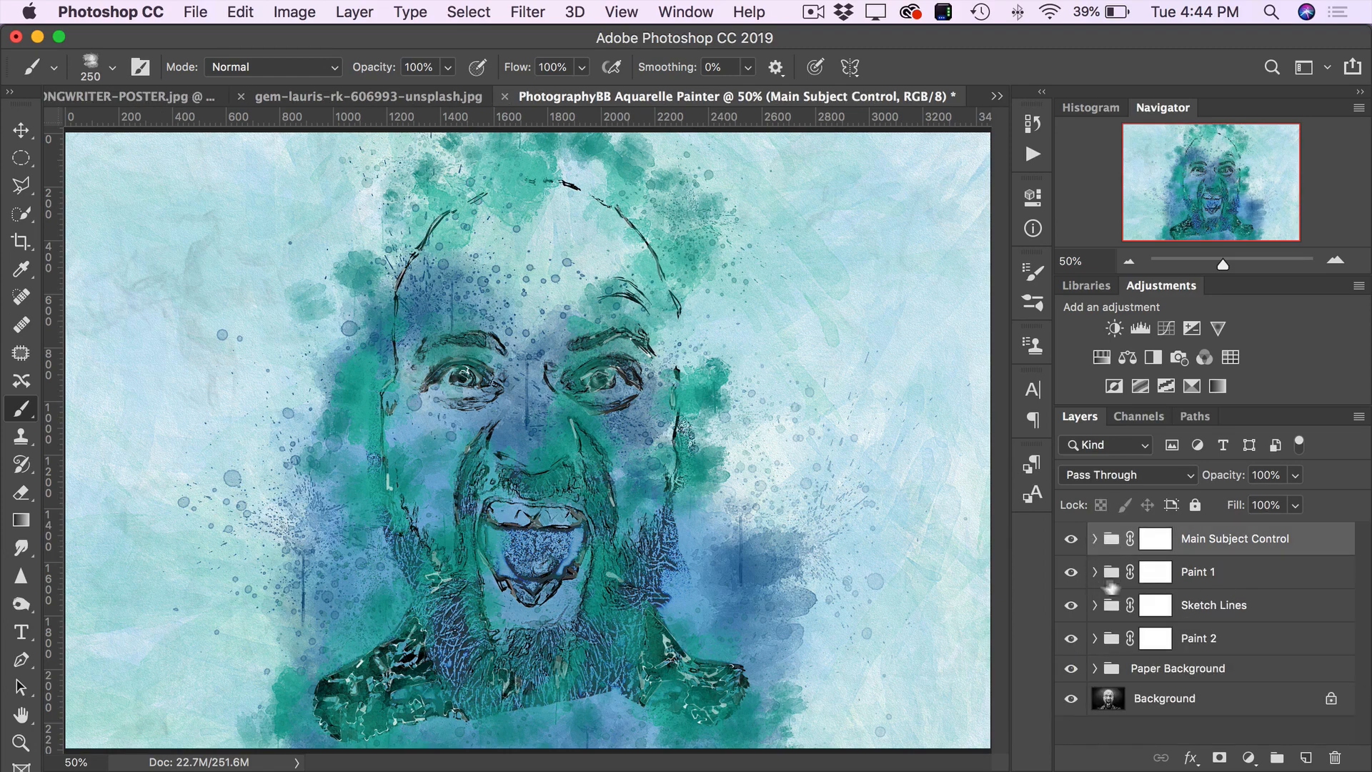
- Expand the Paint 1 group and its Paint Color 1 Layers subgroup to examine Color Fill 1 and the paint layers
left_click(1163, 585)
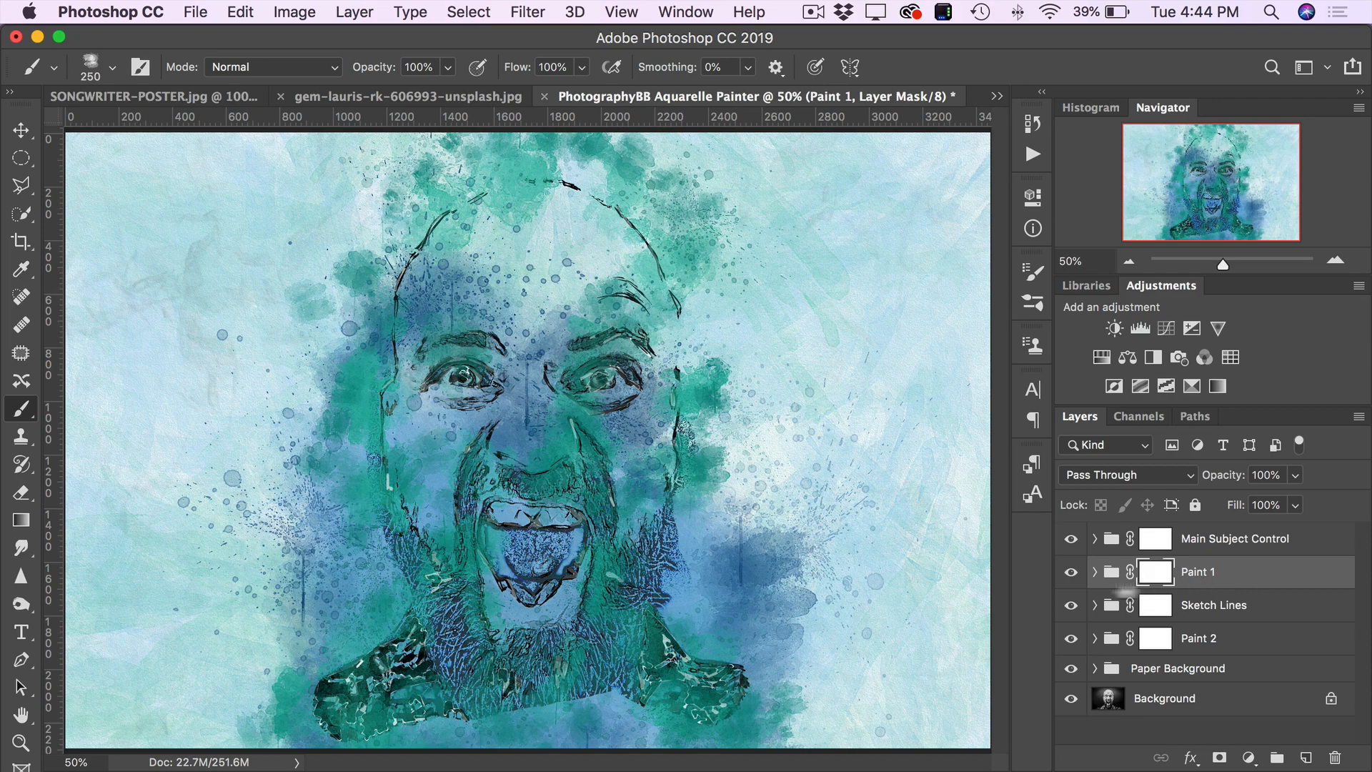
left_click(1094, 575)
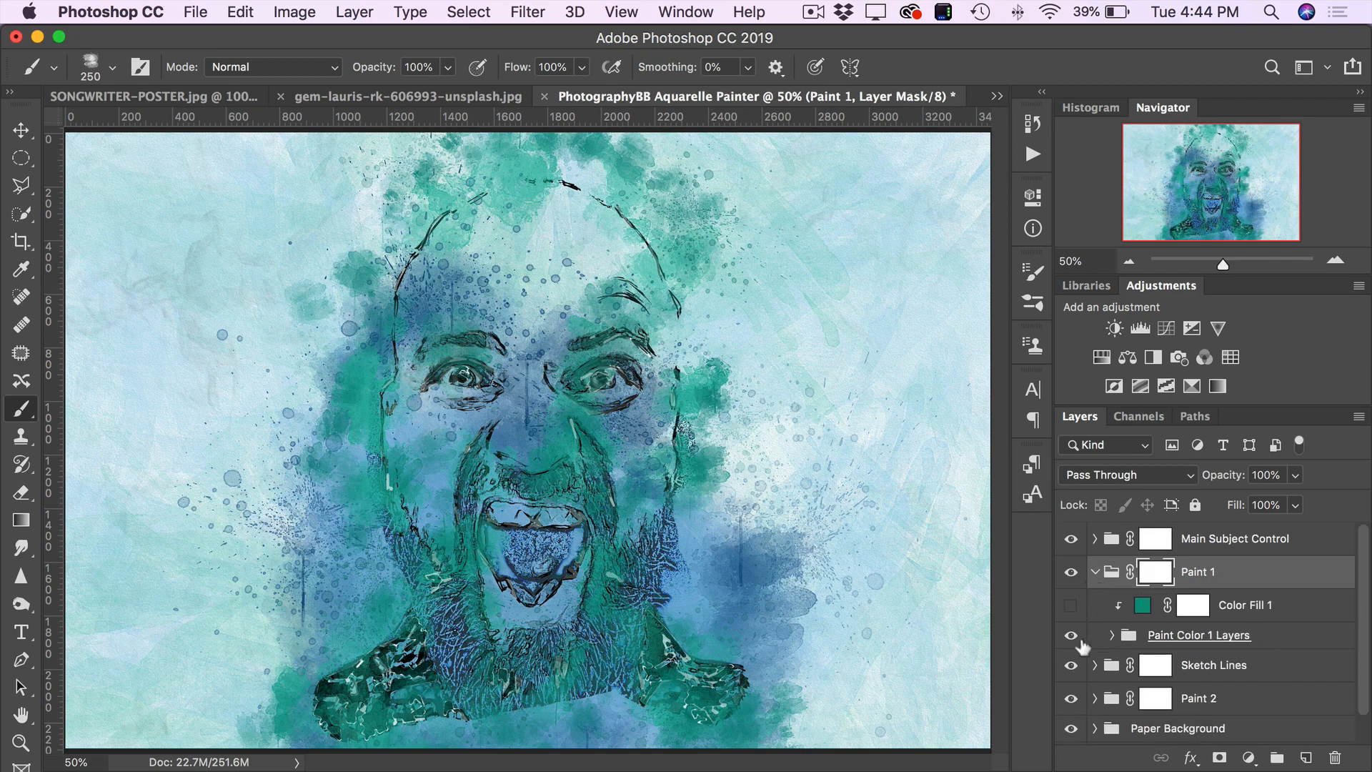
left_click(1259, 617)
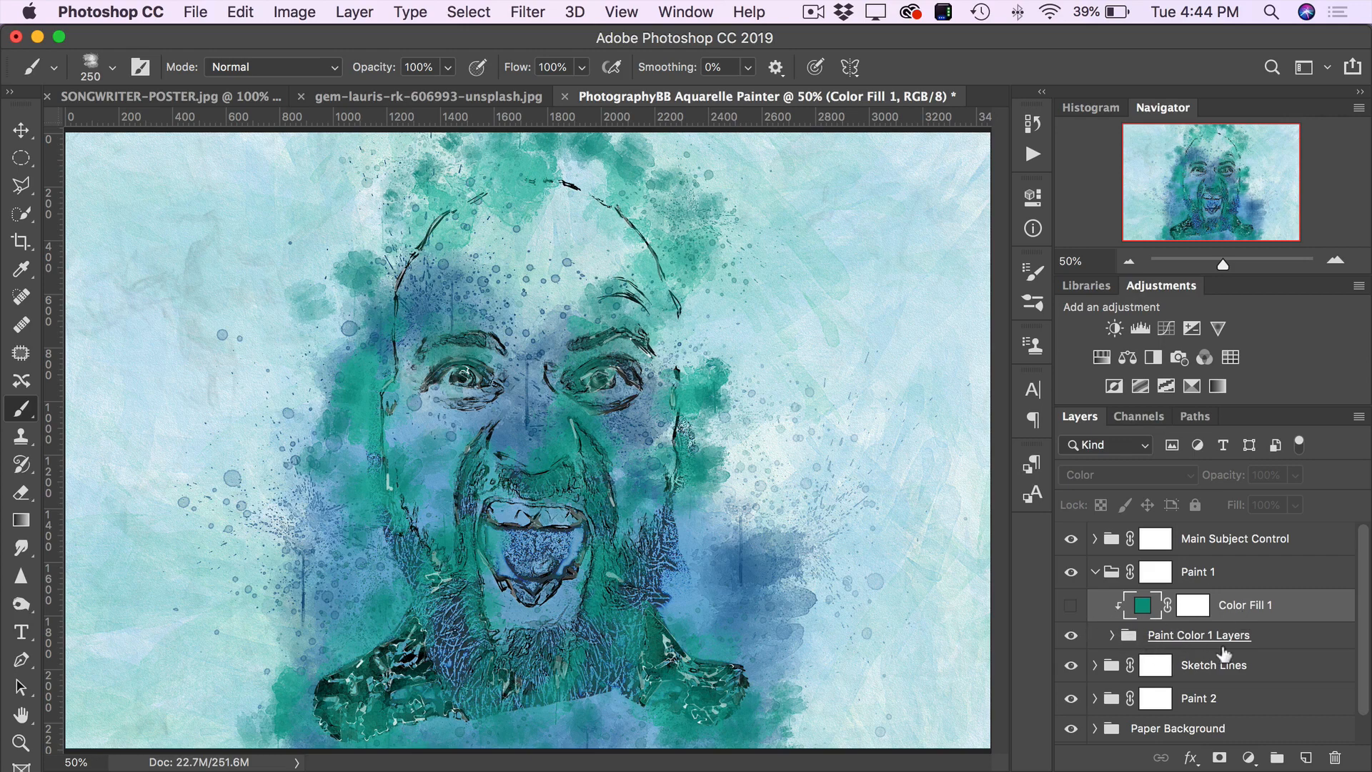
left_click(1112, 635)
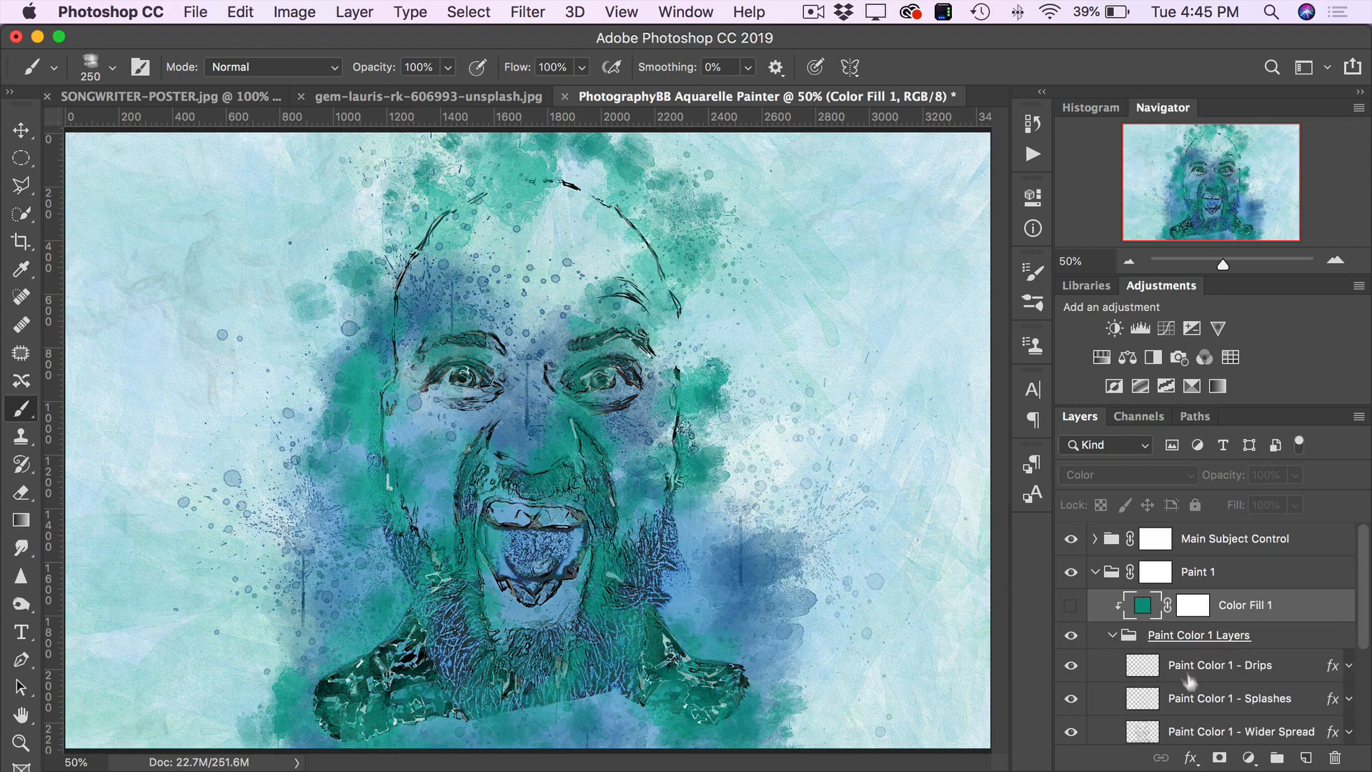
scroll(1192, 687, "down", 3)
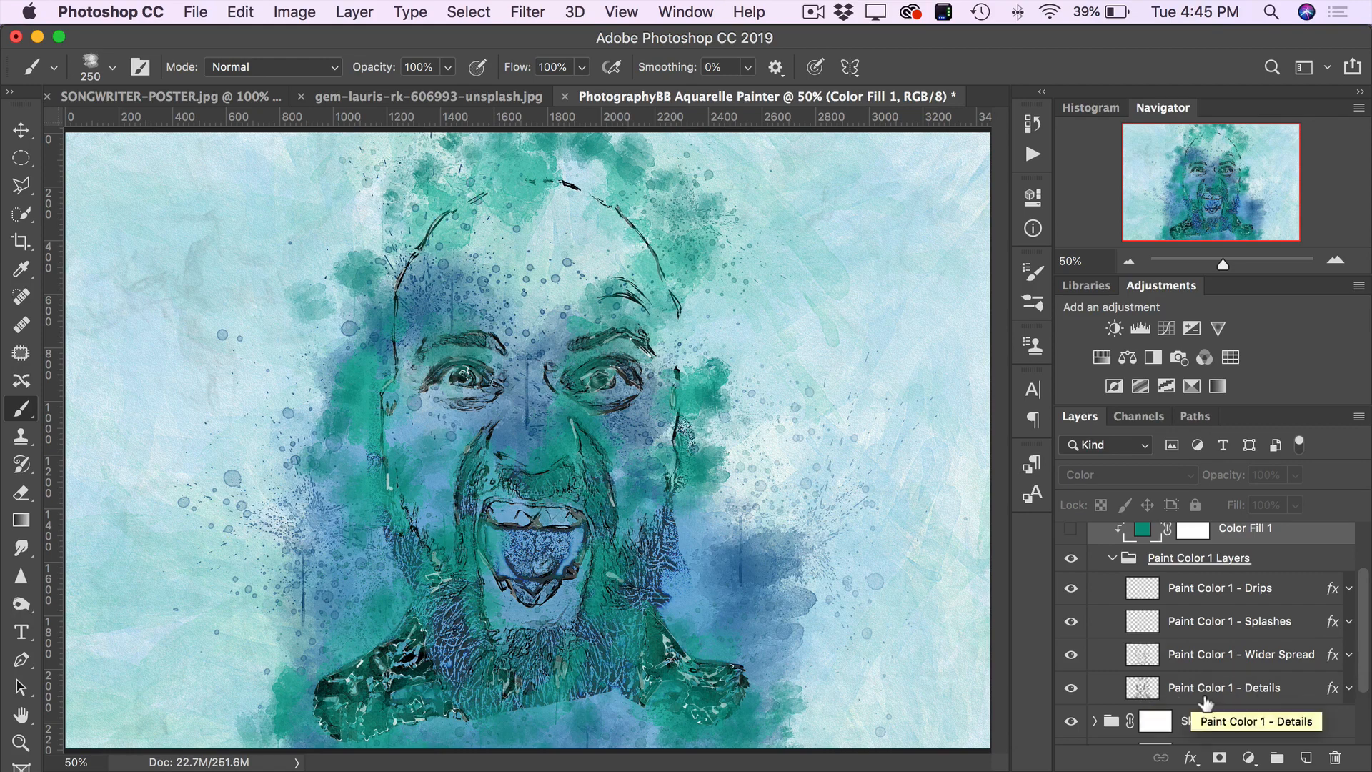
- Toggle the Paint Color 1 Drips, Splashes and Wider Spread layers one by one to compare the effect of each
left_click(1070, 591)
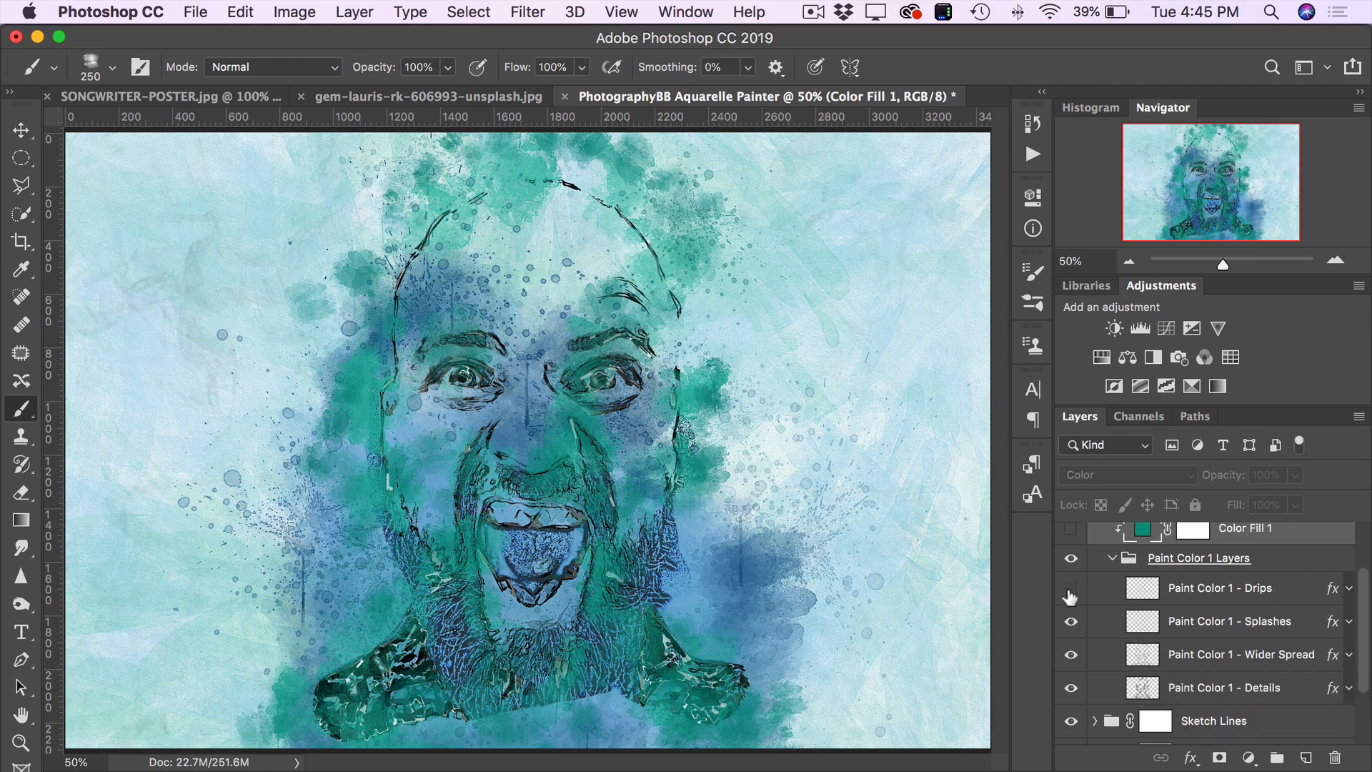
left_click(1070, 591)
left_click(1070, 589)
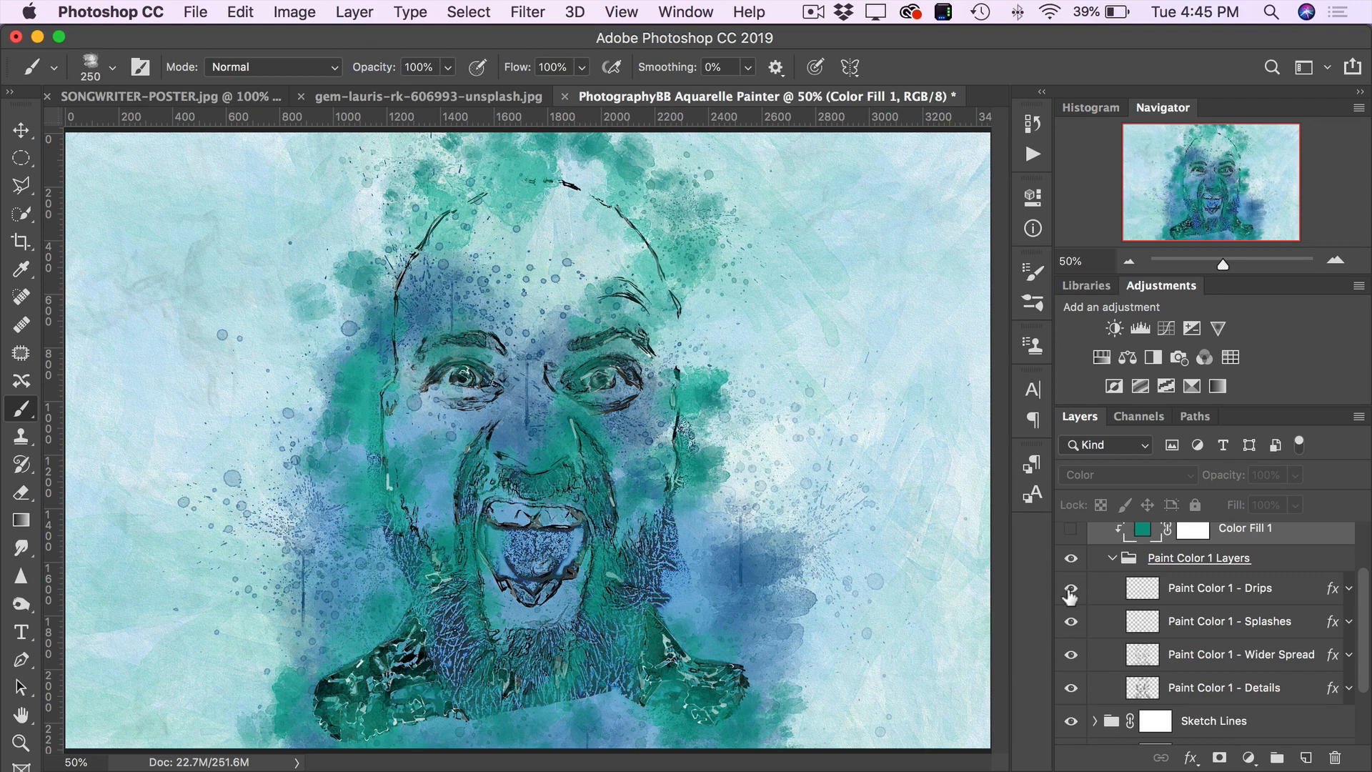
left_click(1069, 621)
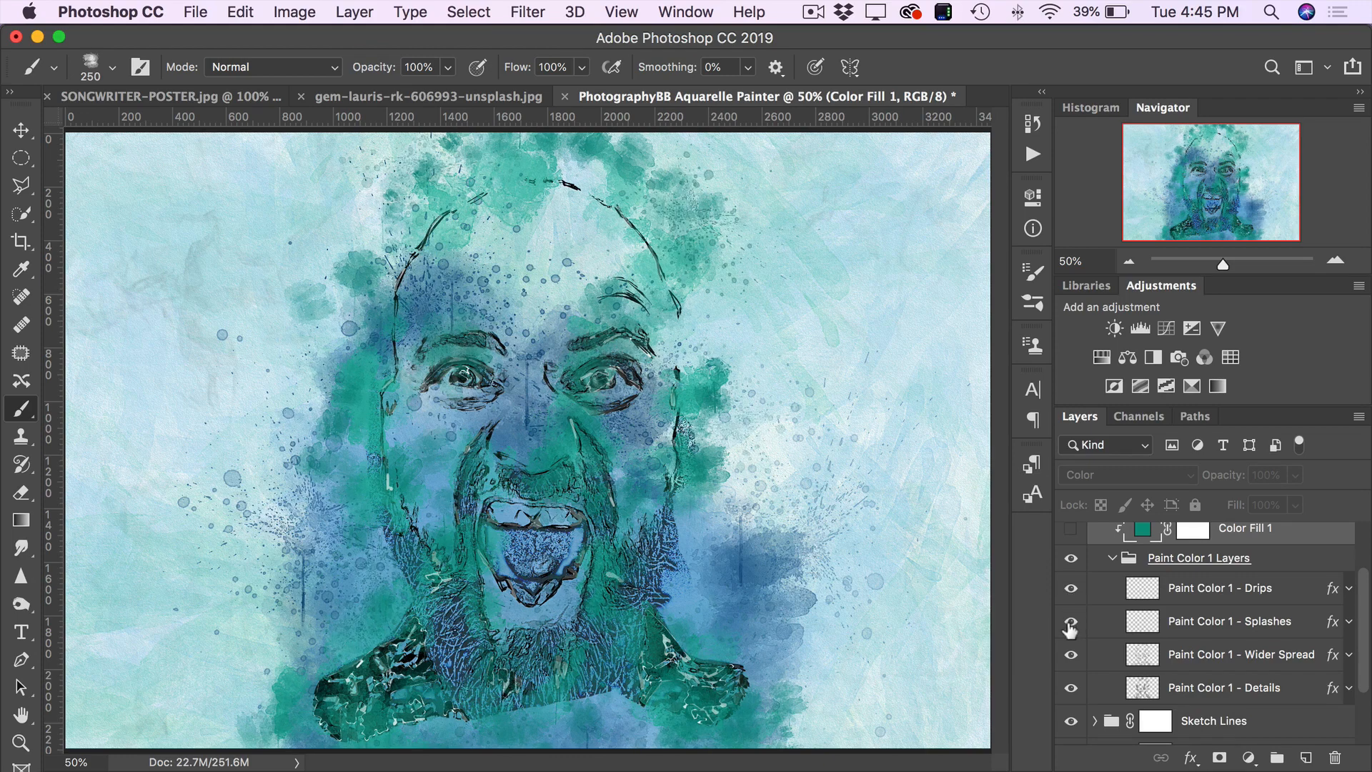
left_click(1070, 622)
left_click(1070, 622)
left_click(1069, 656)
left_click(1070, 656)
scroll(1187, 568, "up", 2)
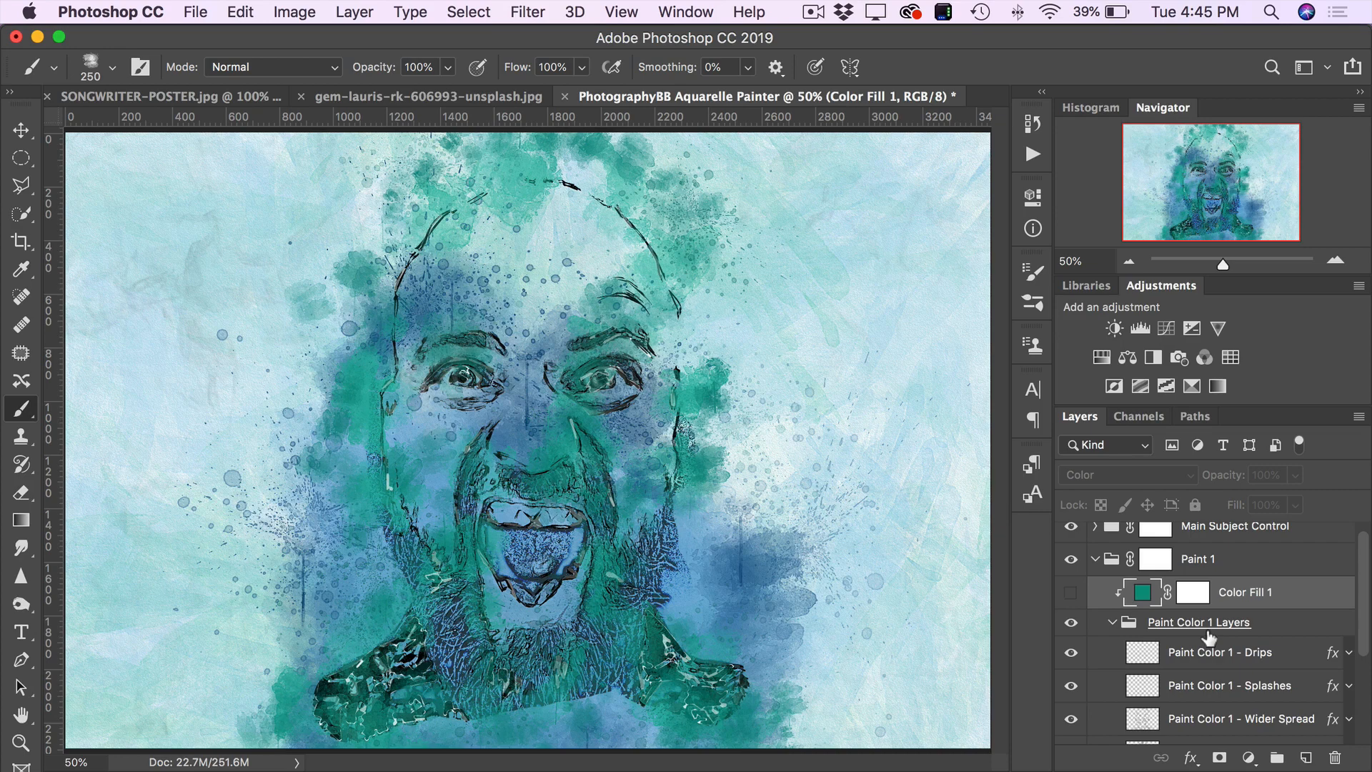
scroll(1208, 636, "up", 1)
- Select the Main Subject Control group and toggle its visibility to compare the artwork with and without the subject details
left_click(1230, 548)
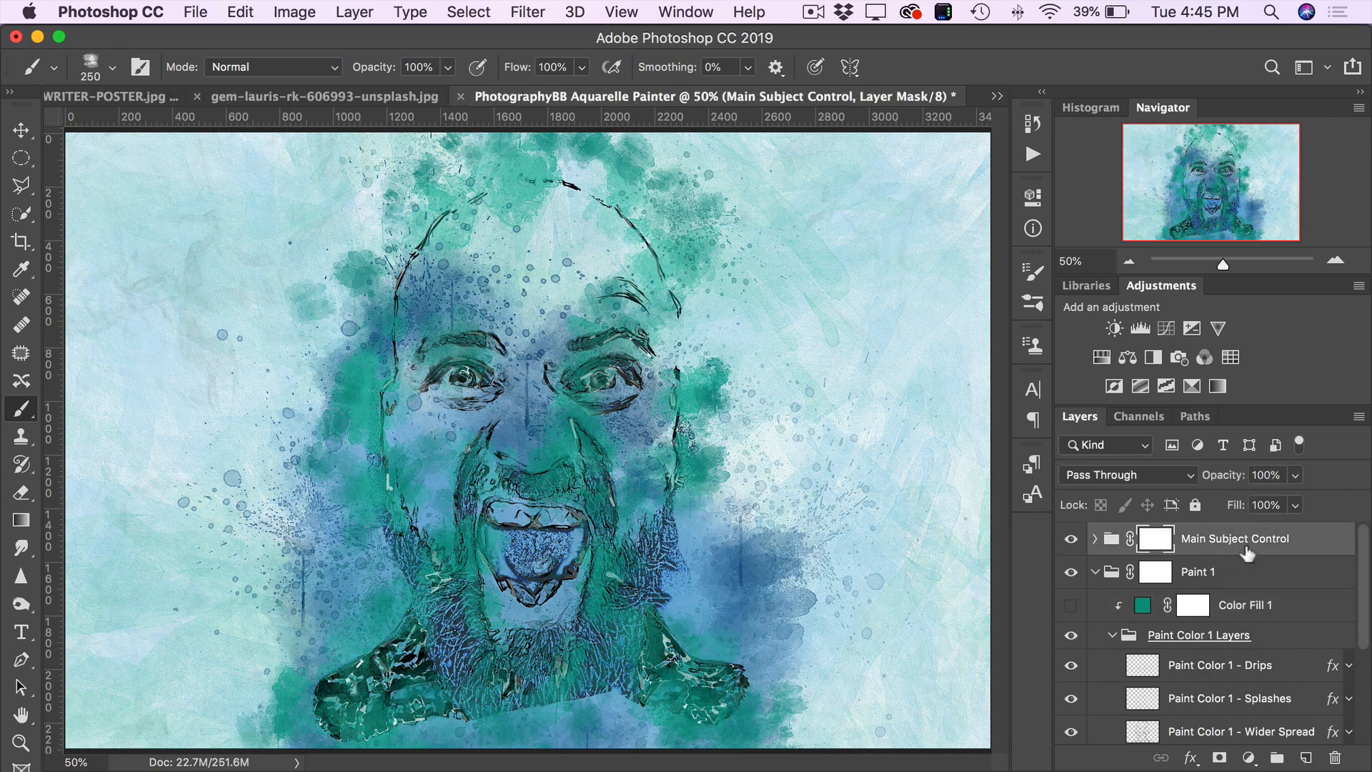
left_click(1069, 541)
left_click(1069, 541)
left_click(1069, 541)
left_click(1070, 540)
left_click(1070, 540)
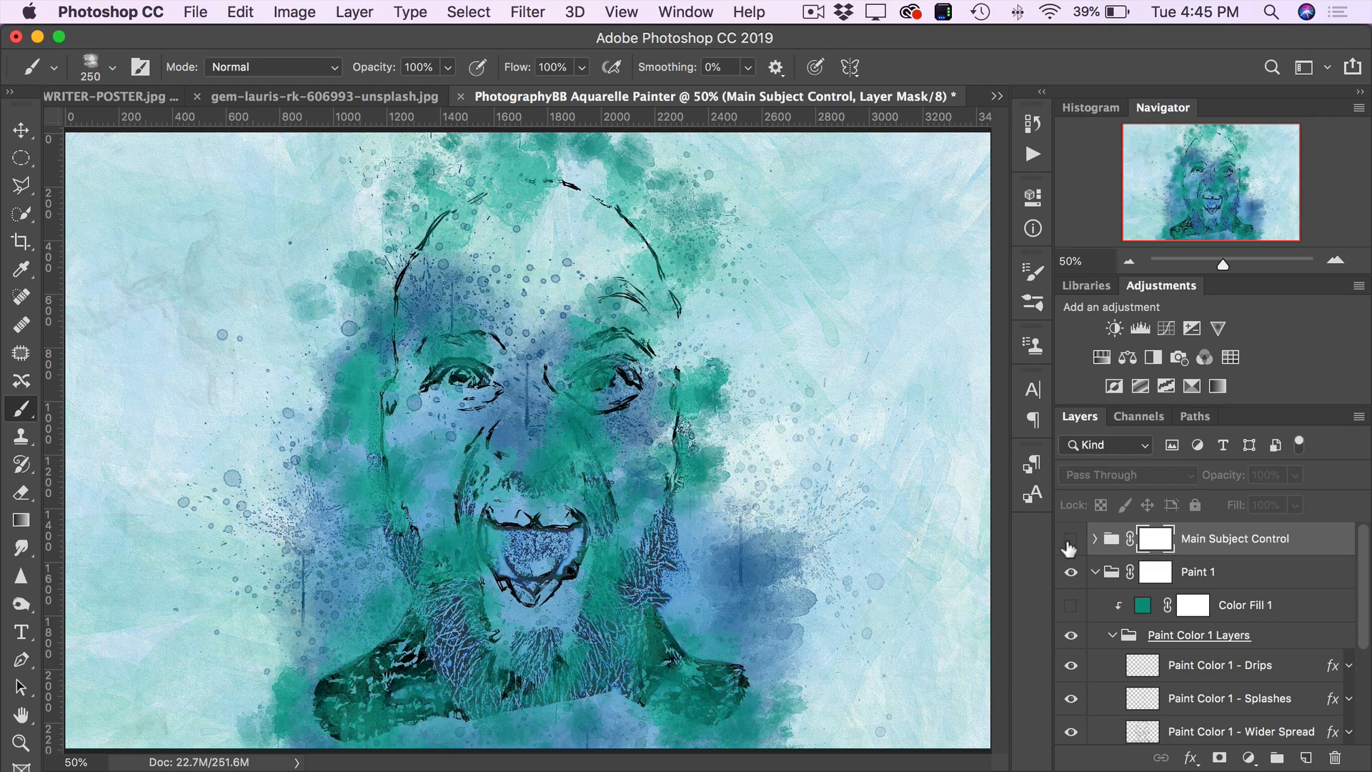
left_click(1069, 541)
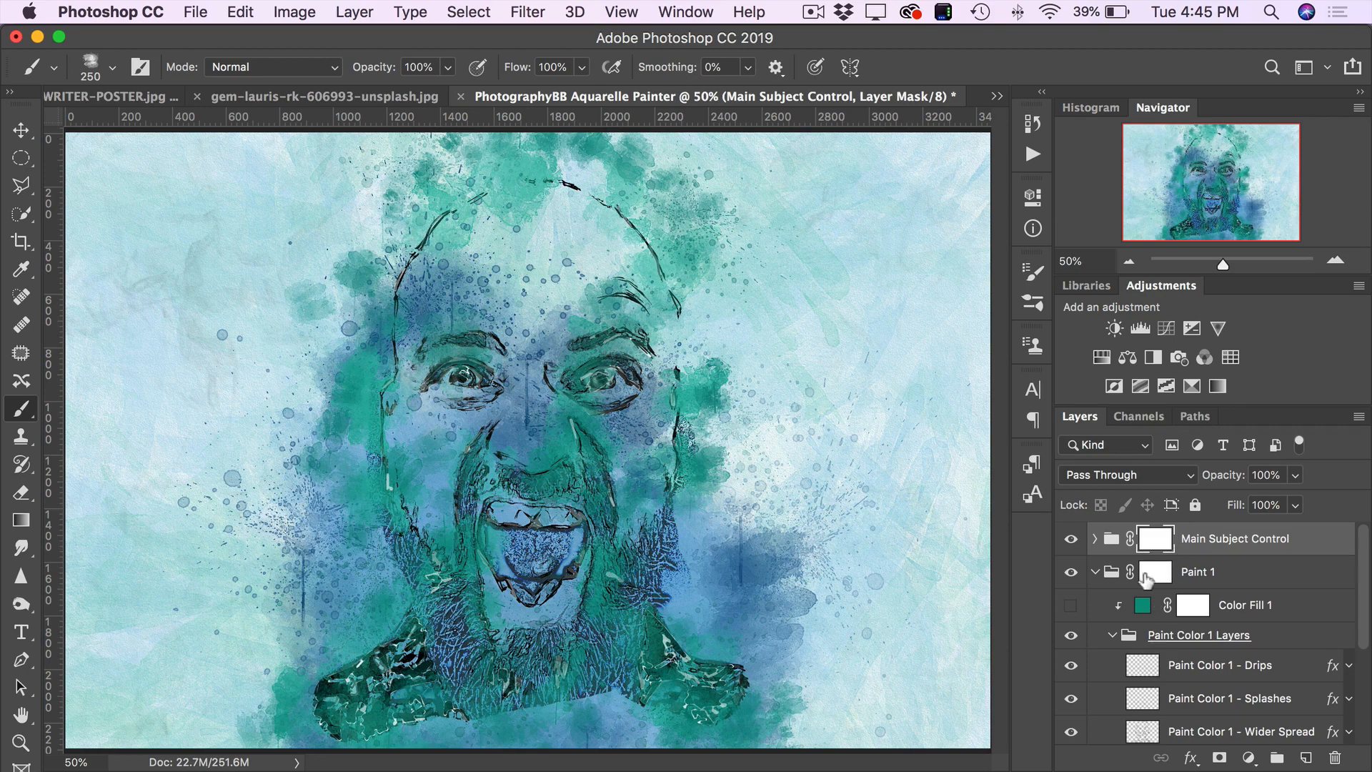
- Toggle the visibility of the Paint 1 group to compare the artwork with and without the green paint
left_click(1071, 574)
left_click(1071, 573)
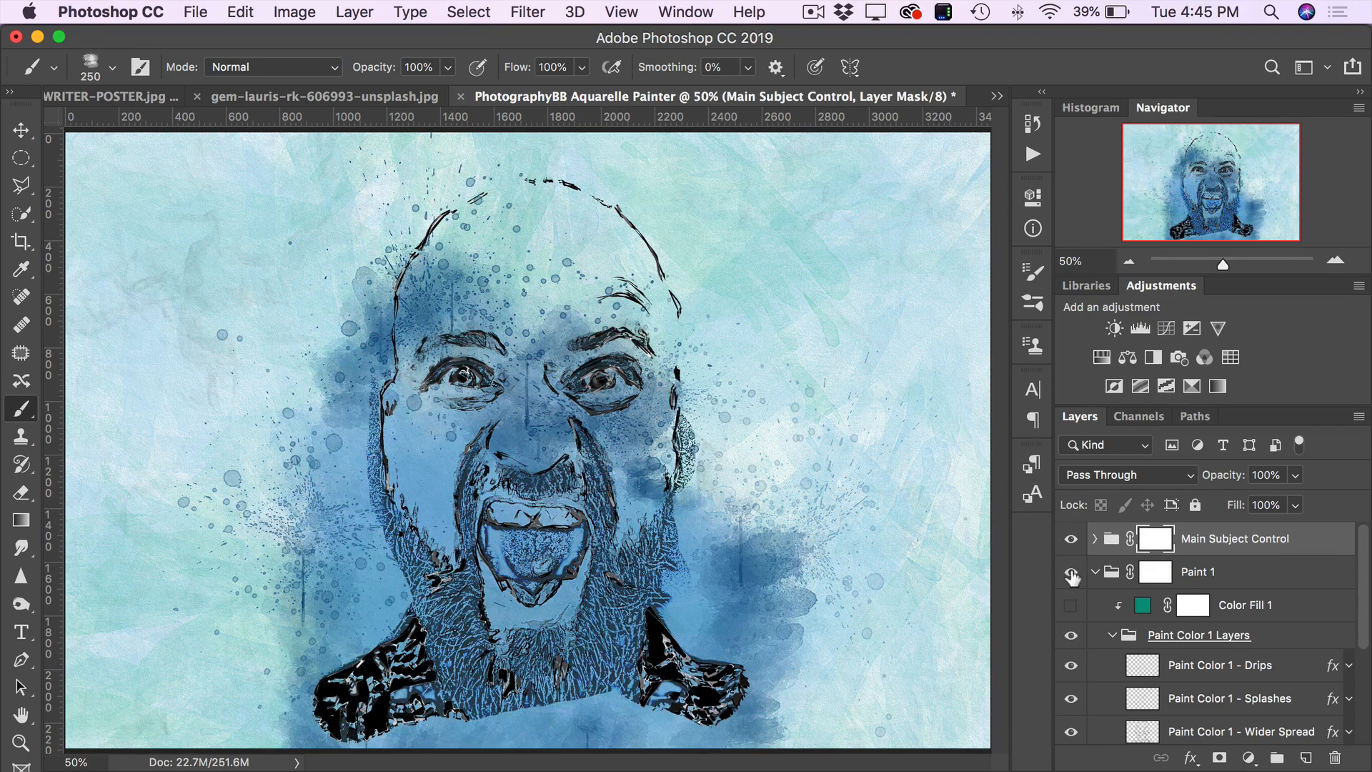
left_click(1071, 574)
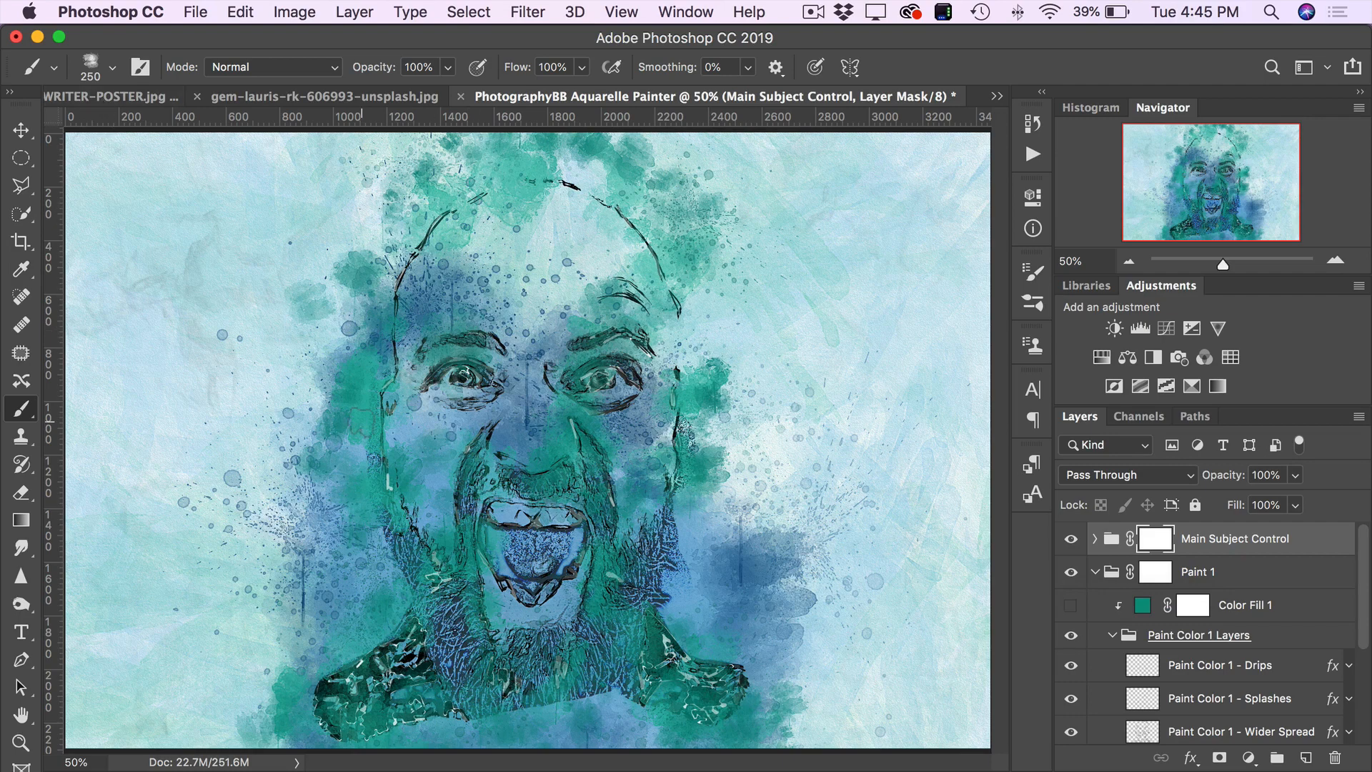
- Select the Sketch Lines group and toggle its visibility to compare the artwork with and without the lines
scroll(1115, 640, "down", 1)
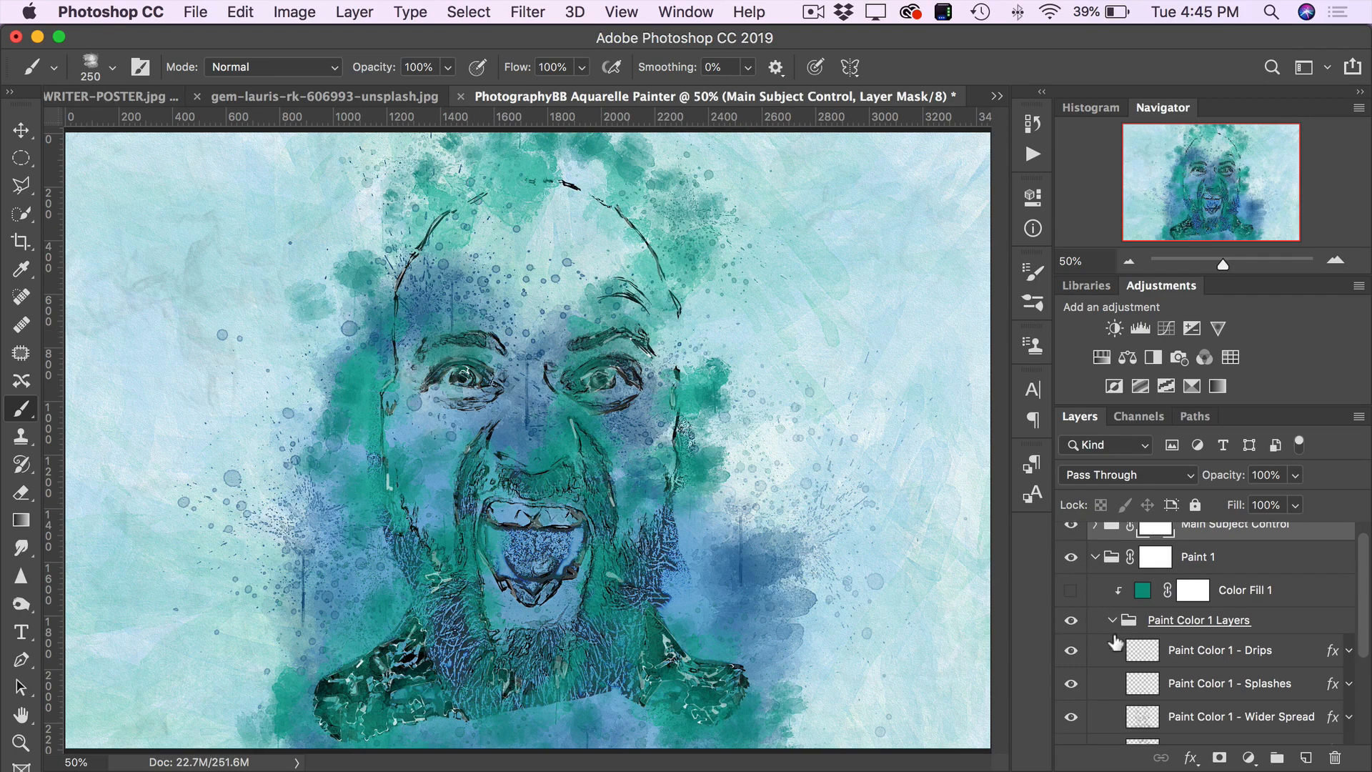
scroll(1120, 636, "down", 8)
left_click(1207, 653)
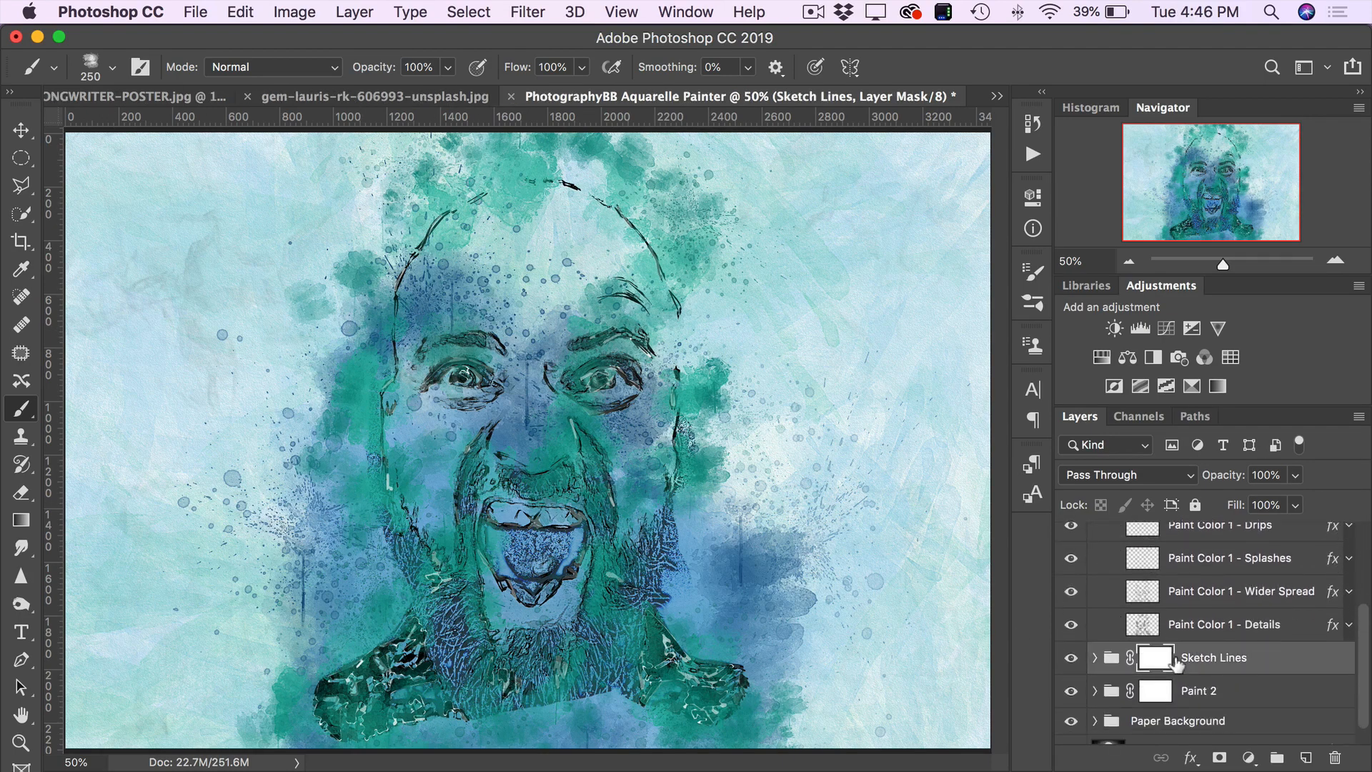
left_click(1070, 658)
left_click(1070, 658)
- Select the Paint 2 group and toggle its visibility to compare the artwork with and without the blue paint
left_click(1217, 690)
left_click(1067, 690)
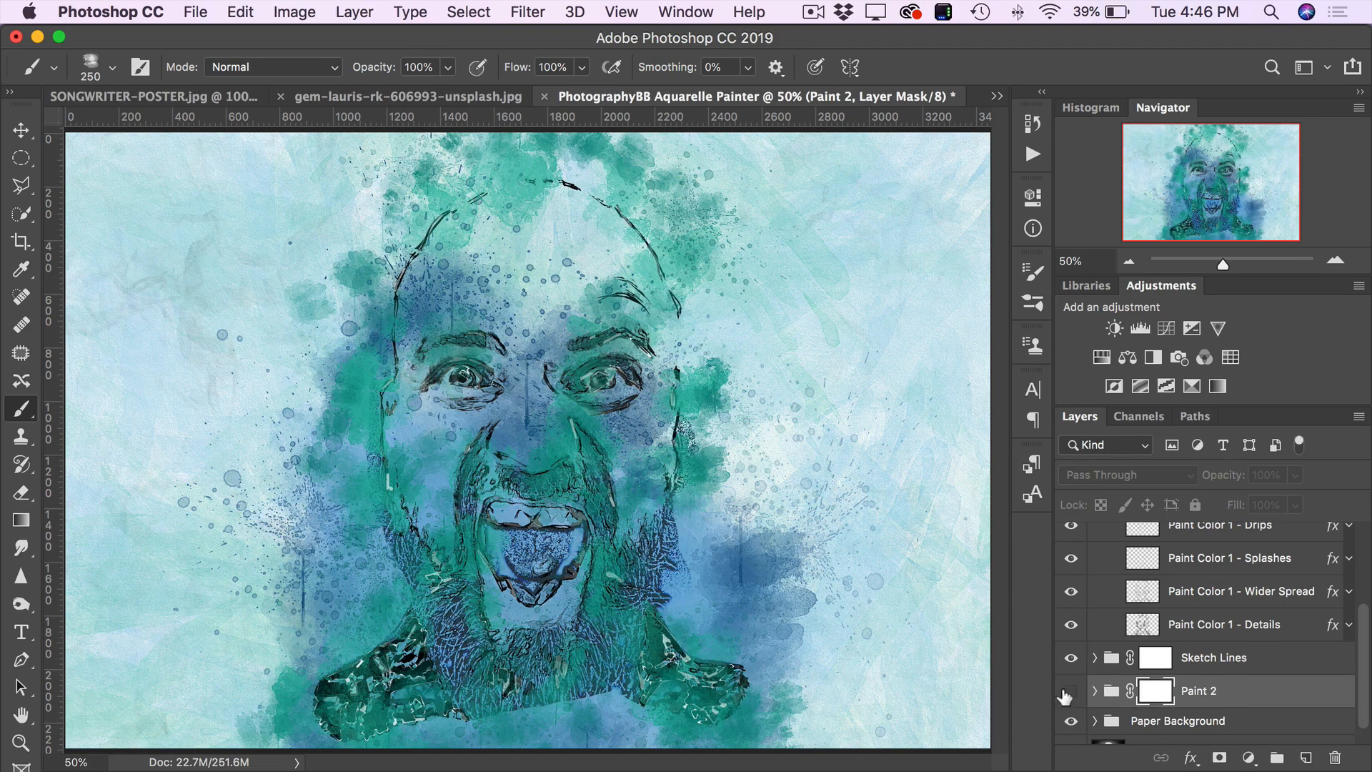
left_click(1066, 691)
left_click(1066, 692)
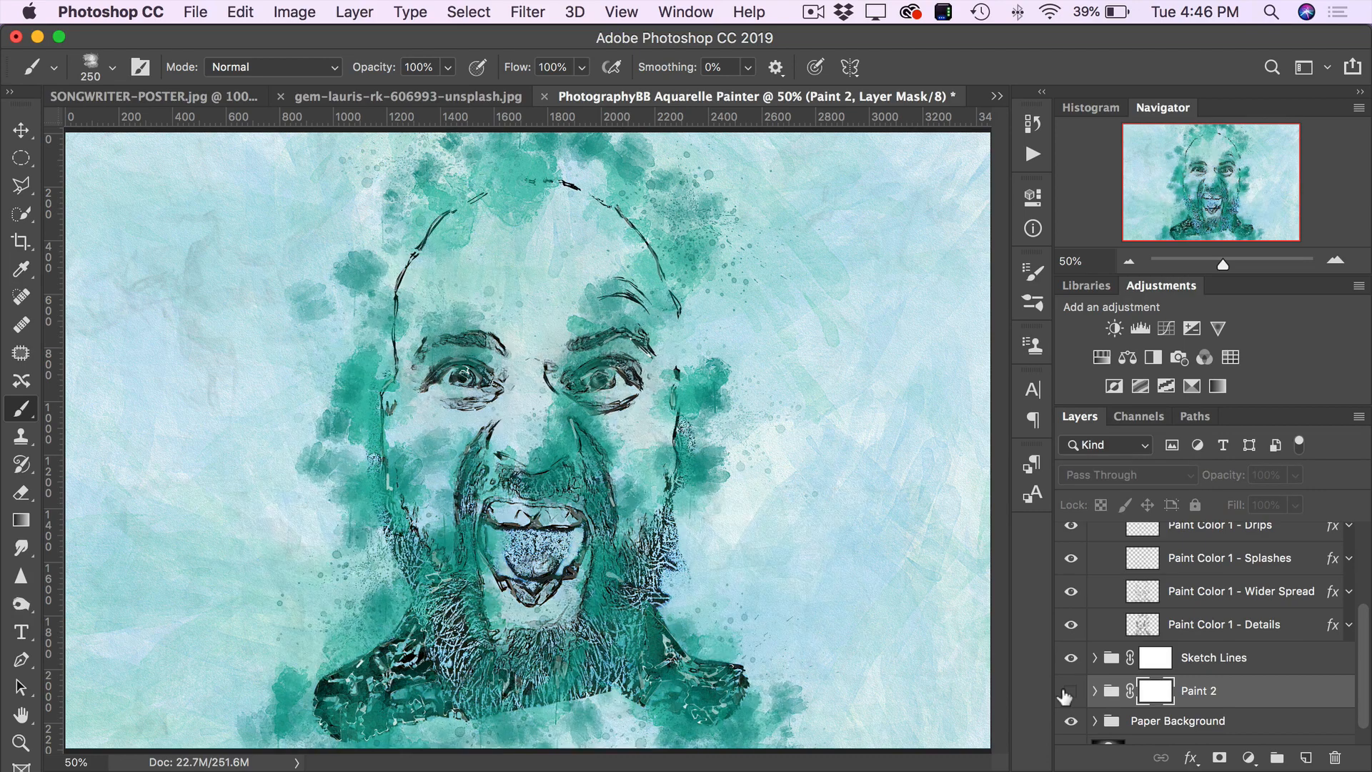
left_click(1066, 692)
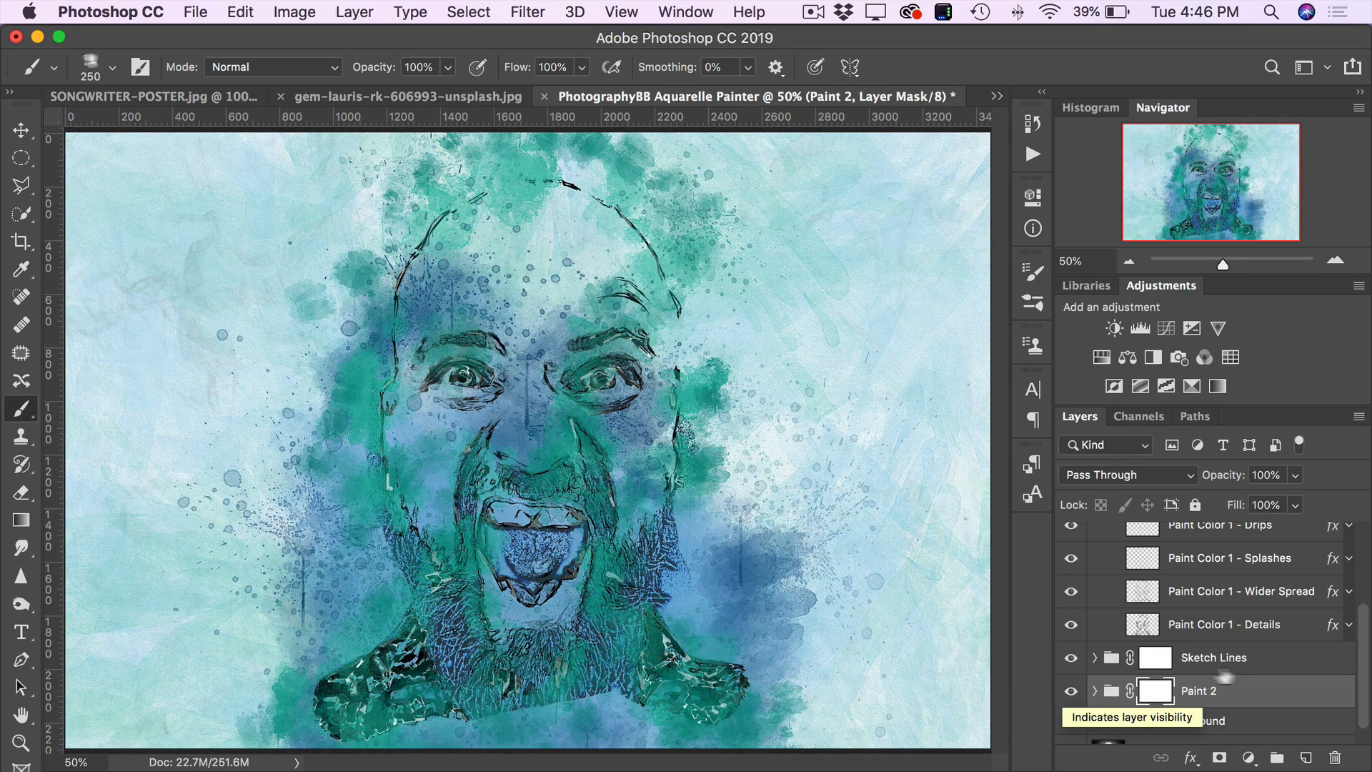
- Select the Paper Background group and collapse the Paint Color 1 Layers subgroup inside Paint 1
scroll(1225, 675, "down", 1)
left_click(1220, 703)
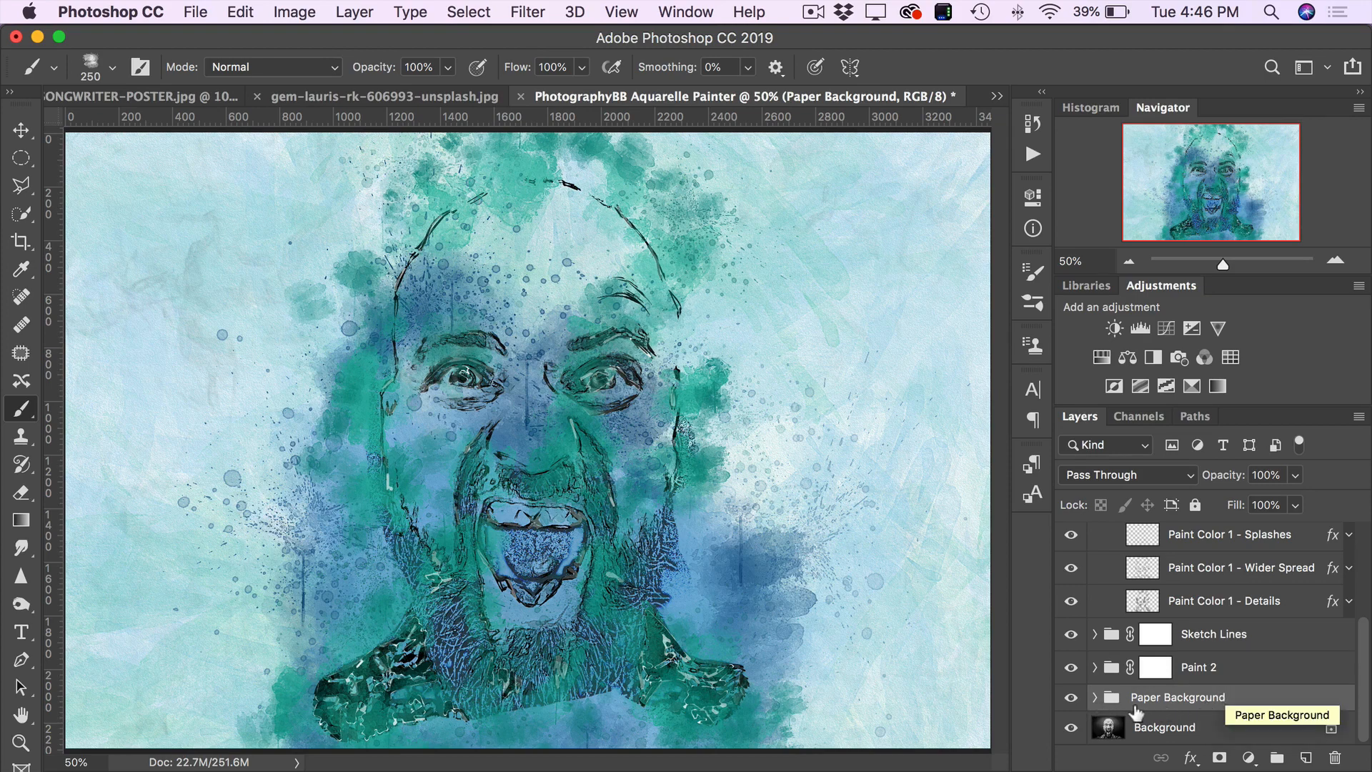
scroll(1262, 697, "up", 5)
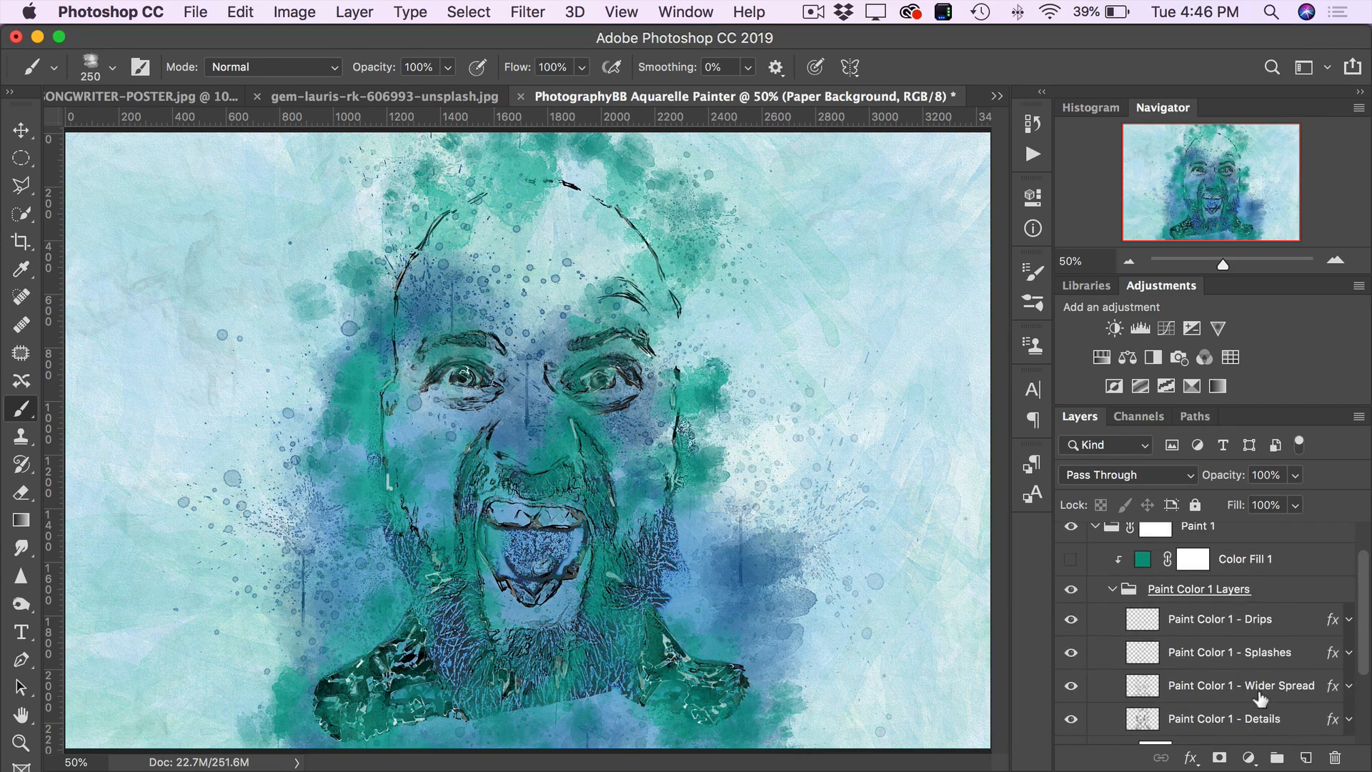
scroll(1244, 647, "up", 2)
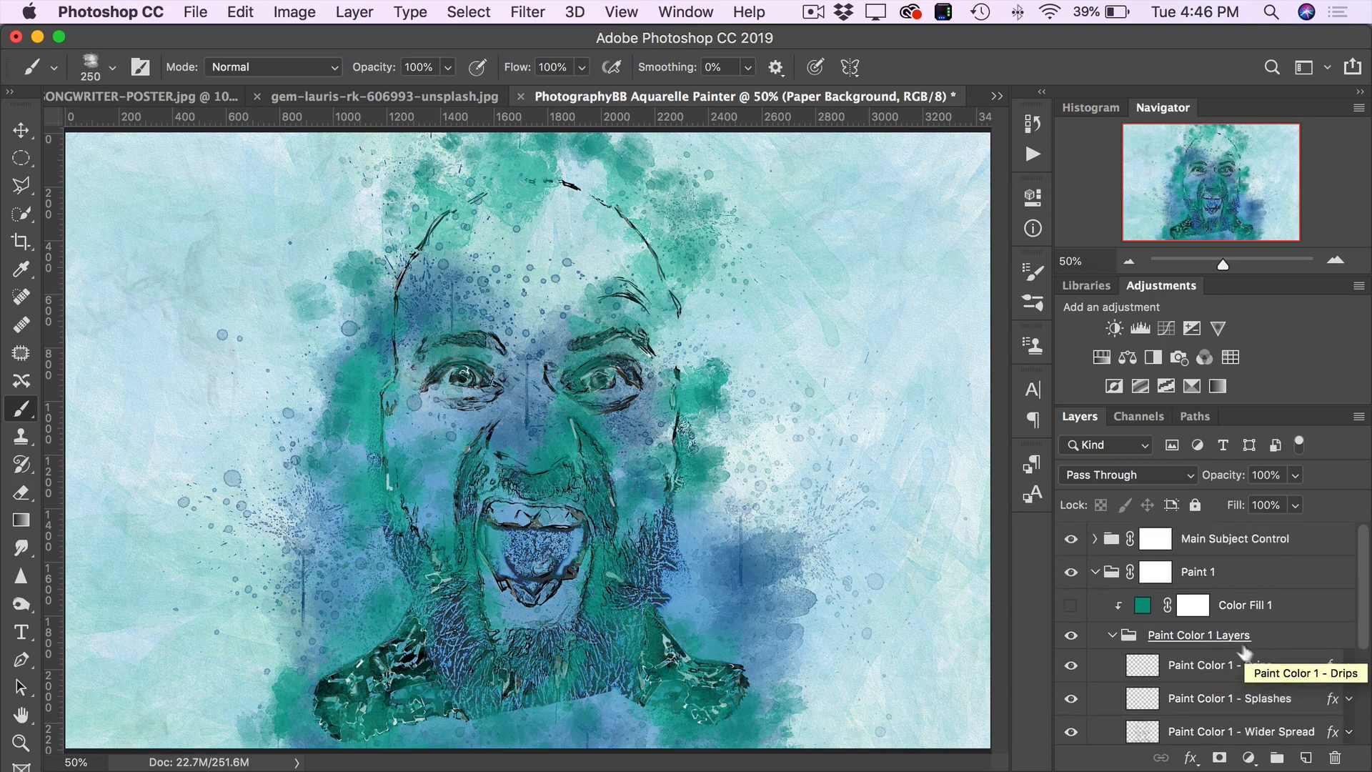
scroll(1262, 645, "down", 2)
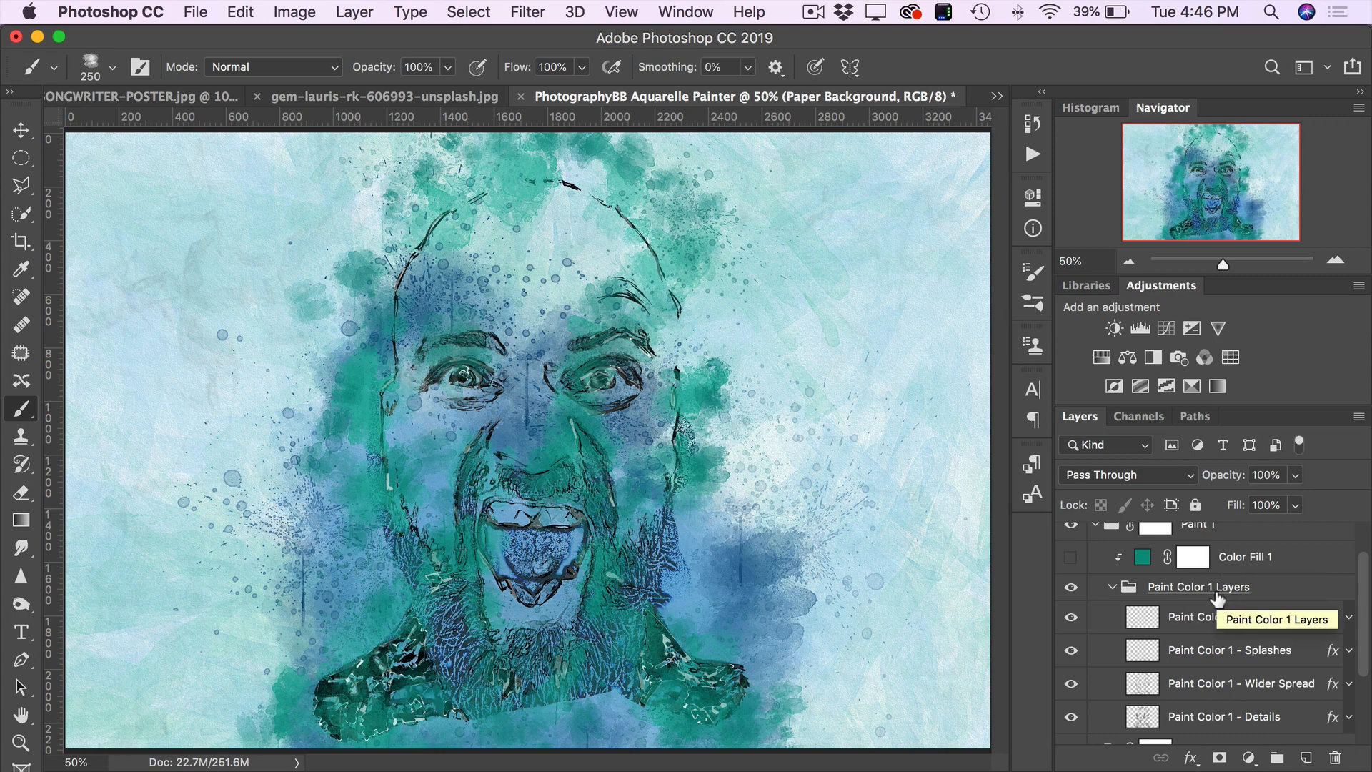
left_click(1111, 587)
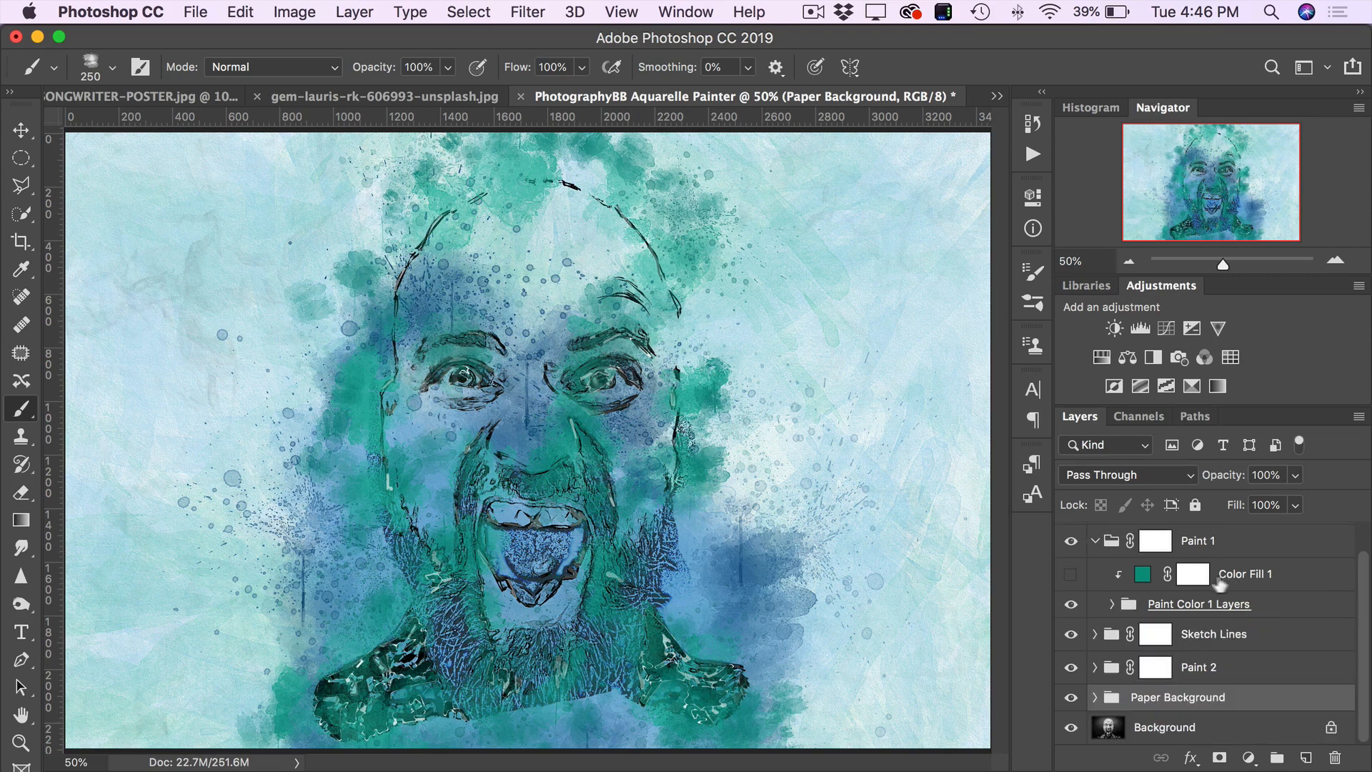
- Expand the Paint Color 1 Layers subgroup and toggle its Drips, Splashes, Wider Spread and Details layers to compare each layer's contribution
left_click(1112, 603)
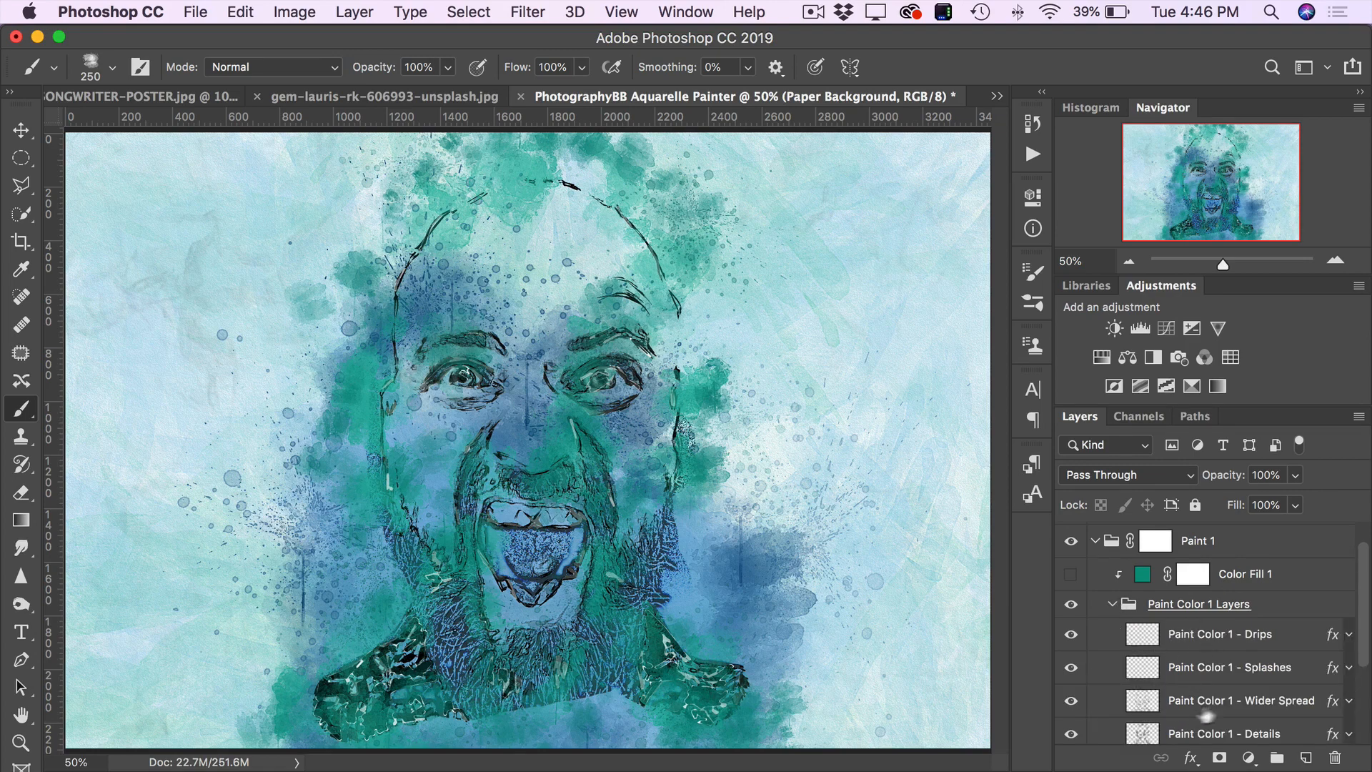
left_click(1070, 635)
left_click(1070, 634)
left_click(1070, 667)
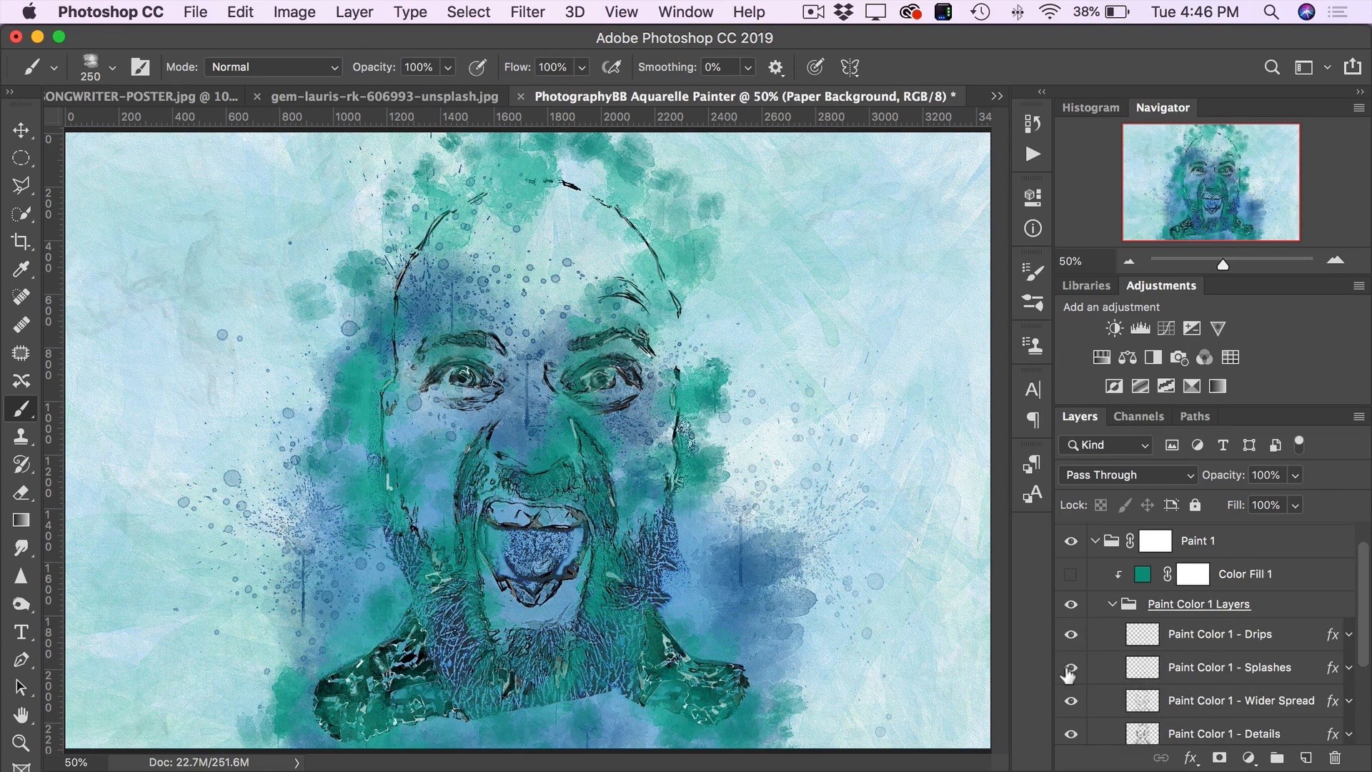
left_click(1070, 700)
left_click(1070, 700)
left_click(1070, 734)
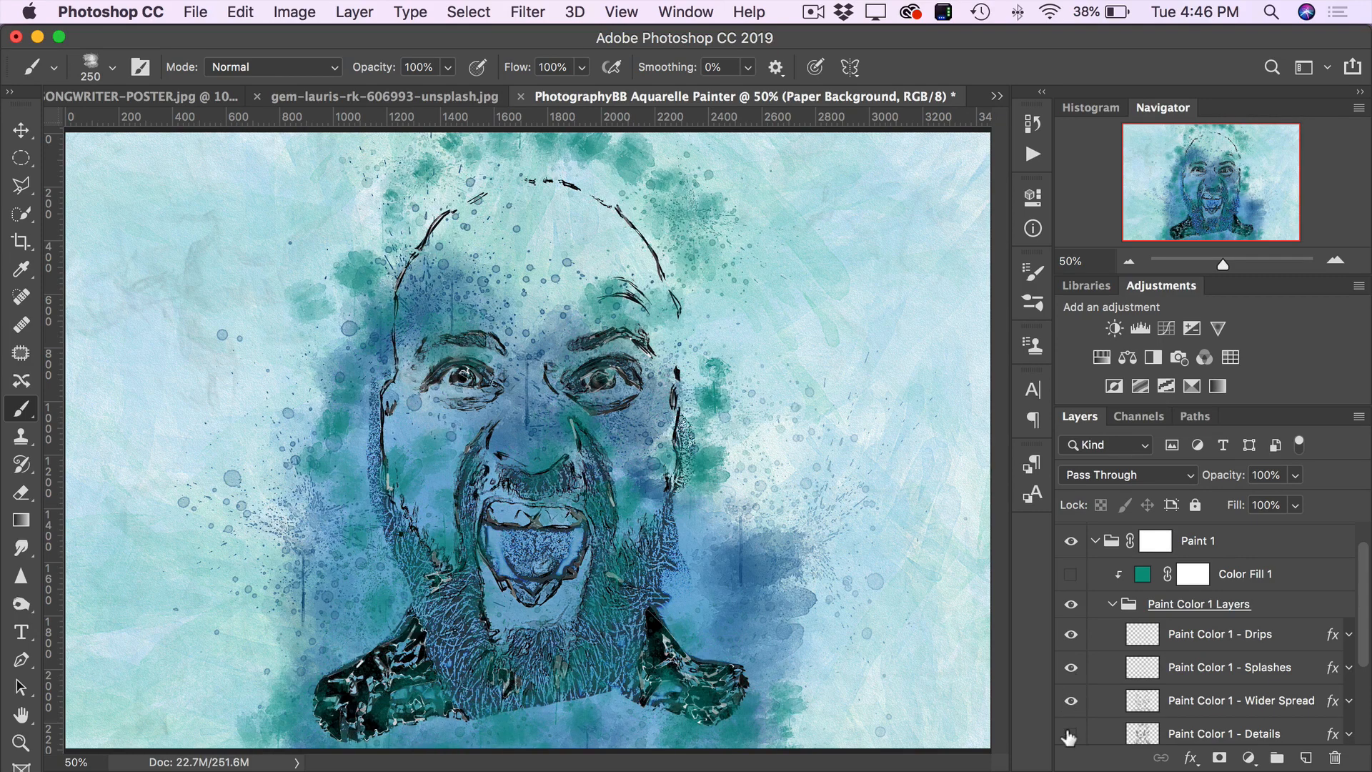
left_click(1070, 736)
left_click(1070, 736)
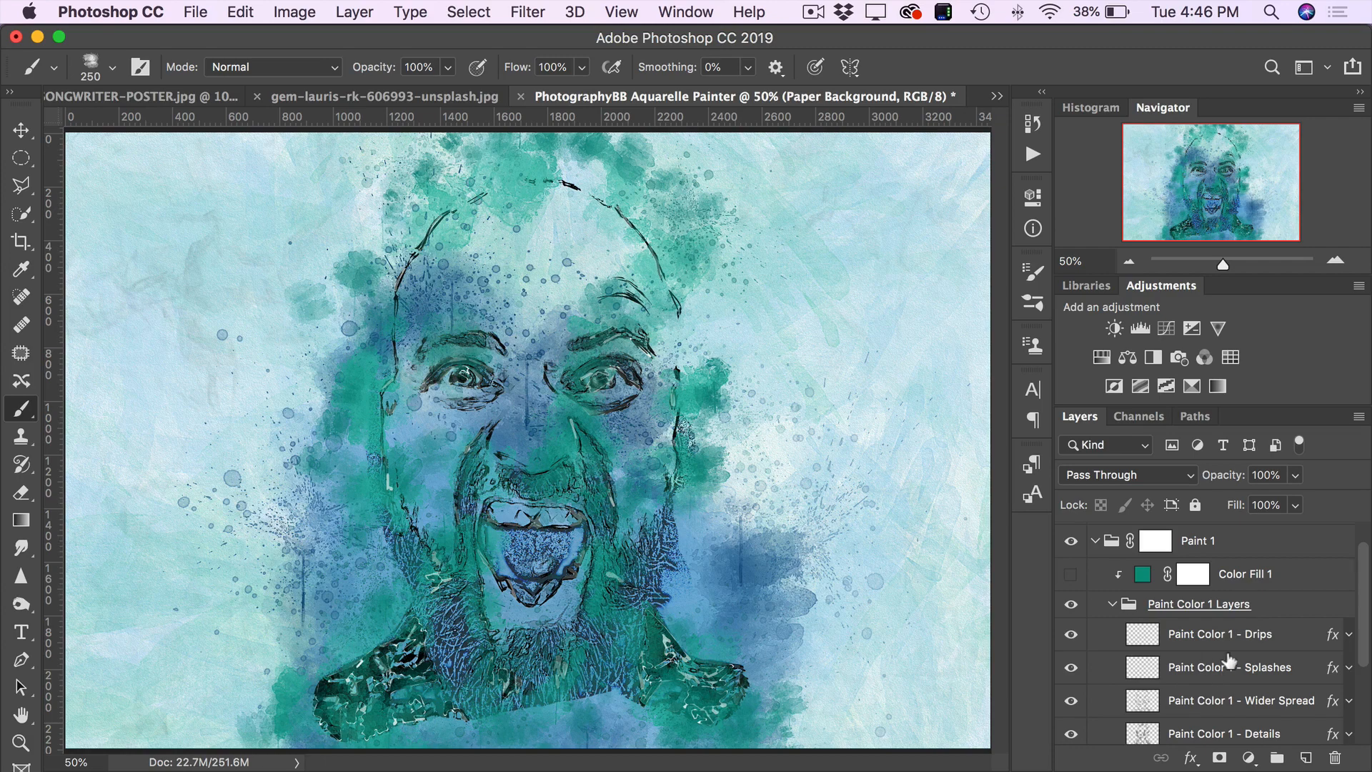
- Select the Paint Color 1 - Drips layer and expand the effects of the Drips, Splashes and Wider Spread layers
scroll(1229, 661, "down", 1)
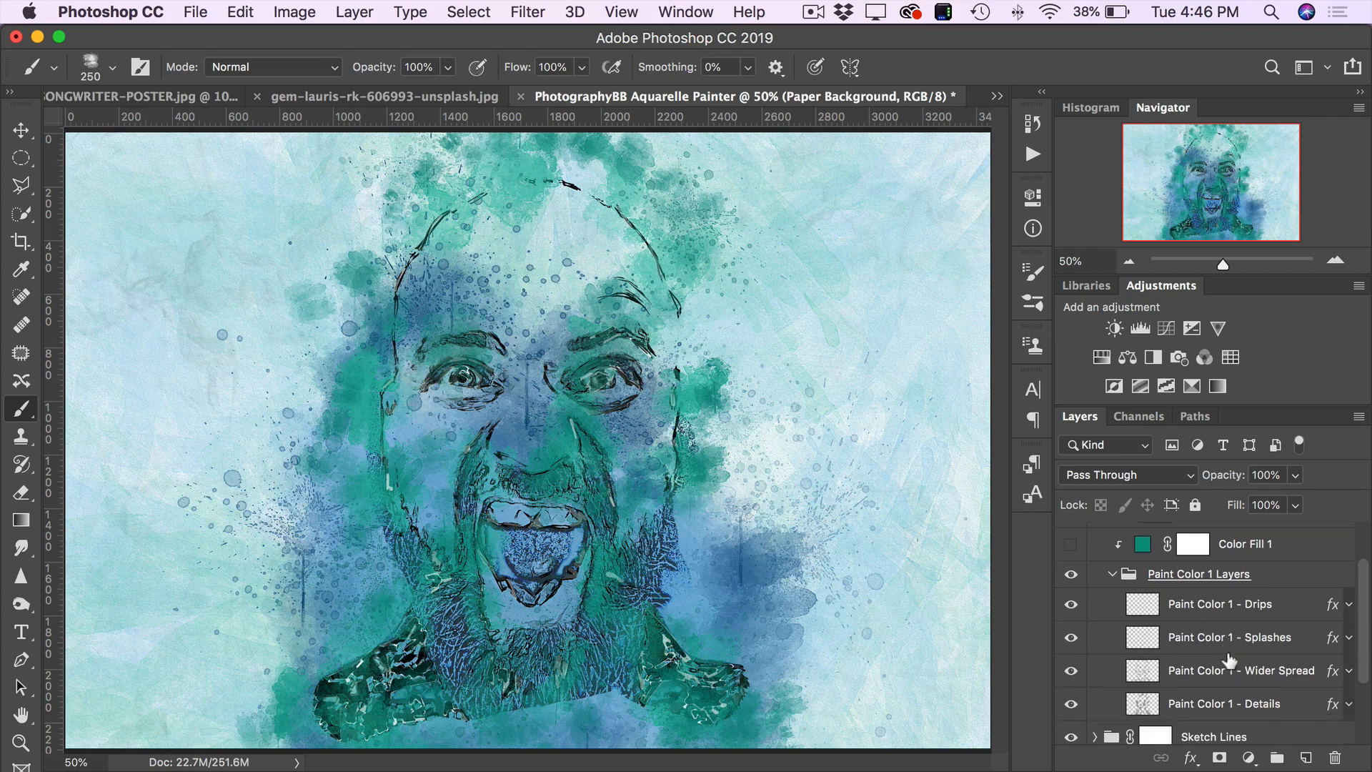
left_click(1206, 608)
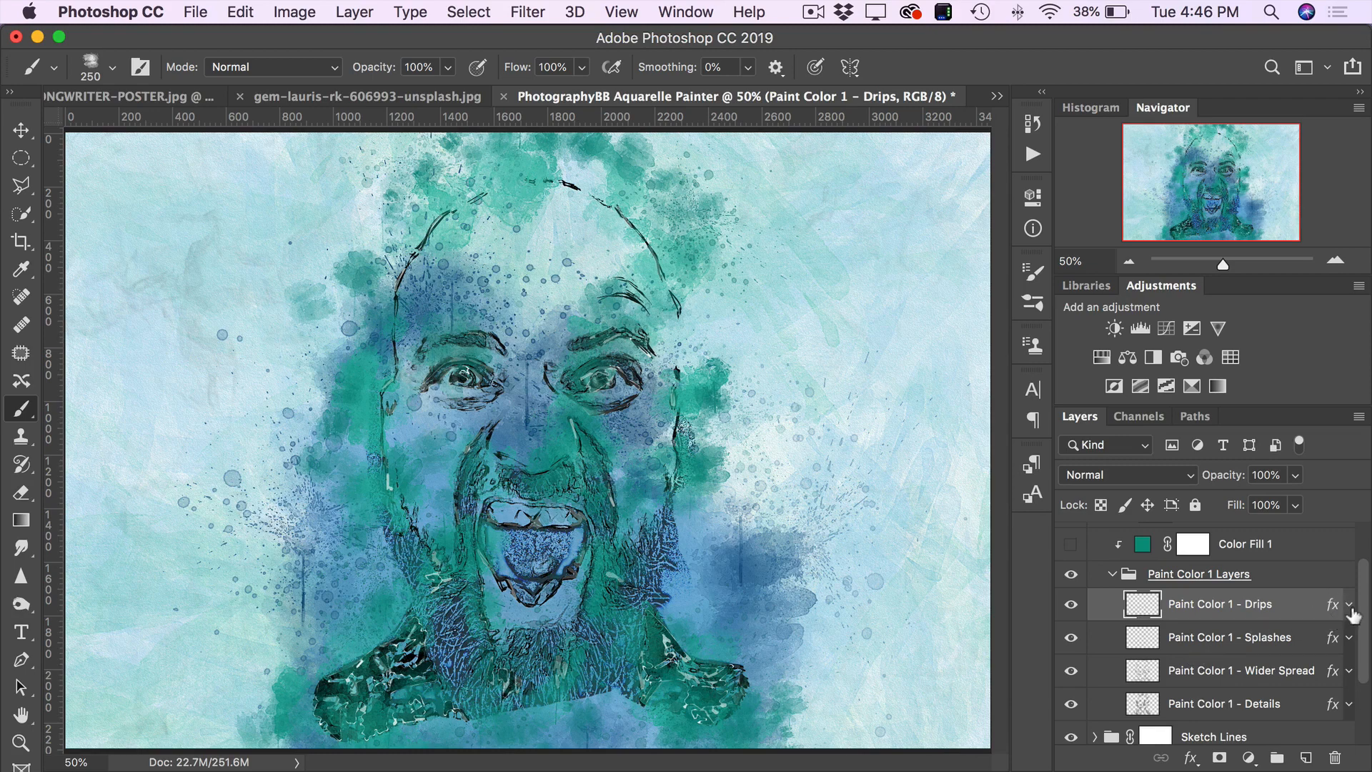
left_click(1349, 604)
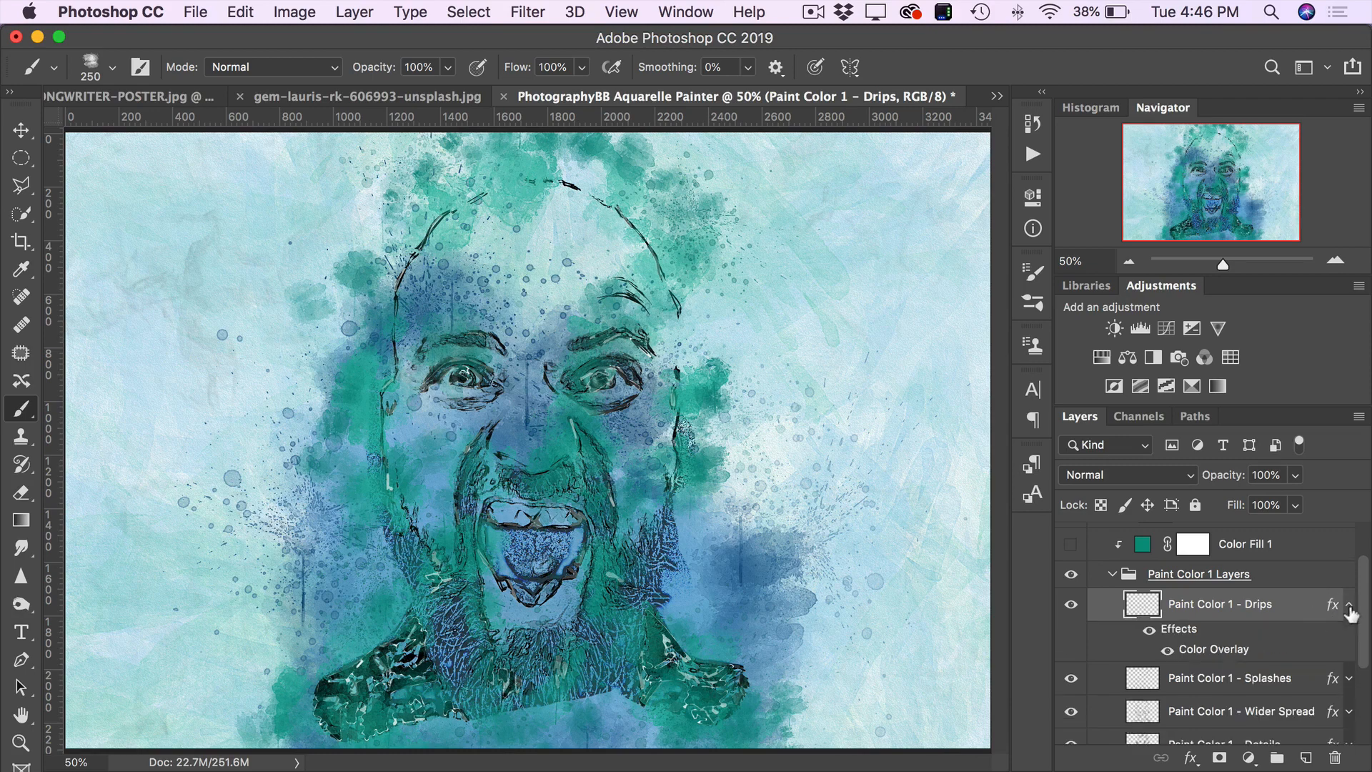
left_click(1349, 678)
scroll(1348, 686, "down", 2)
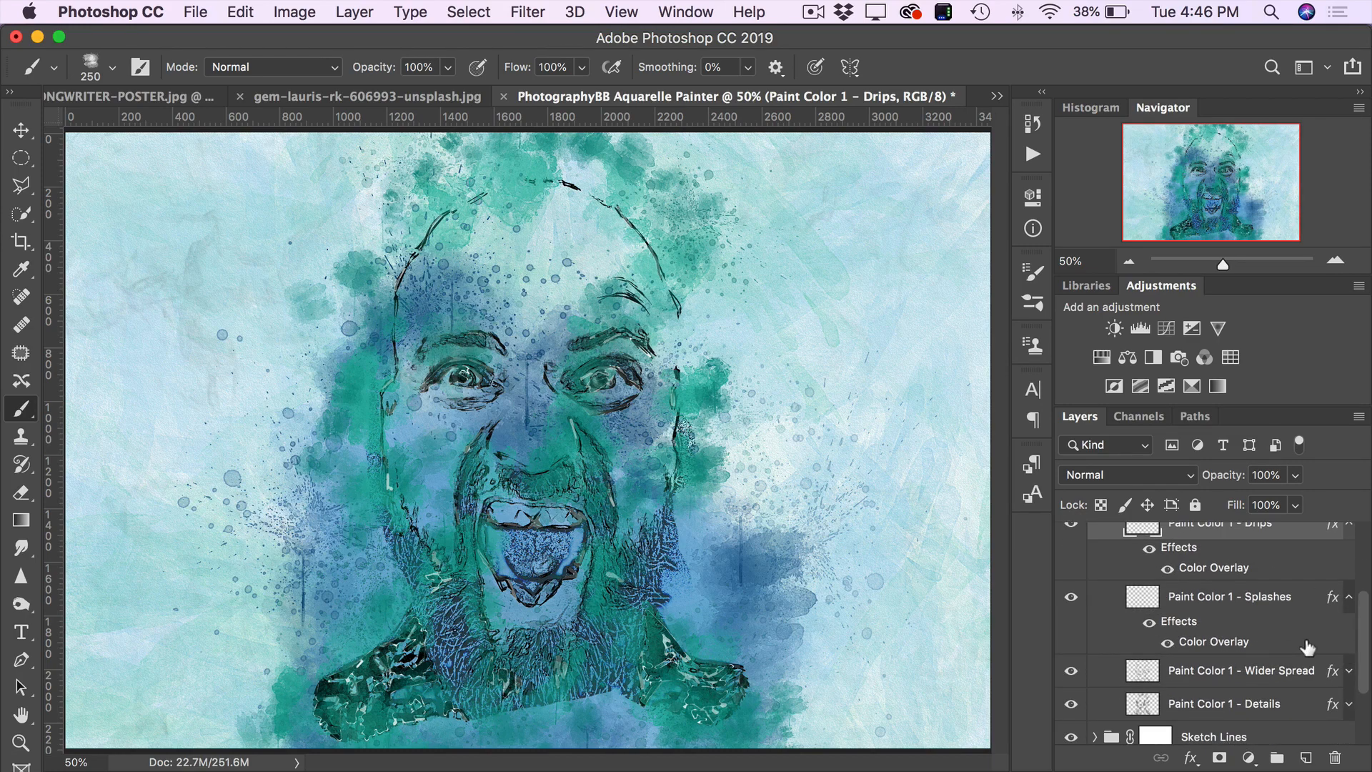
left_click(1347, 671)
scroll(1346, 677, "down", 1)
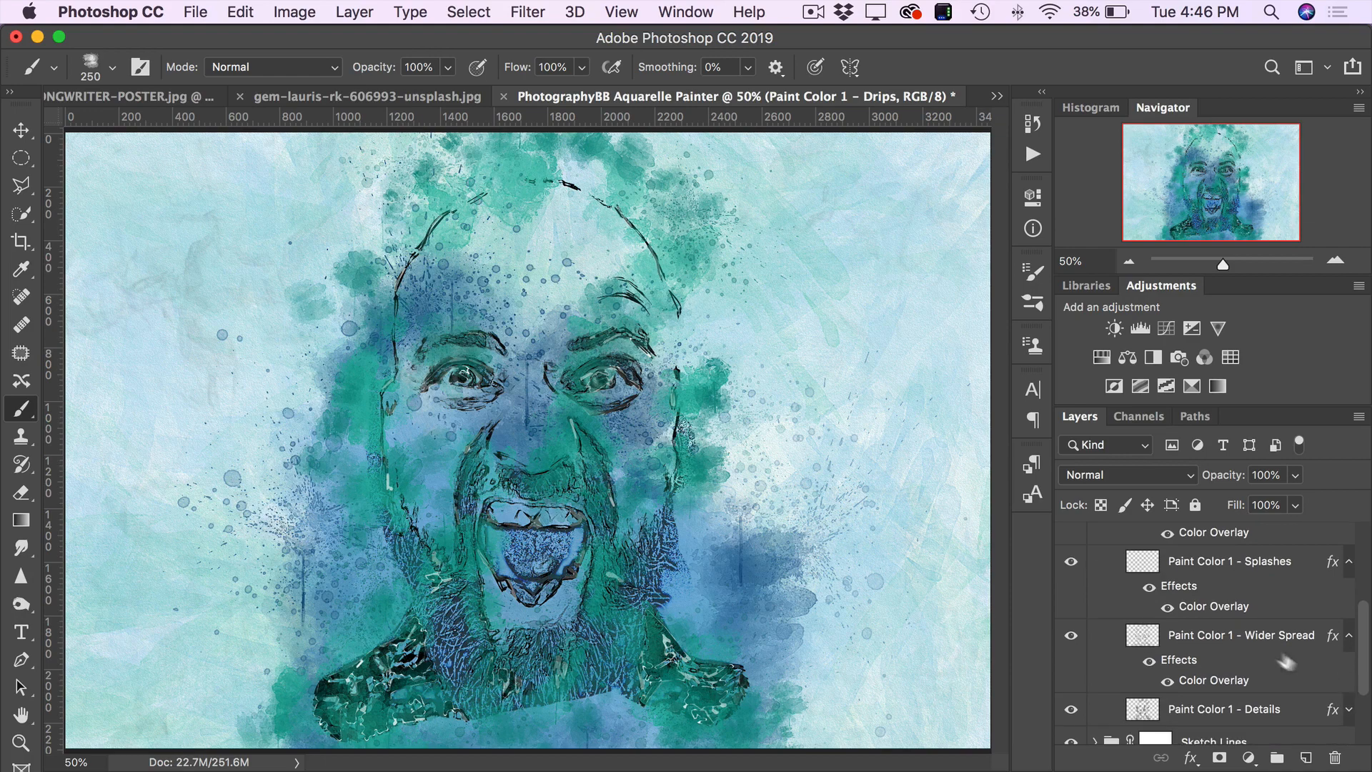
- Change the Color Overlay color of the Paint Color 1 - Drips layer to bright magenta e400ff
scroll(1265, 651, "up", 2)
double_click(1222, 585)
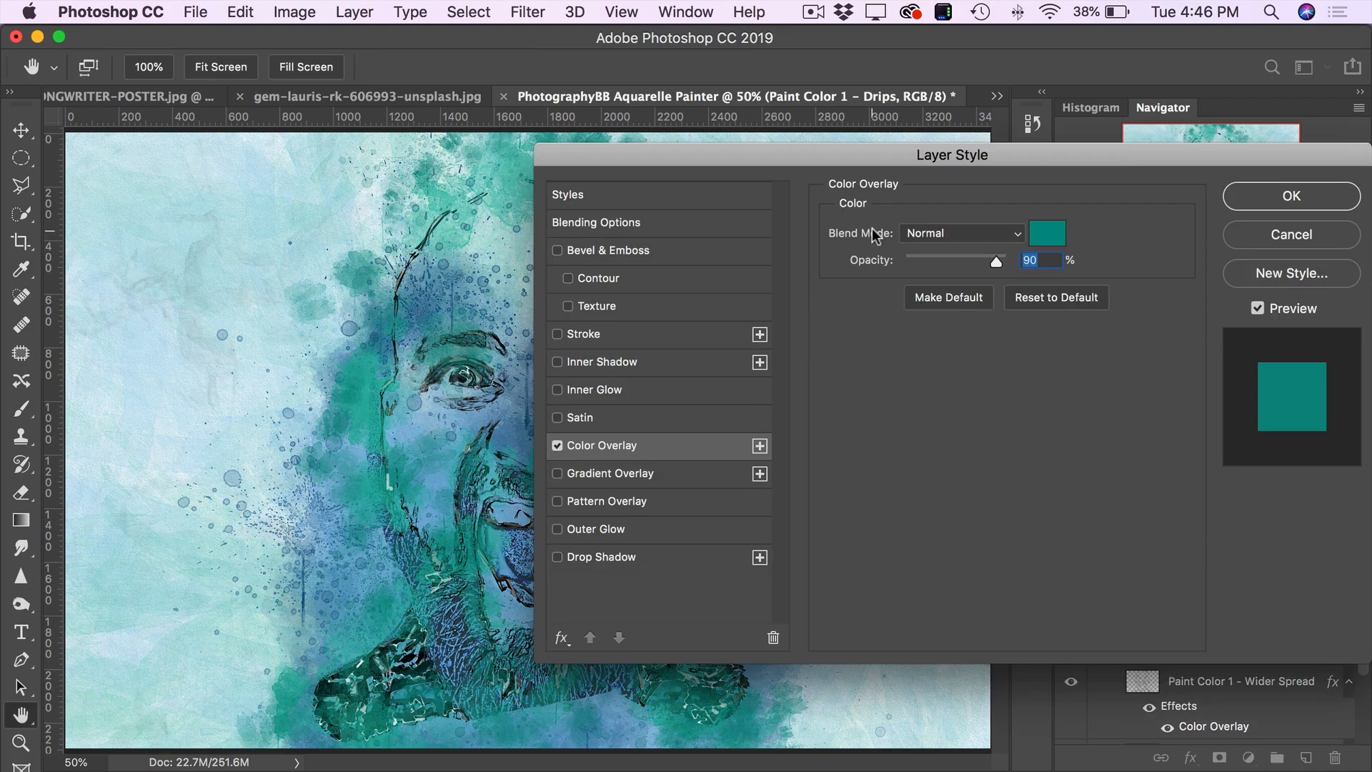
left_click(1046, 233)
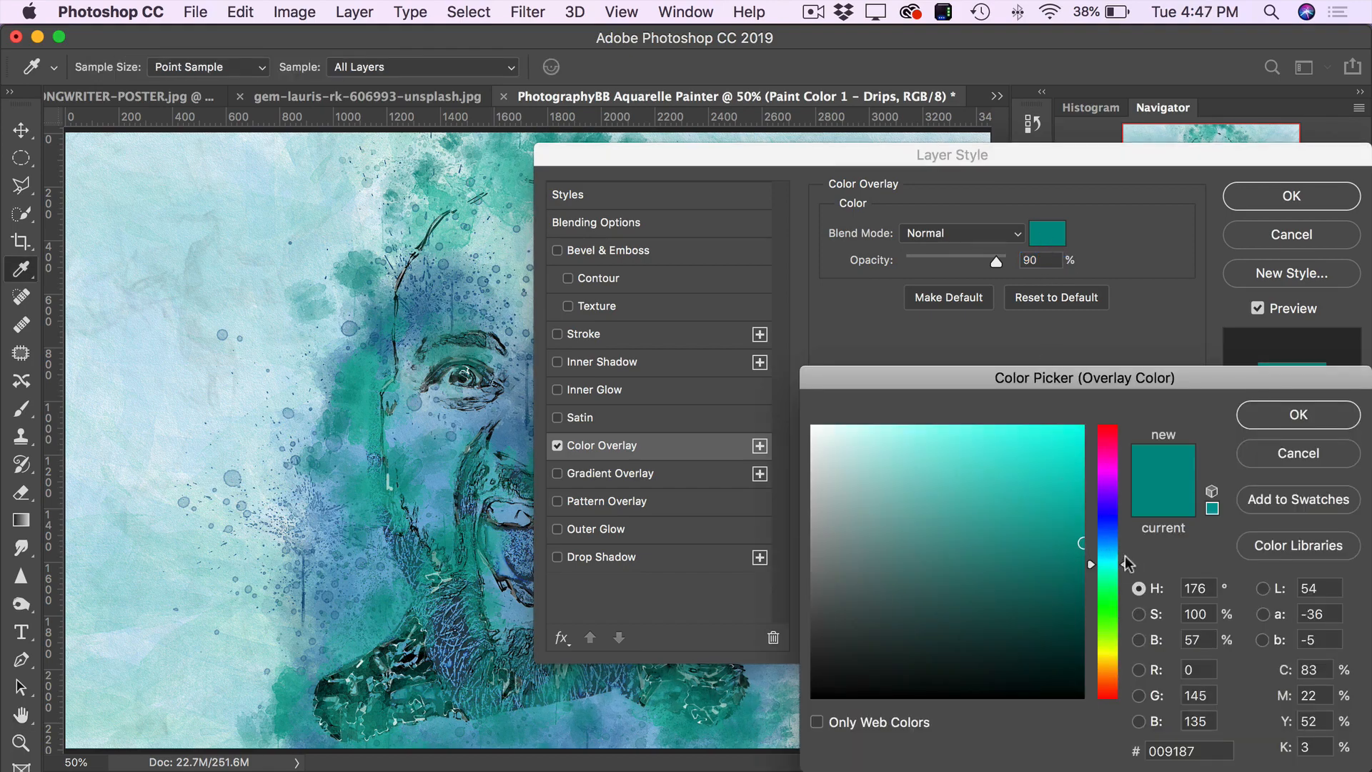
left_click_drag(1111, 563, 1109, 473)
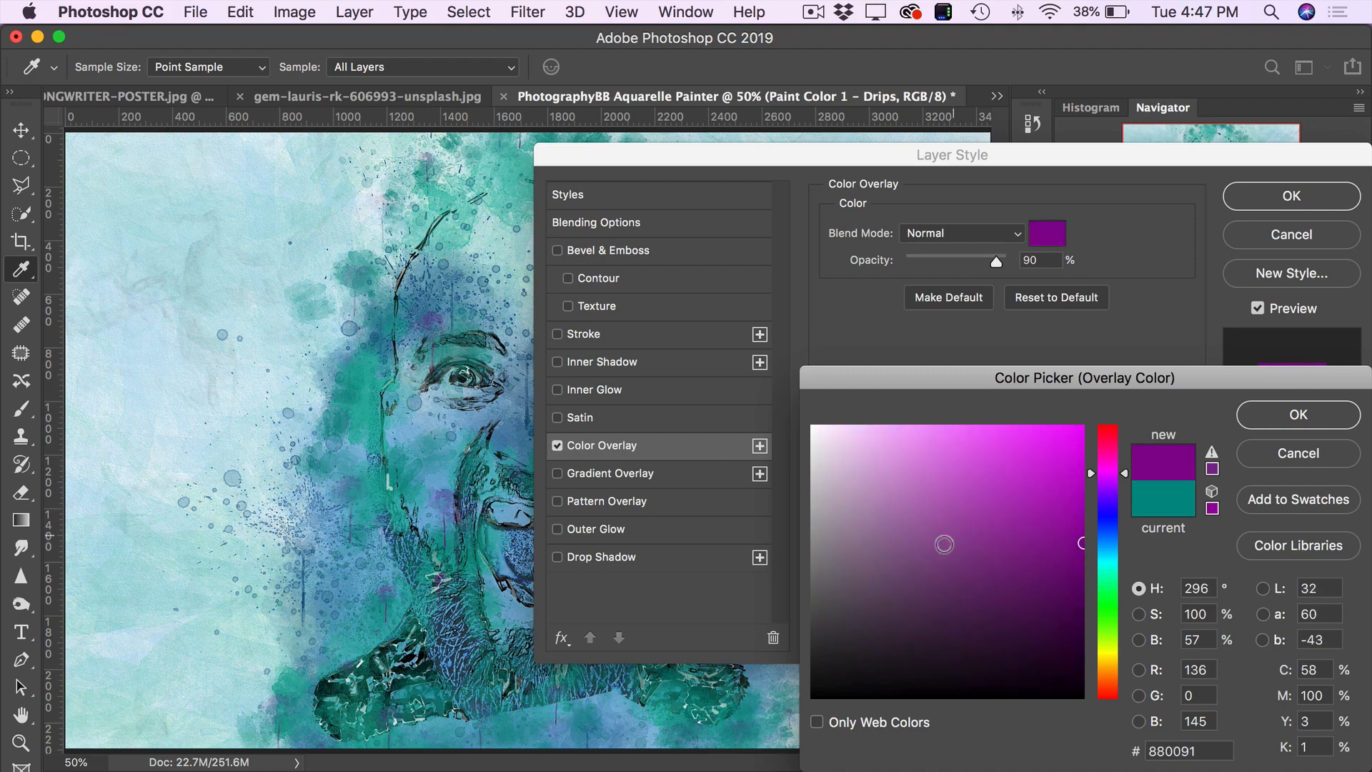
mouse_move(1043, 553)
left_mouse_down()
mouse_move(1067, 538)
mouse_move(1050, 491)
mouse_move(1042, 506)
mouse_move(1061, 476)
mouse_move(1091, 475)
mouse_move(1063, 472)
mouse_move(1061, 434)
mouse_move(1147, 405)
left_mouse_up()
mouse_move(1091, 465)
left_mouse_down()
mouse_move(1096, 407)
mouse_move(1114, 479)
left_mouse_up()
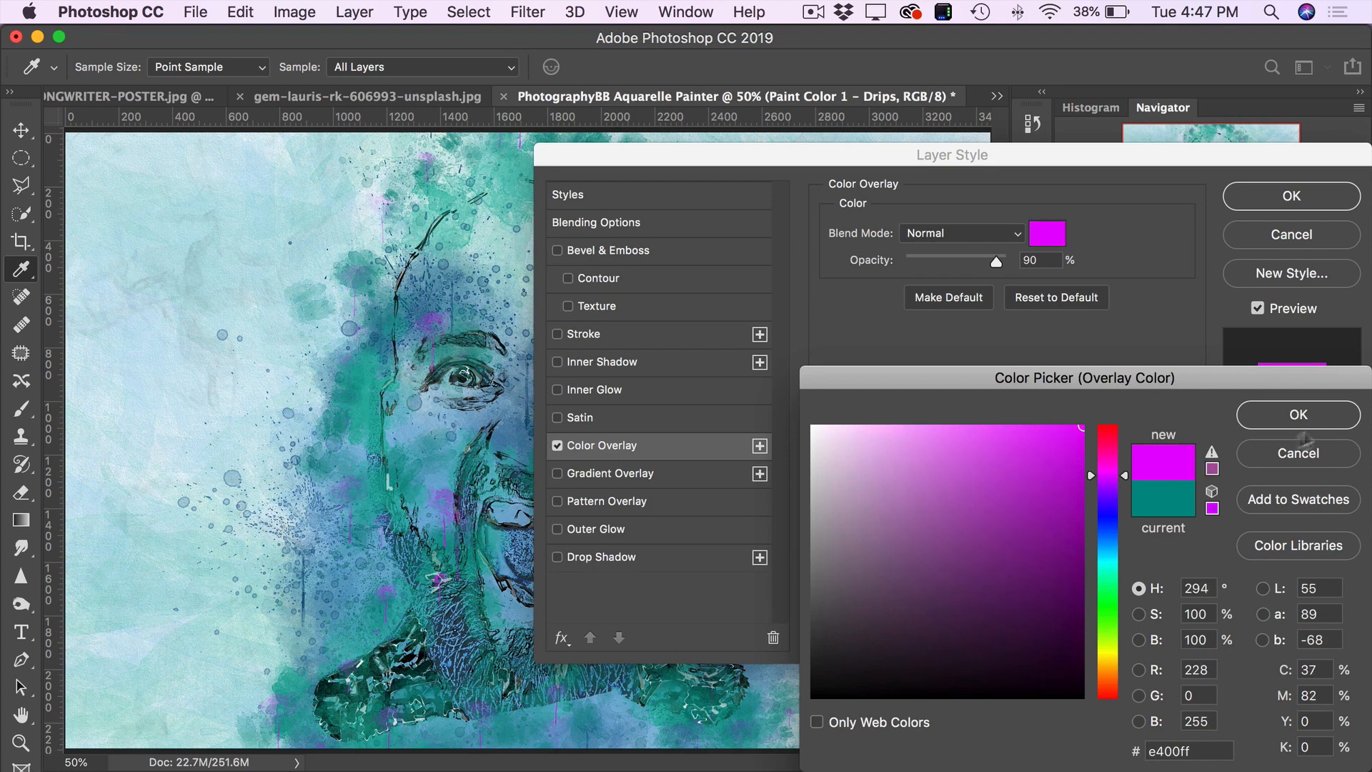
left_click(1305, 423)
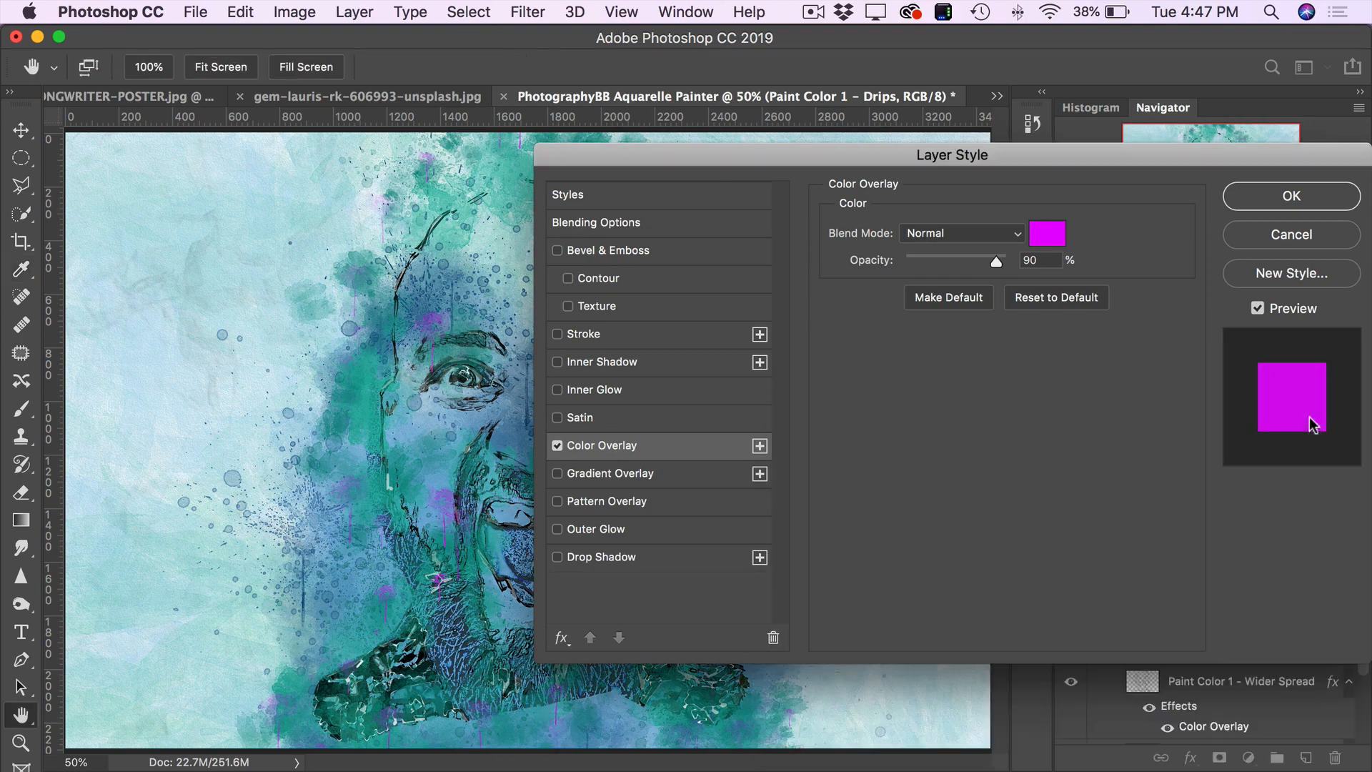
left_click(1291, 197)
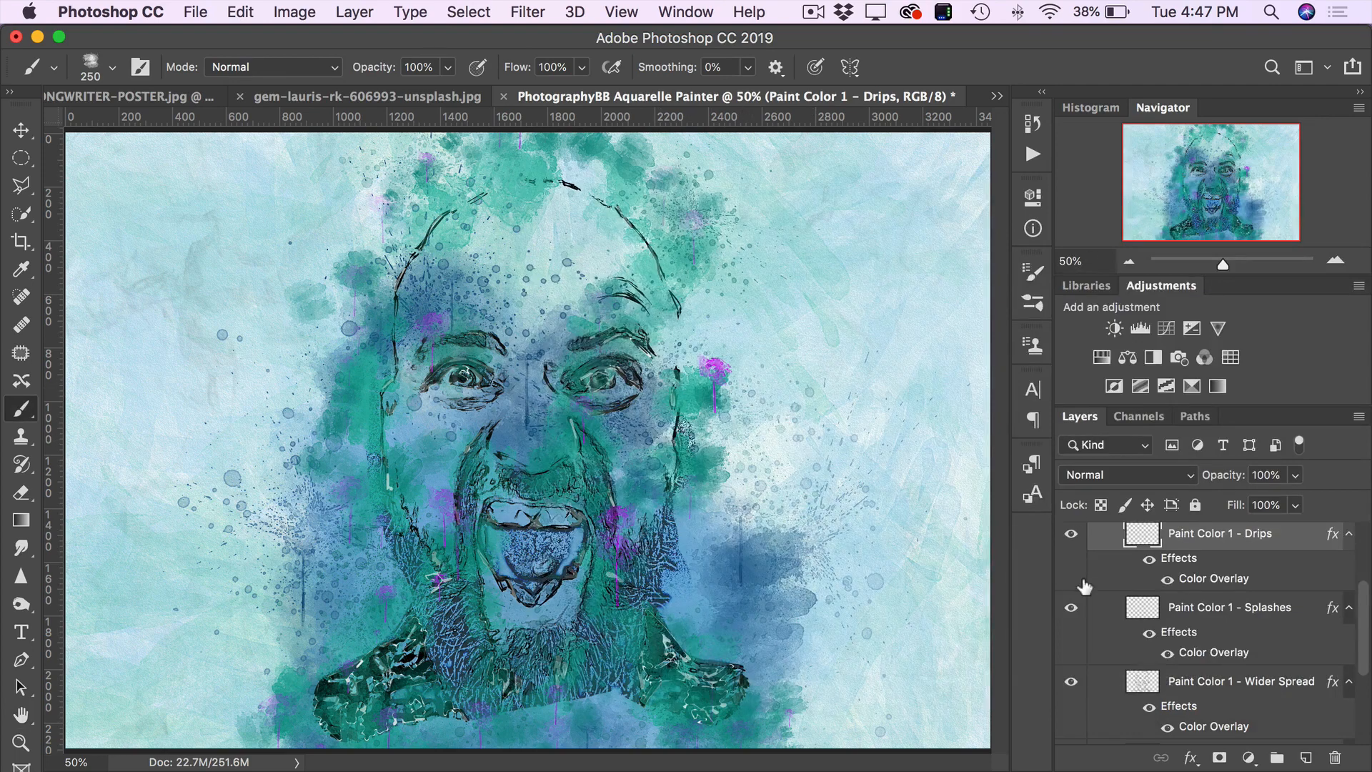
- Toggle the visibility of the Paint Color 1 - Drips layer to compare the artwork with and without the magenta drips
scroll(1157, 592, "up", 1)
left_click(1070, 552)
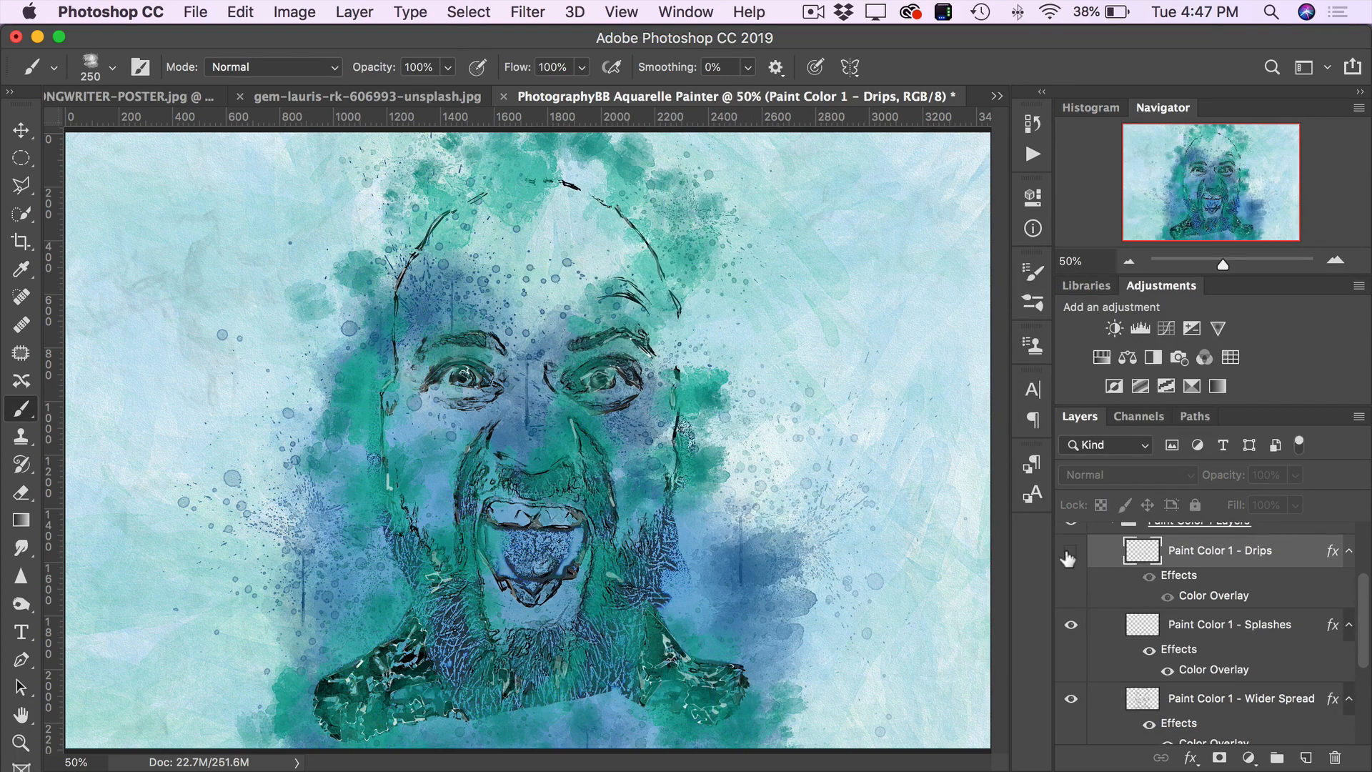
left_click(1070, 552)
left_click(1069, 552)
left_click(1070, 551)
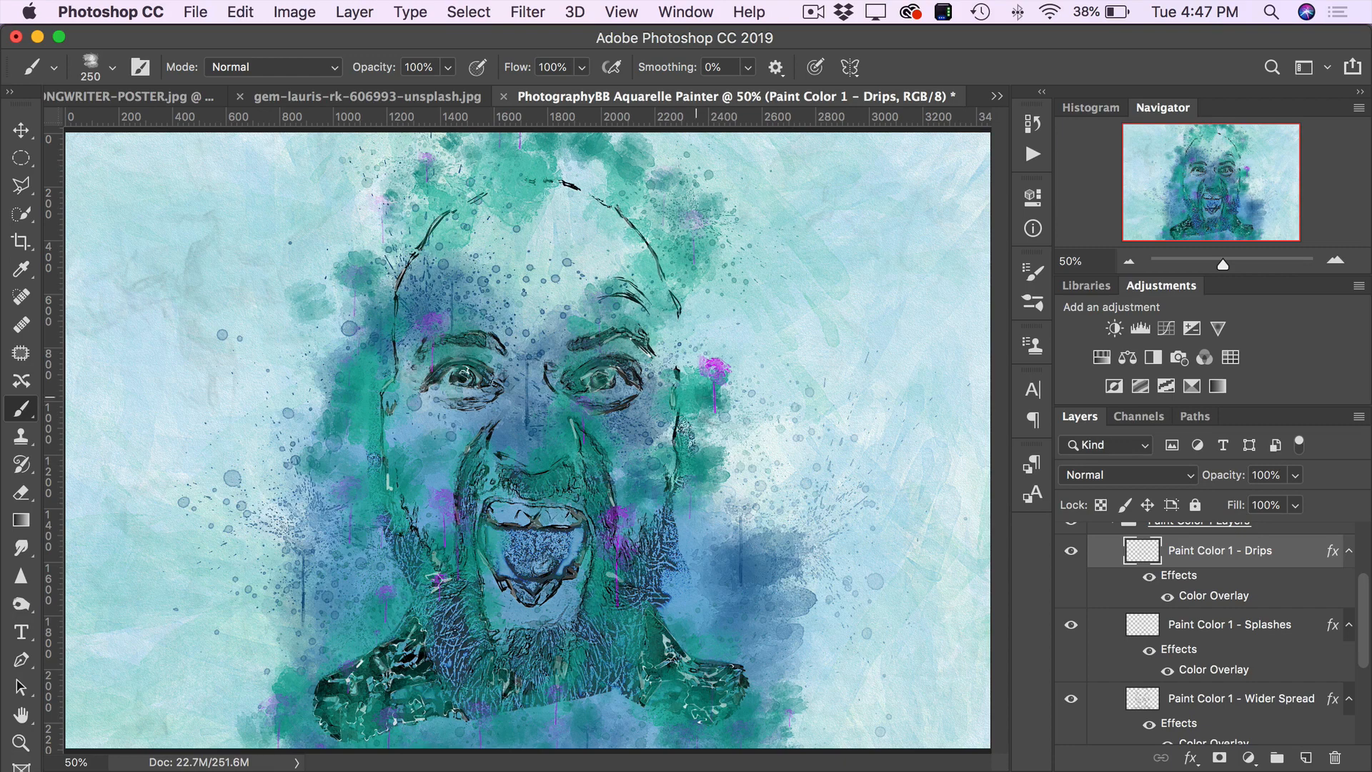
- Select the Color Fill 1 layer in the Paint 1 group and turn it on, comparing the artwork with and without it
scroll(1201, 604, "up", 1)
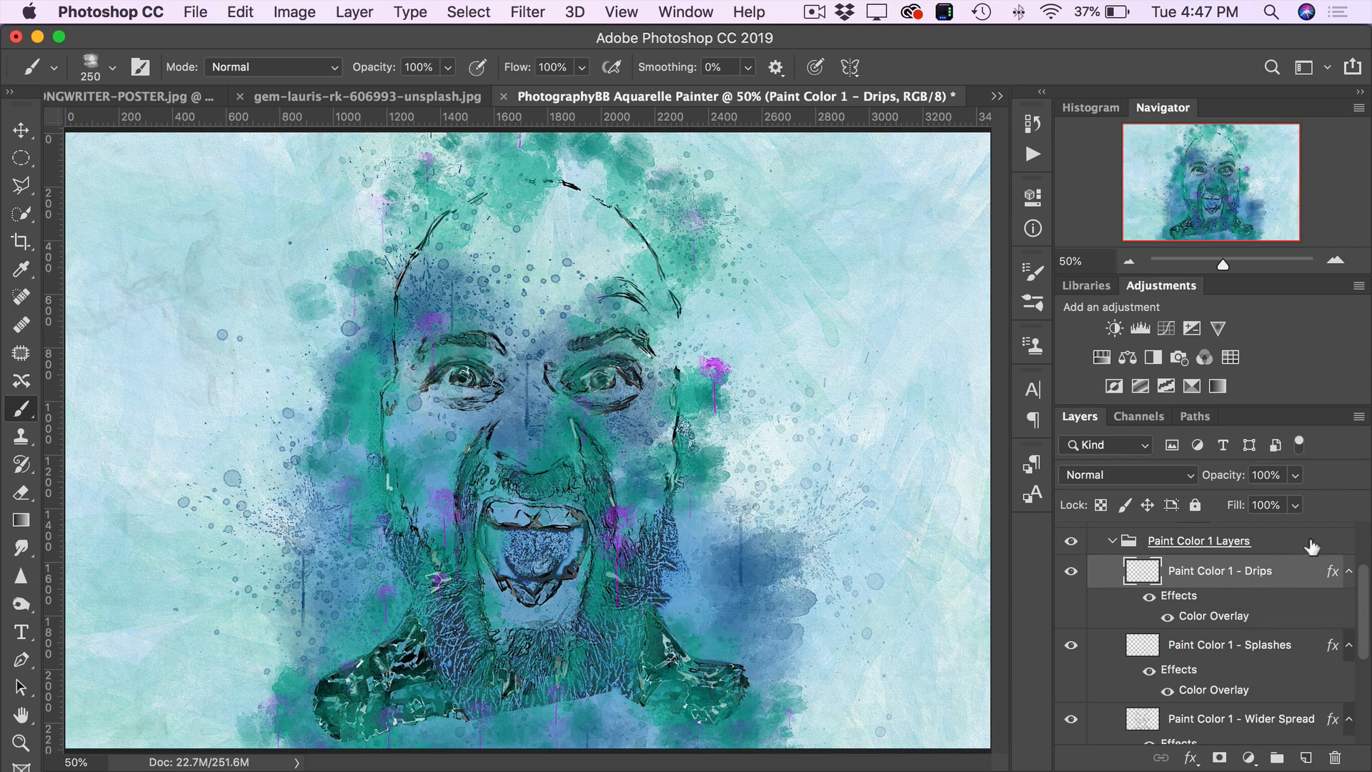
scroll(1259, 613, "up", 1)
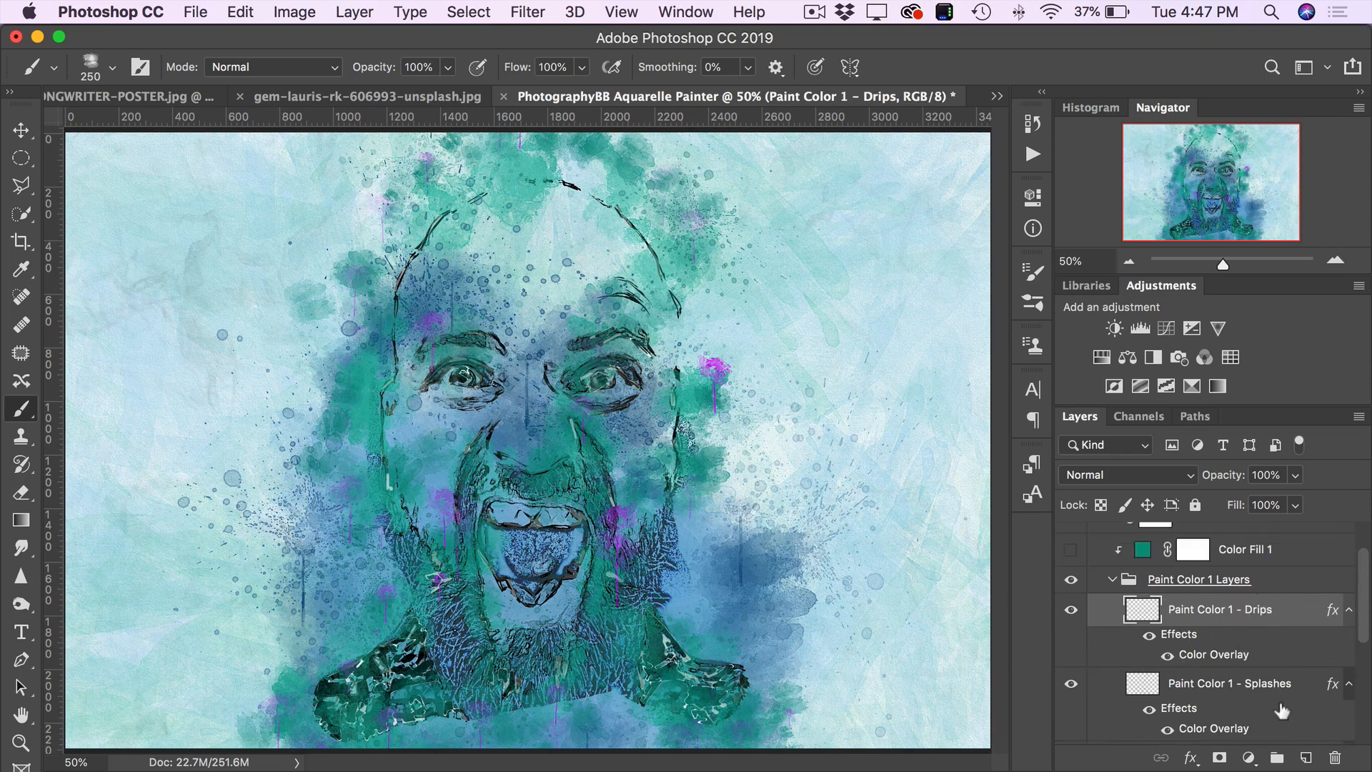
left_click(1271, 562)
scroll(1286, 561, "up", 1)
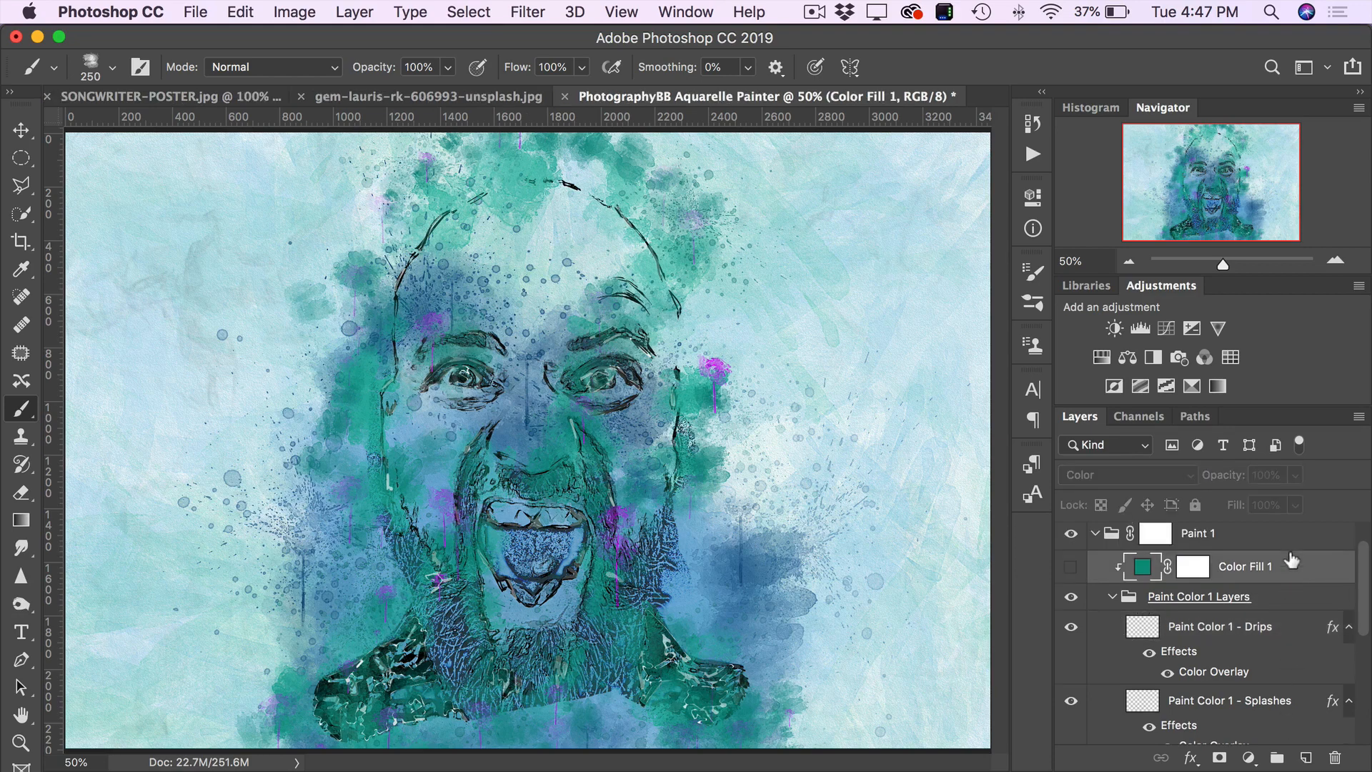
left_click(1070, 568)
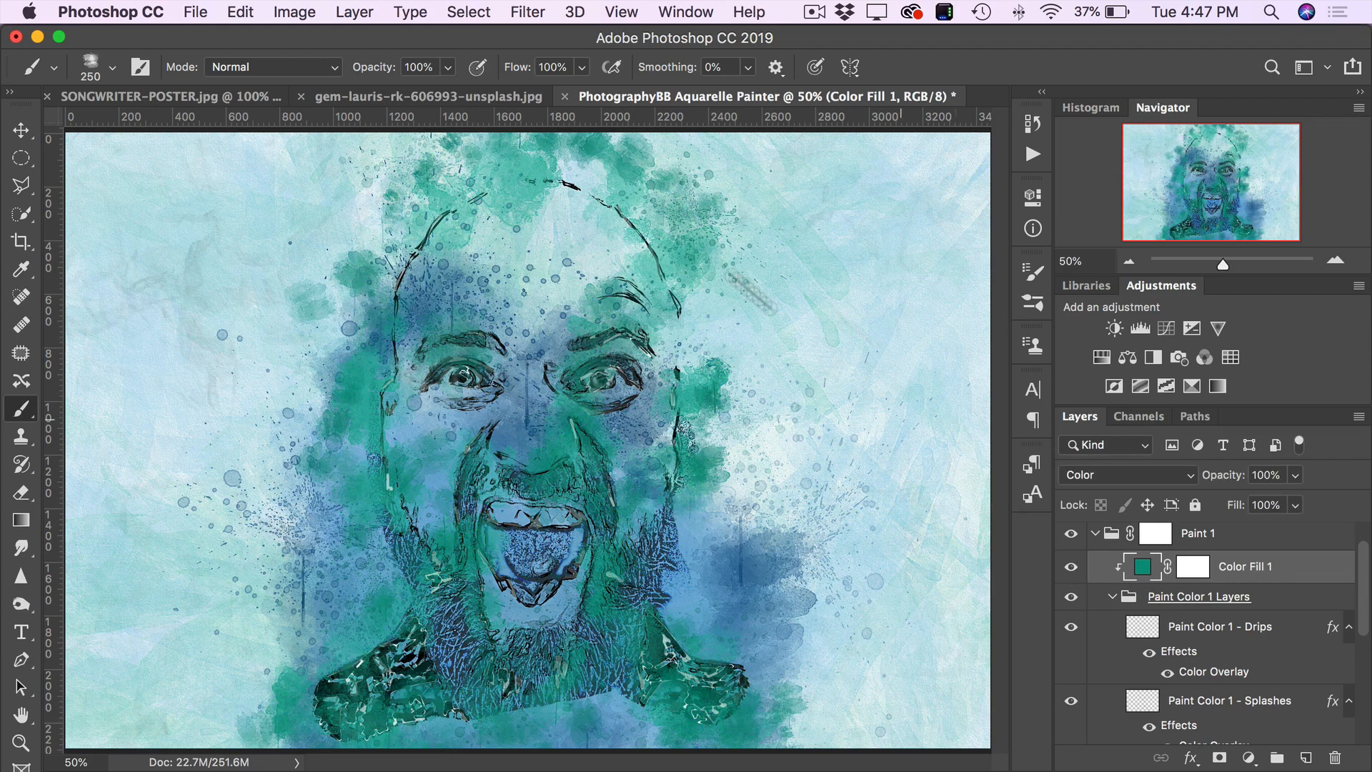
left_click(1079, 570)
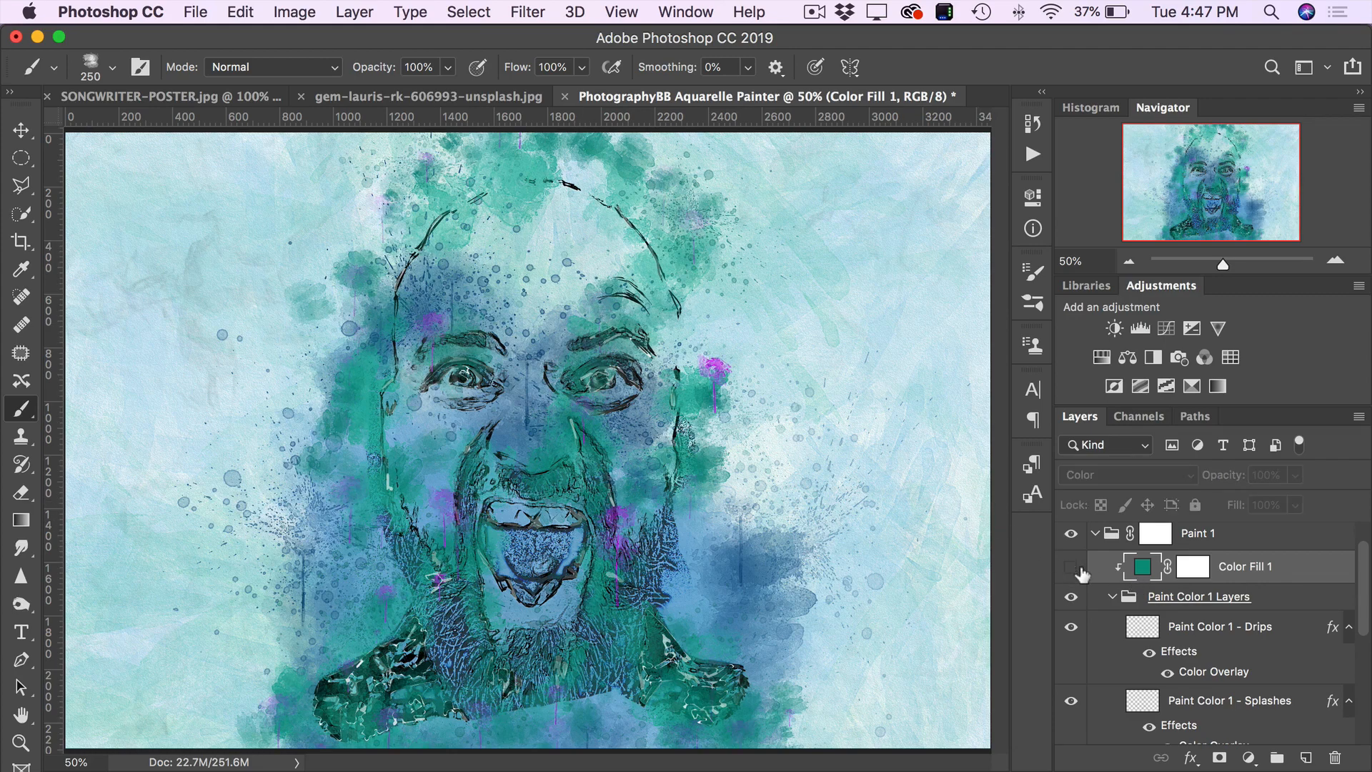
left_click(1079, 569)
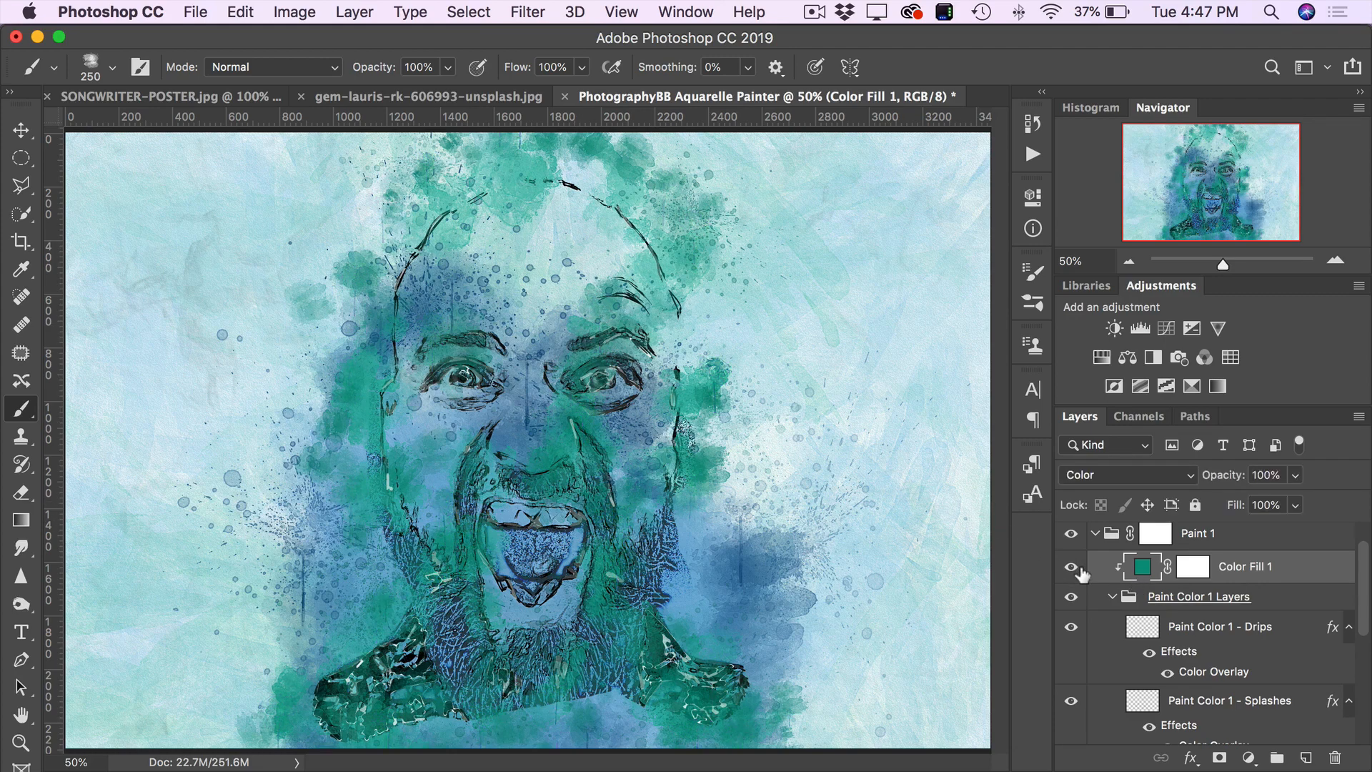
- Change the Color Fill 1 layer's solid color to the muted pink-red d27c86
double_click(1136, 568)
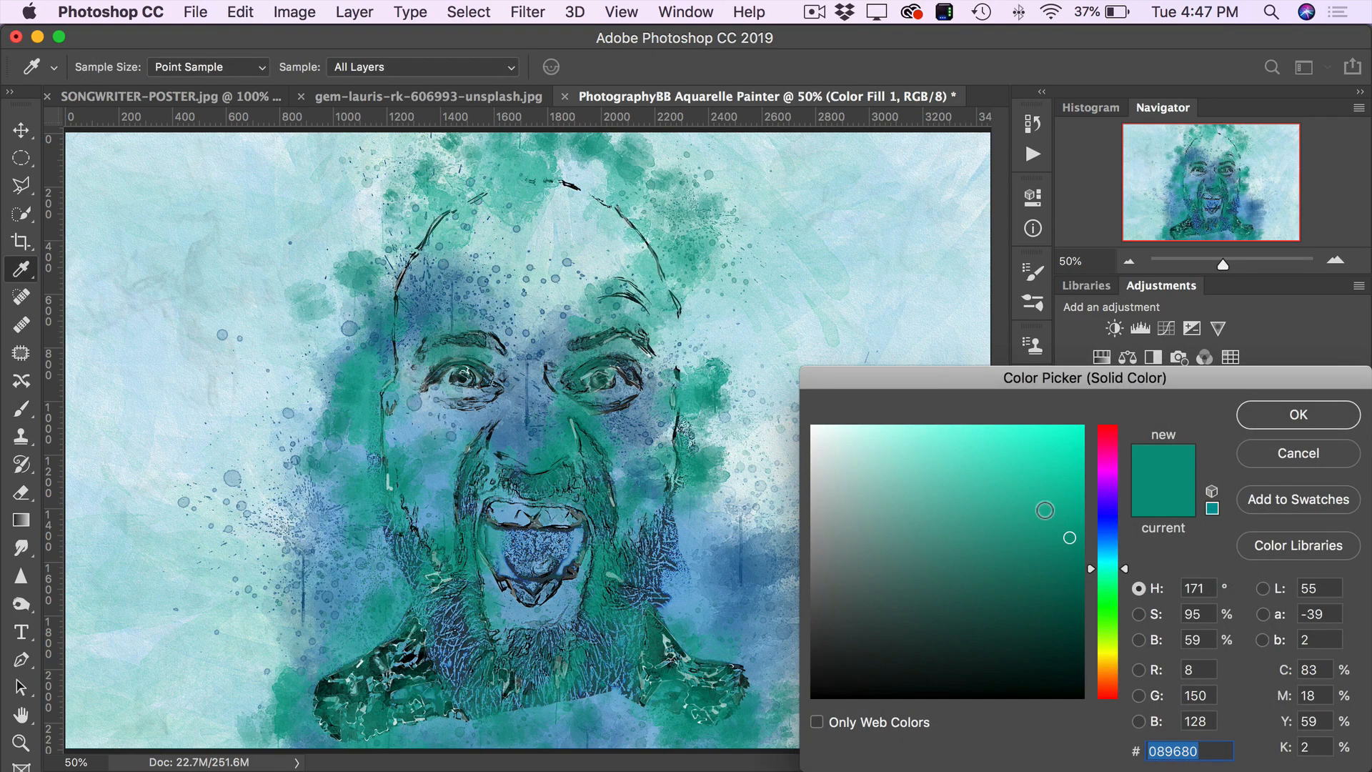
left_click_drag(1107, 574, 1112, 441)
left_click(992, 463)
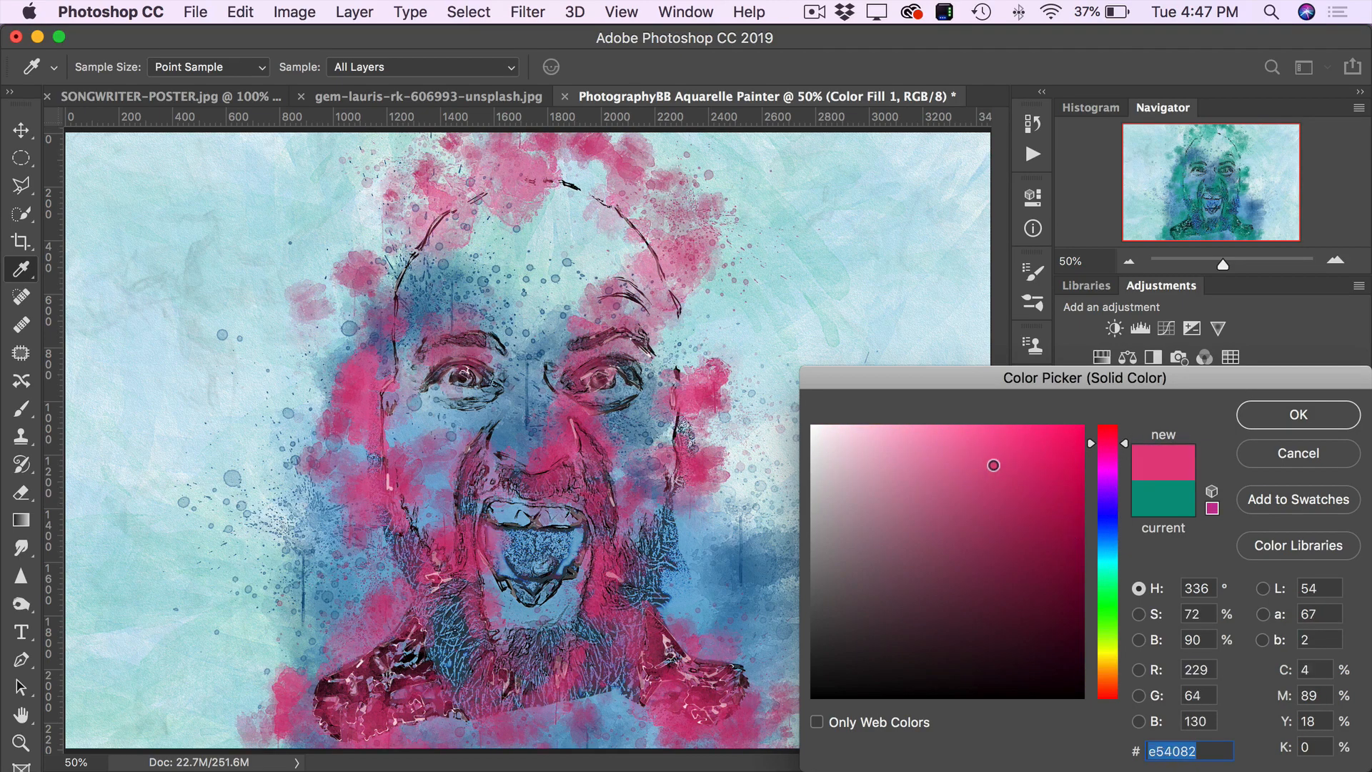
mouse_move(992, 463)
left_mouse_down()
mouse_move(973, 453)
mouse_move(989, 490)
mouse_move(969, 497)
left_mouse_up()
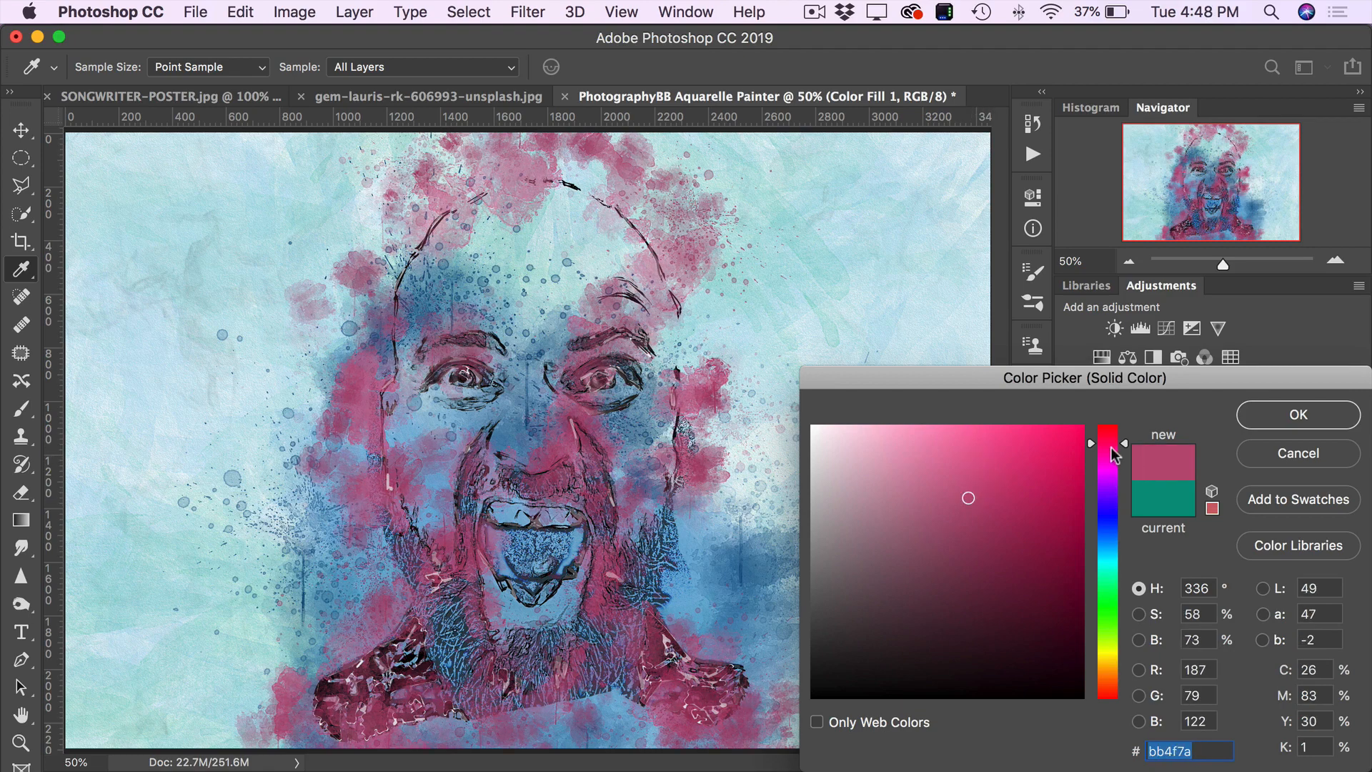
left_click_drag(1111, 449, 1109, 430)
mouse_move(944, 463)
left_mouse_down()
mouse_move(948, 499)
mouse_move(941, 478)
left_mouse_up()
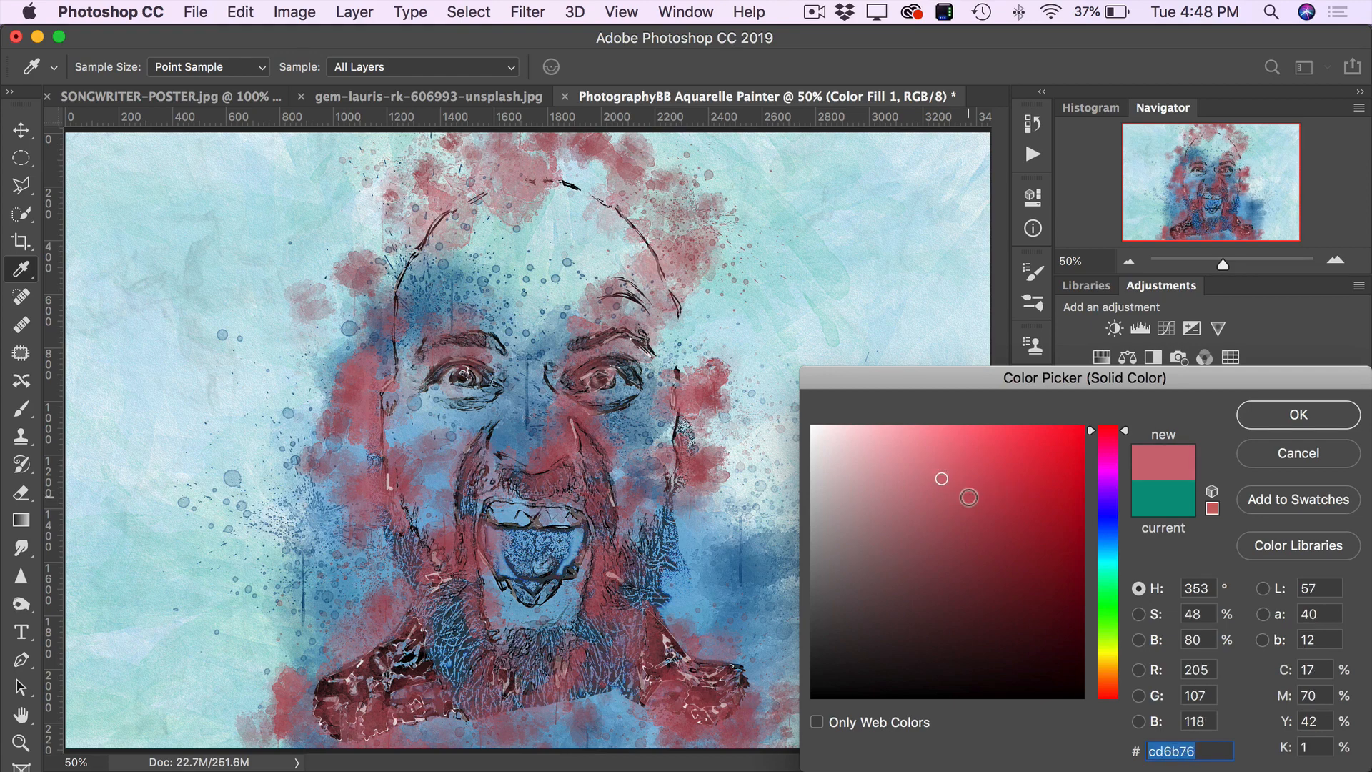
mouse_move(969, 497)
left_mouse_down()
mouse_move(938, 510)
mouse_move(936, 444)
mouse_move(922, 448)
left_mouse_up()
left_click(924, 472)
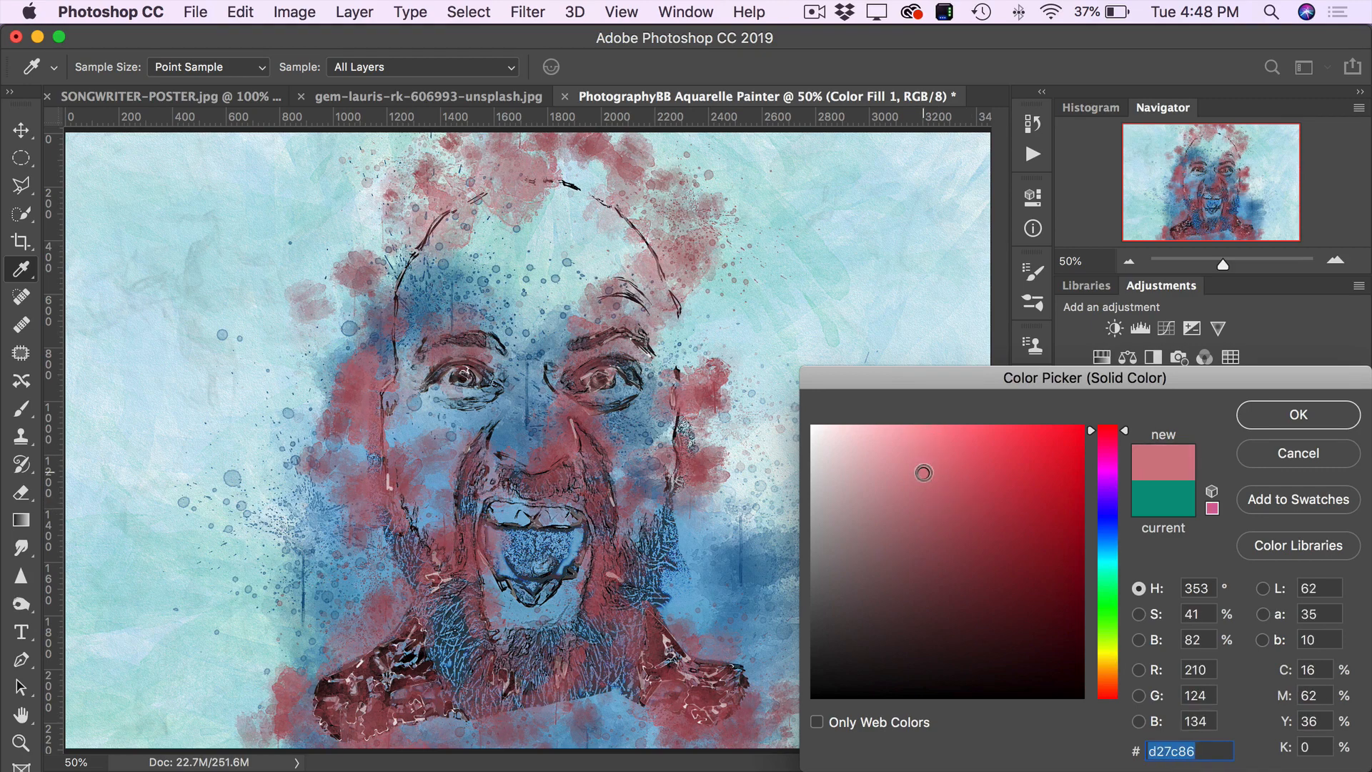
left_click(1287, 413)
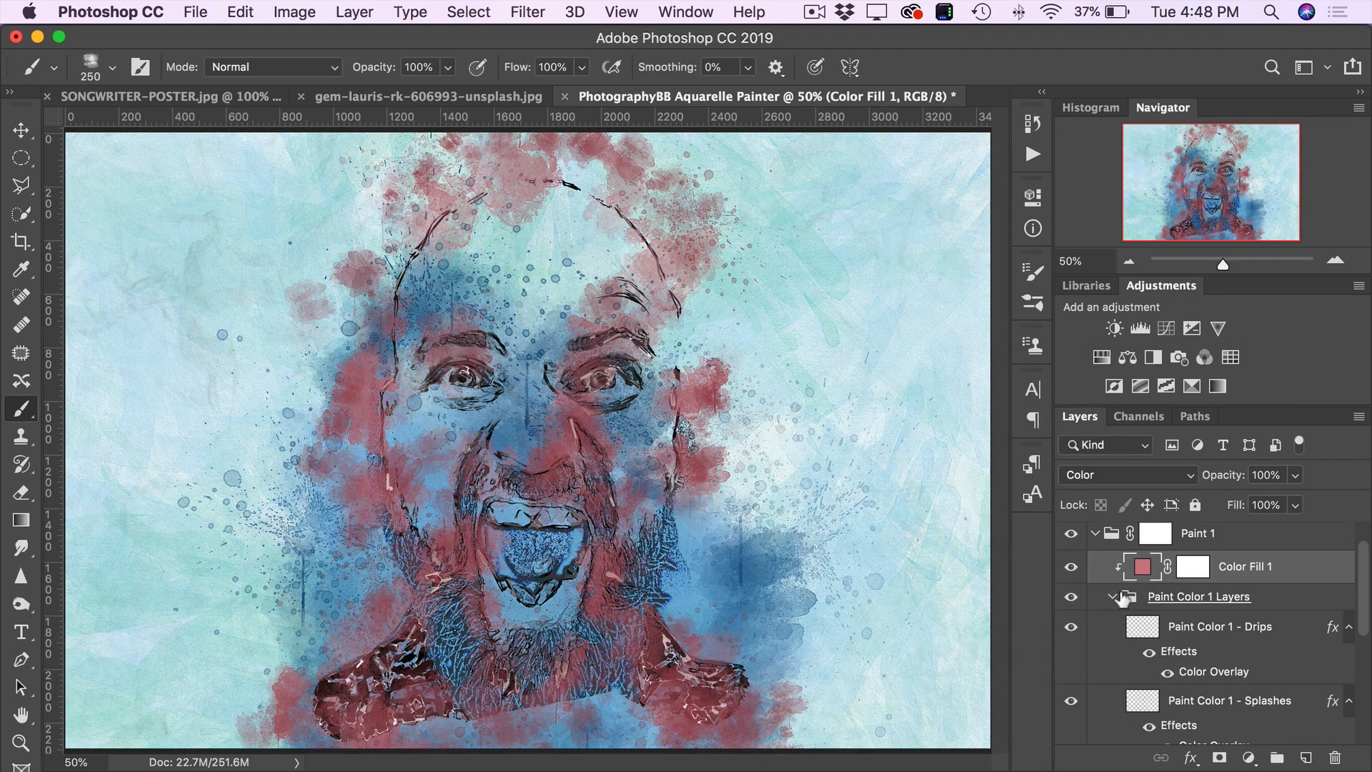
- Toggle the visibility of the Color Fill 1 layer to compare the pink-red paint with the original layer colors
left_click(1071, 568)
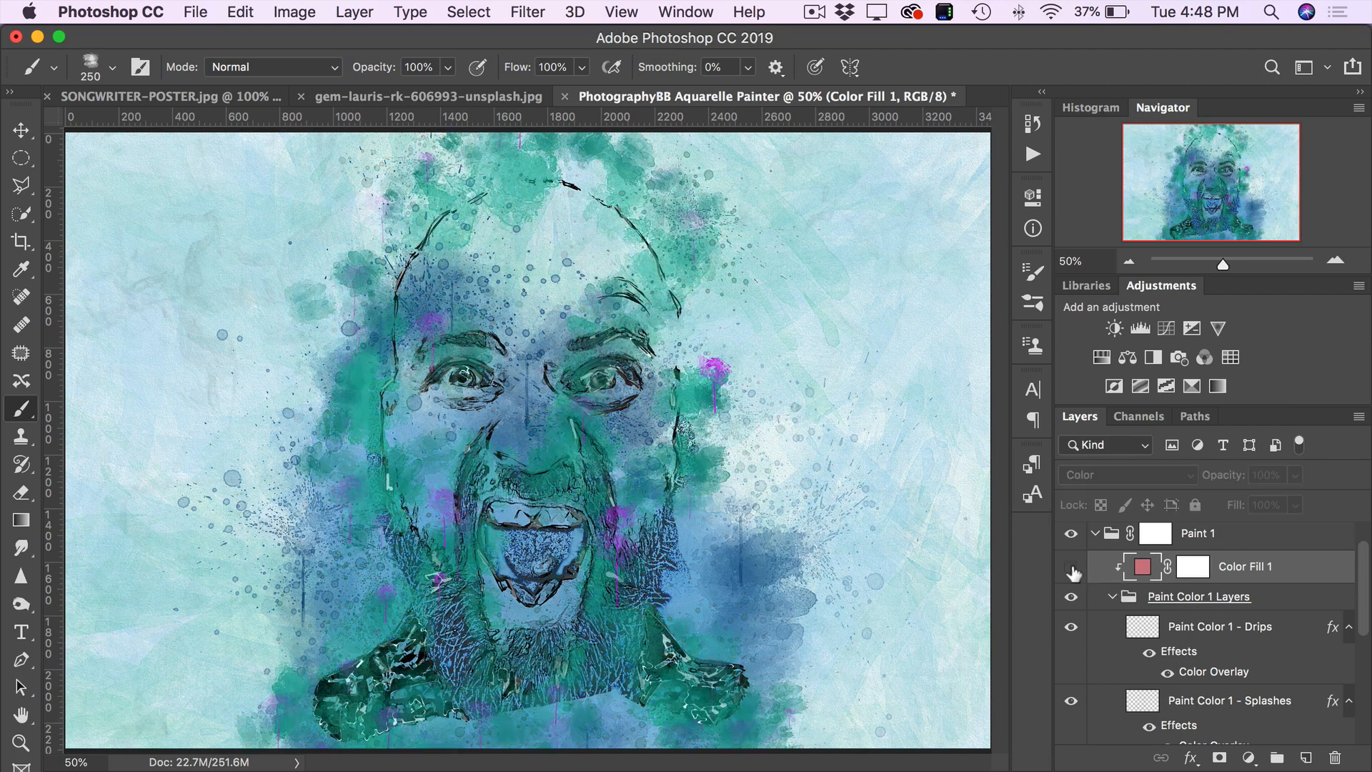
left_click(1071, 567)
left_click(1071, 568)
left_click(1071, 567)
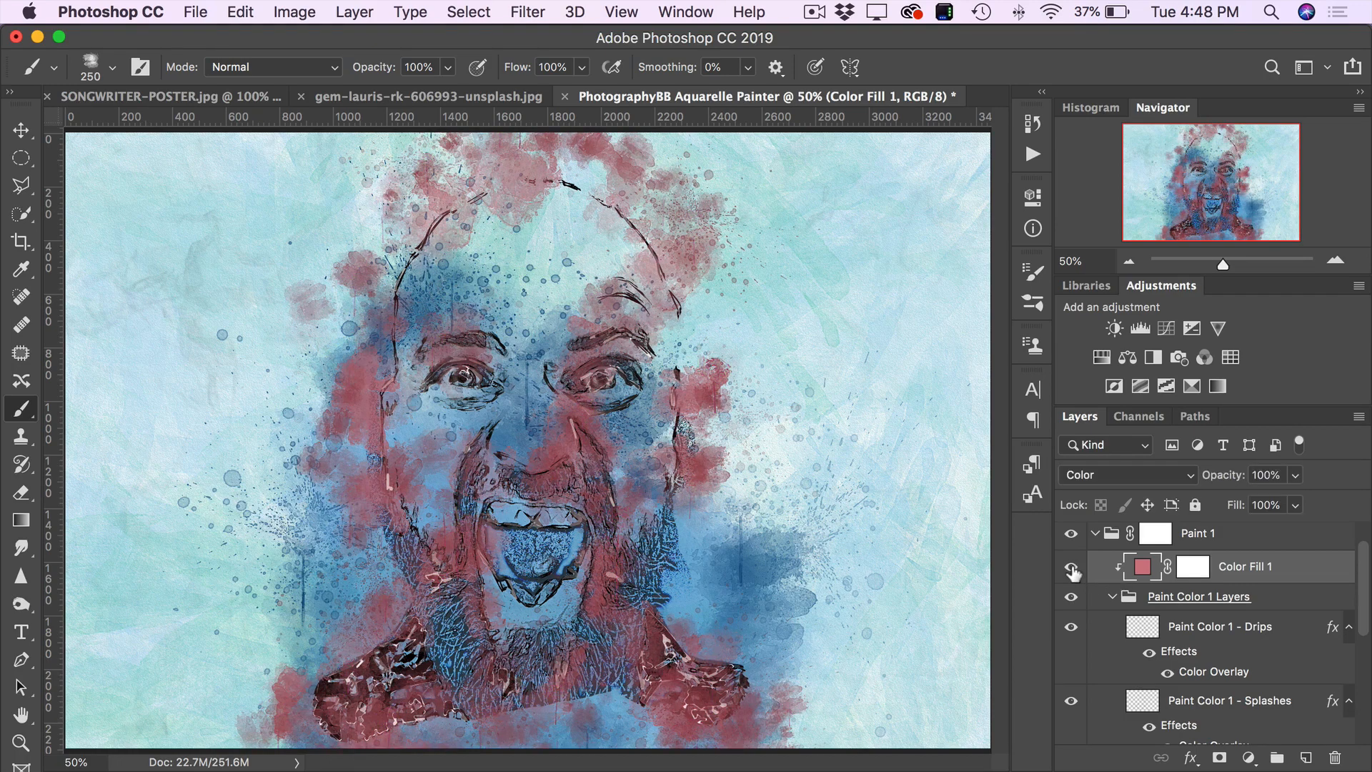
- Collapse the Paint 1 group, expand the Sketch Lines group and select its Sketch Lines - Wiggle layer
left_click(1096, 536)
left_click(1183, 612)
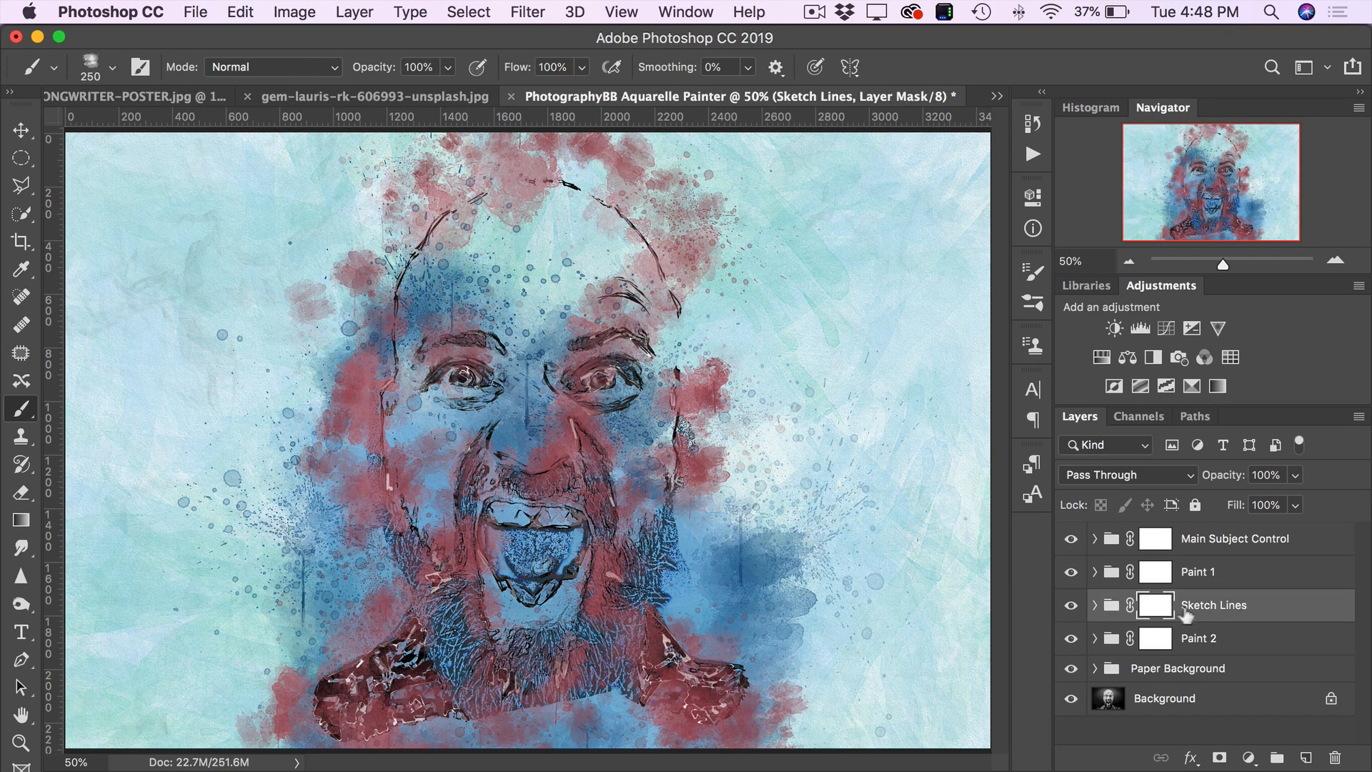
left_click(1094, 605)
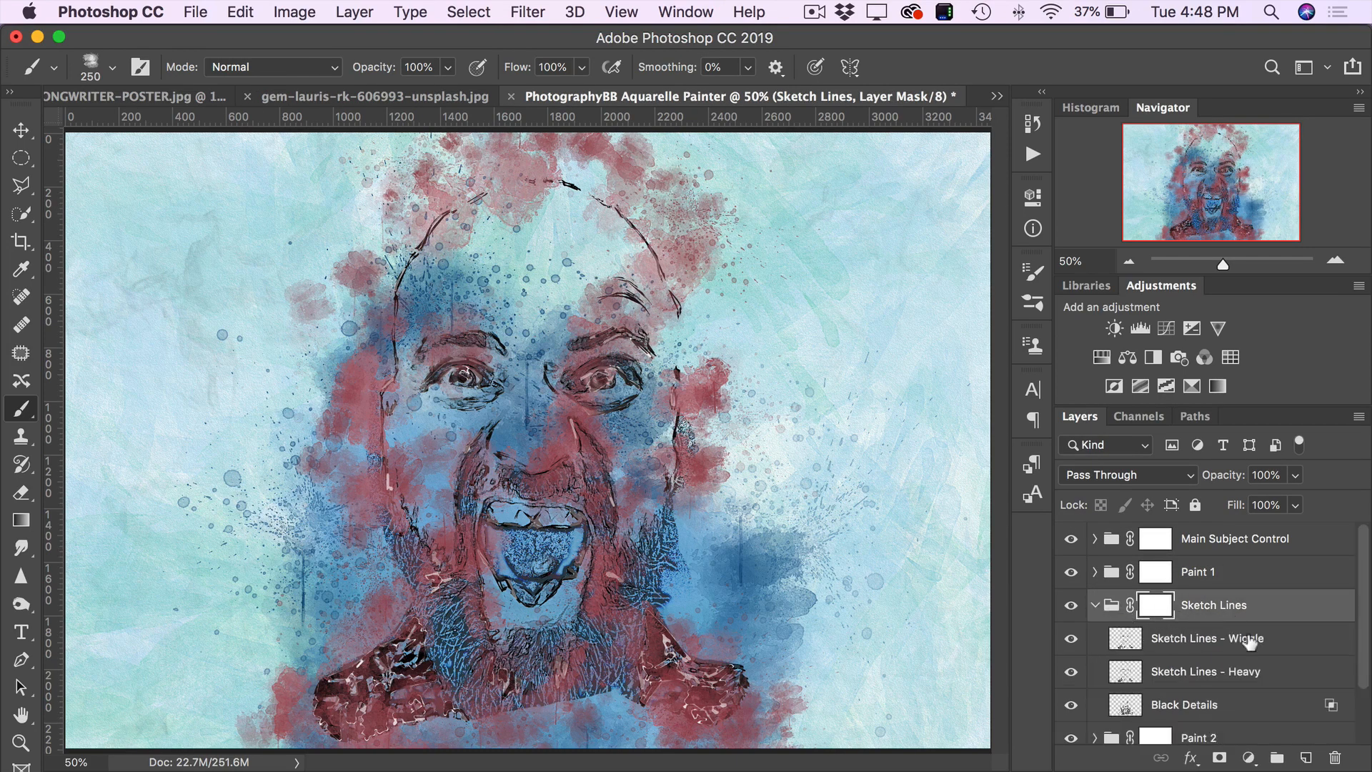
scroll(1249, 641, "down", 2)
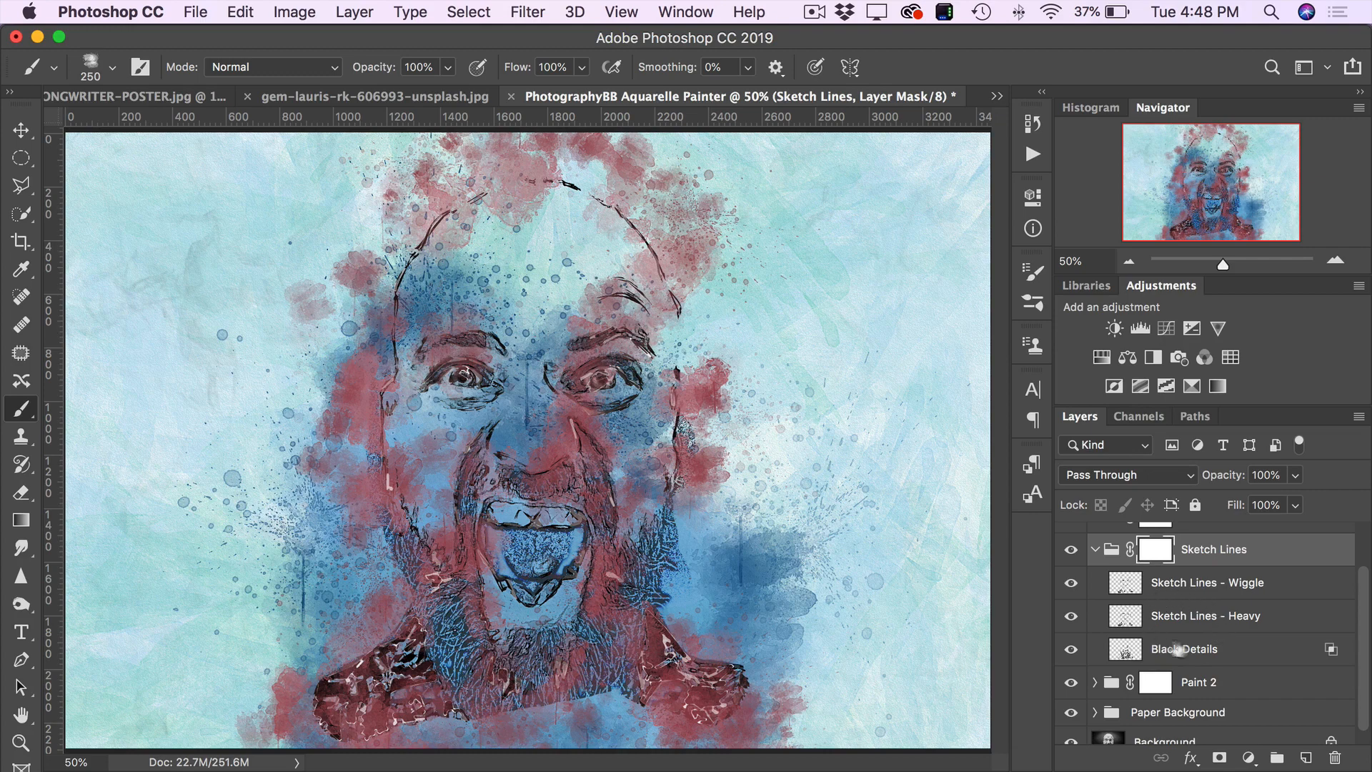
left_click(1189, 593)
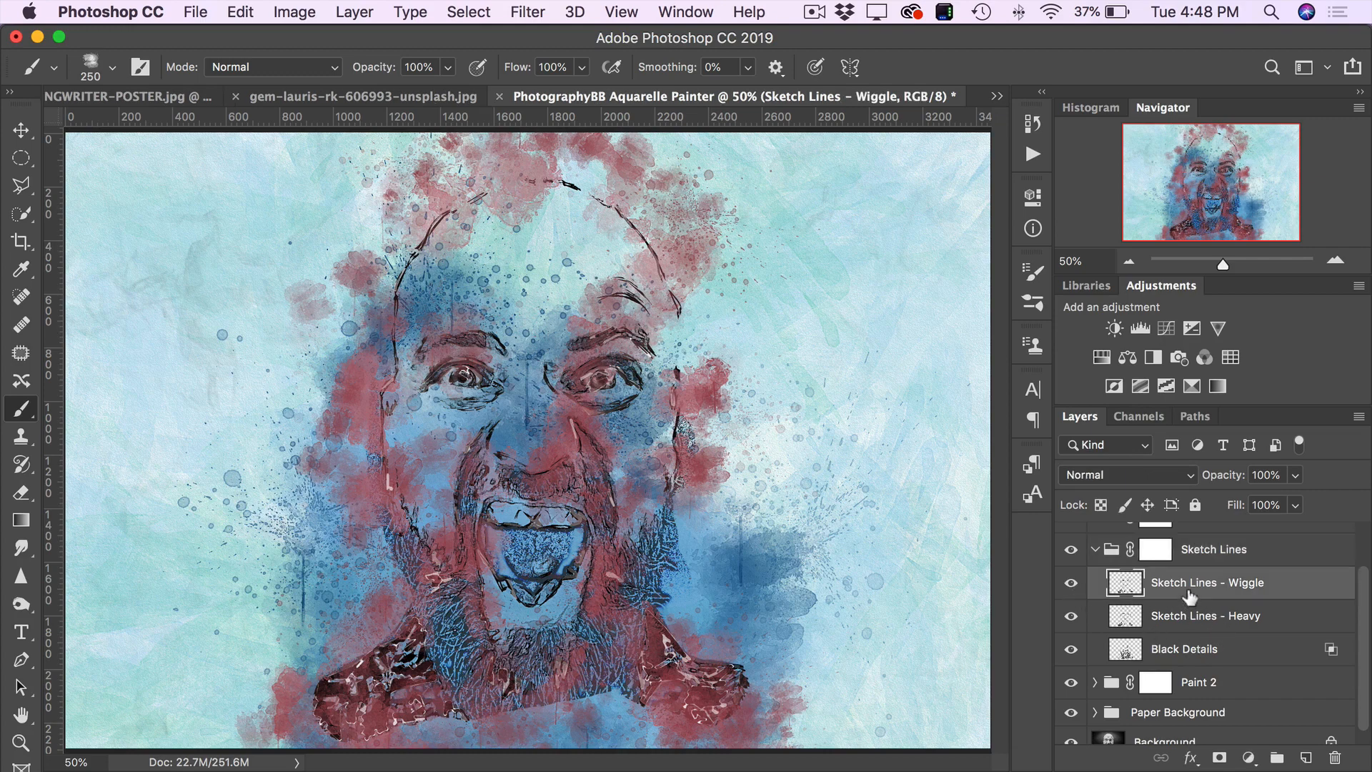
- Toggle the Sketch Lines - Wiggle, Sketch Lines - Heavy and Black Details layers off and on to compare their line work
left_click(1071, 585)
left_click(1071, 585)
left_click(1071, 585)
left_click(1072, 586)
left_click(1071, 617)
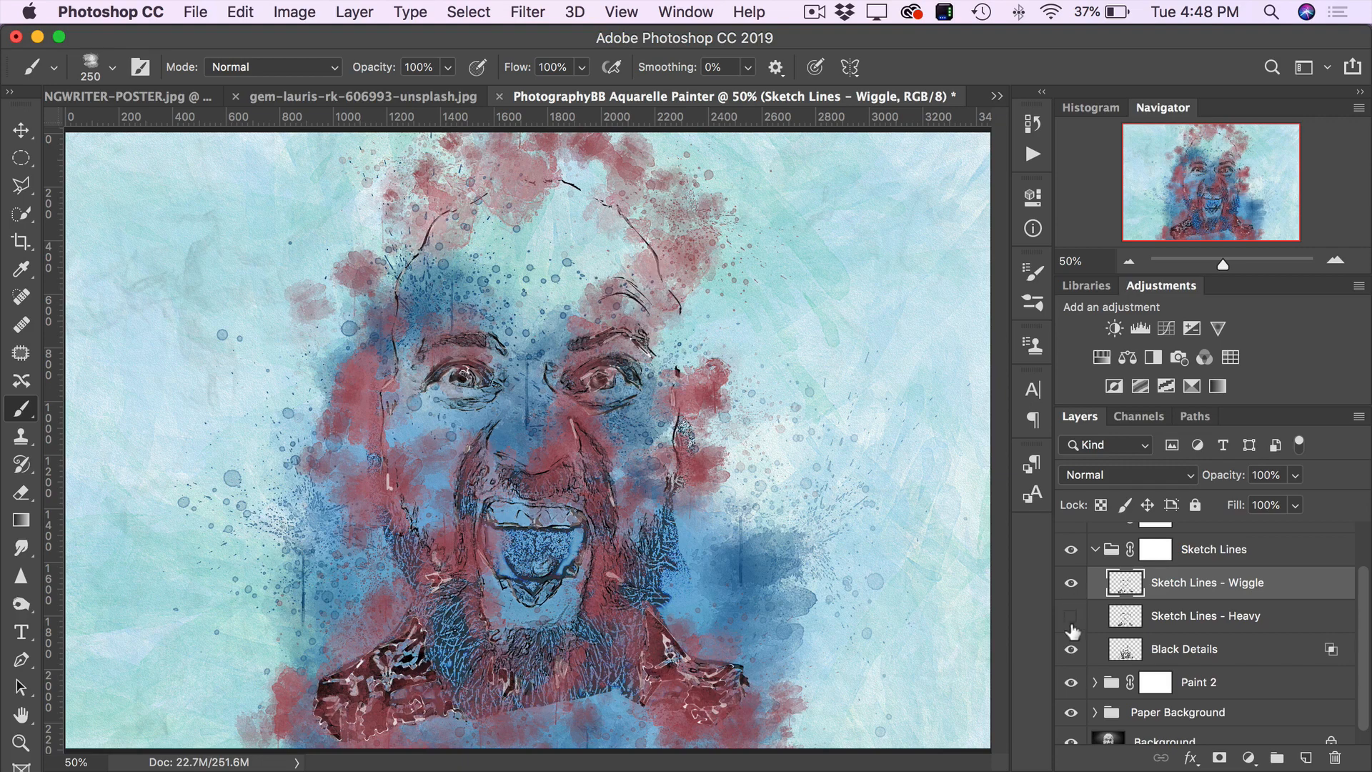
left_click(1071, 650)
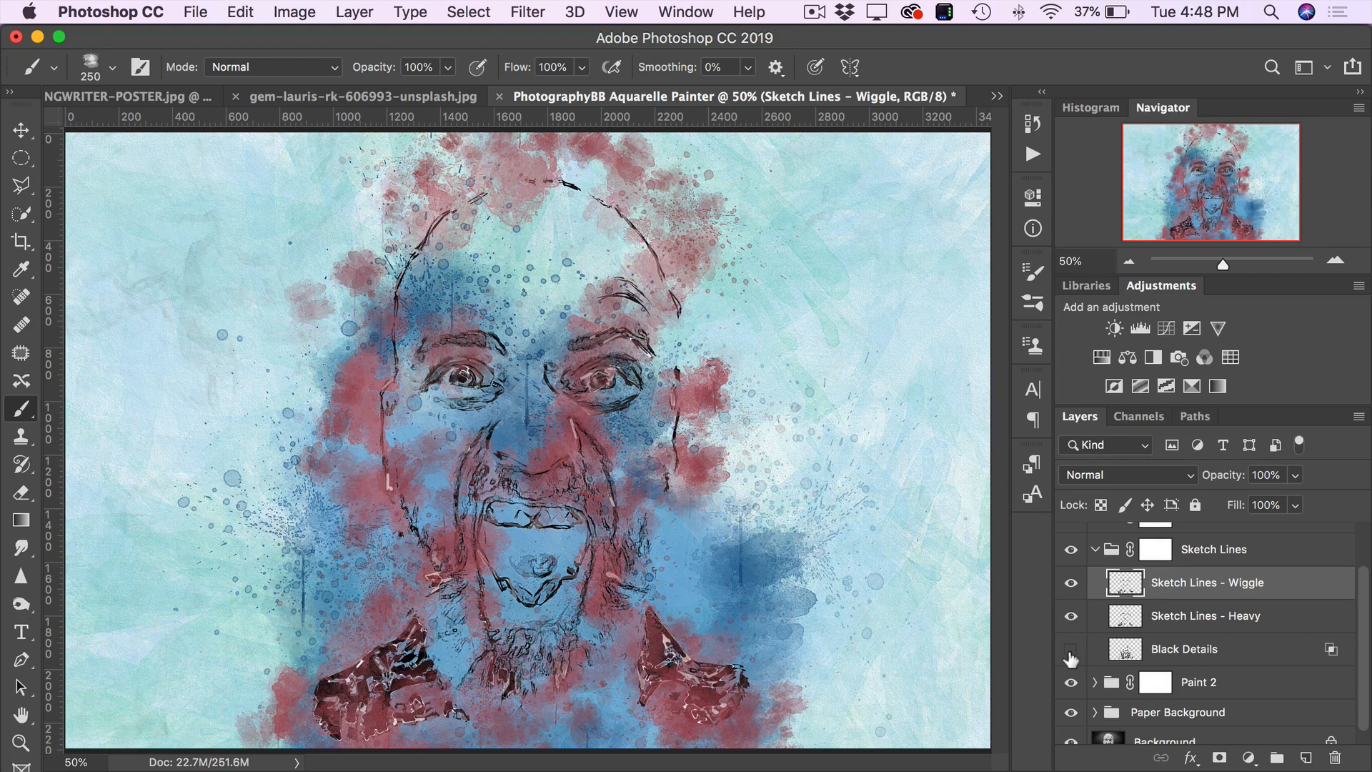
left_click(1071, 650)
left_click(1071, 650)
left_click(1071, 650)
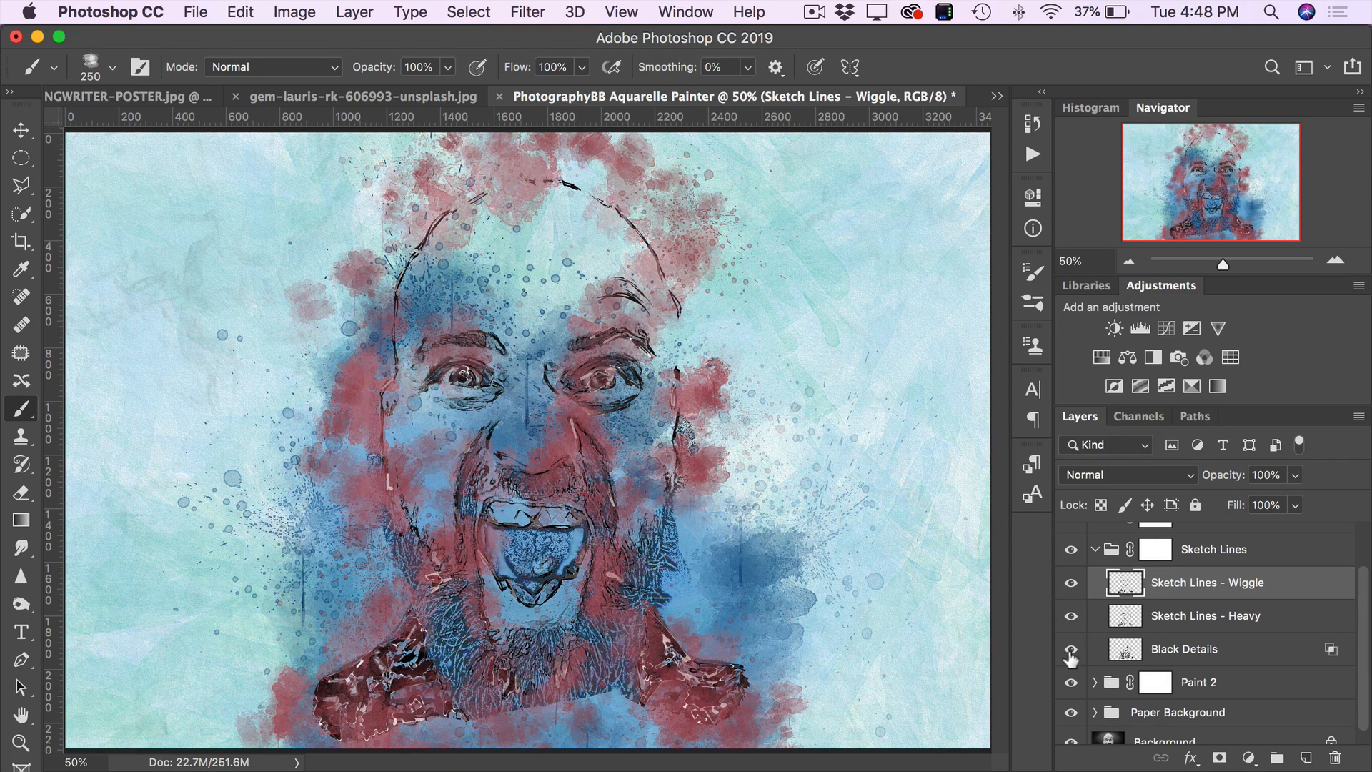
- Select the Black Details layer, return to Sketch Lines - Wiggle and compare the artwork with that layer off and on
left_click(1219, 659)
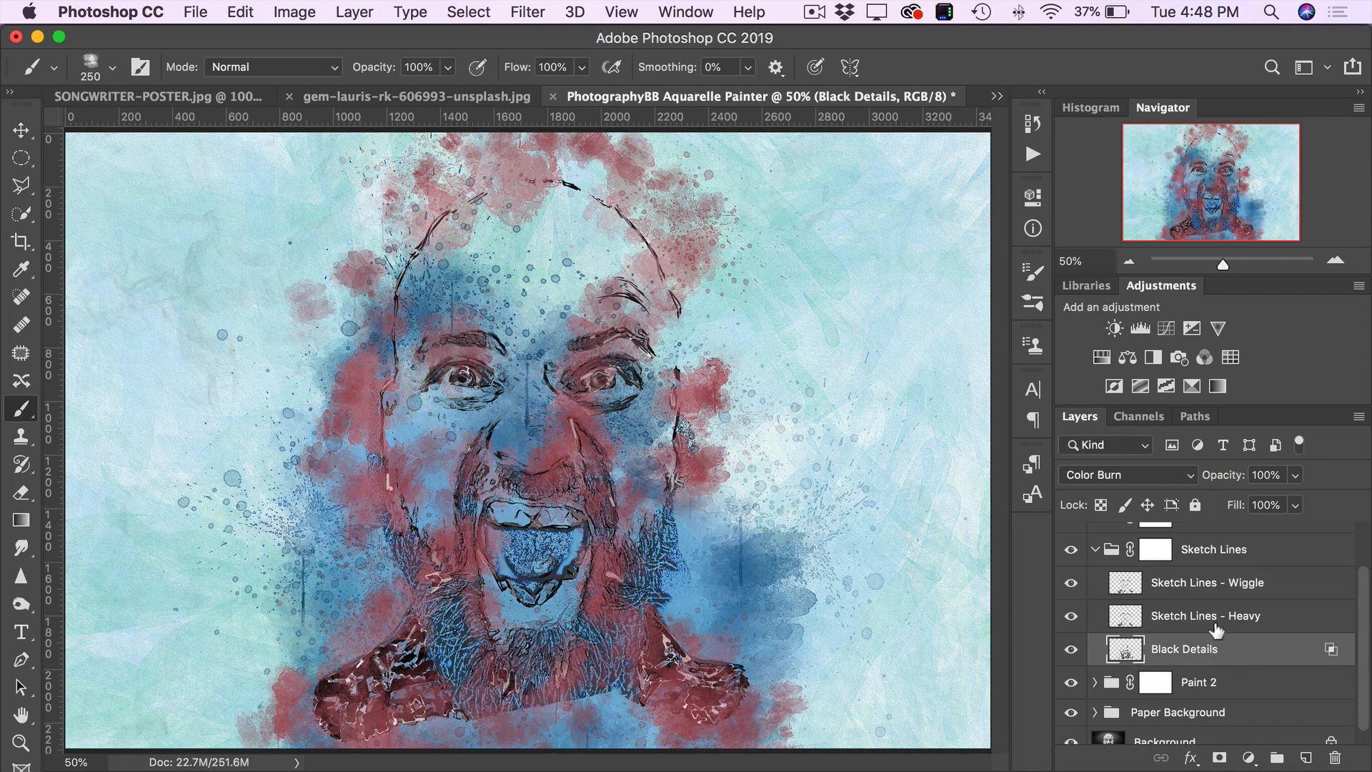
left_click(1170, 587)
left_click(1071, 583)
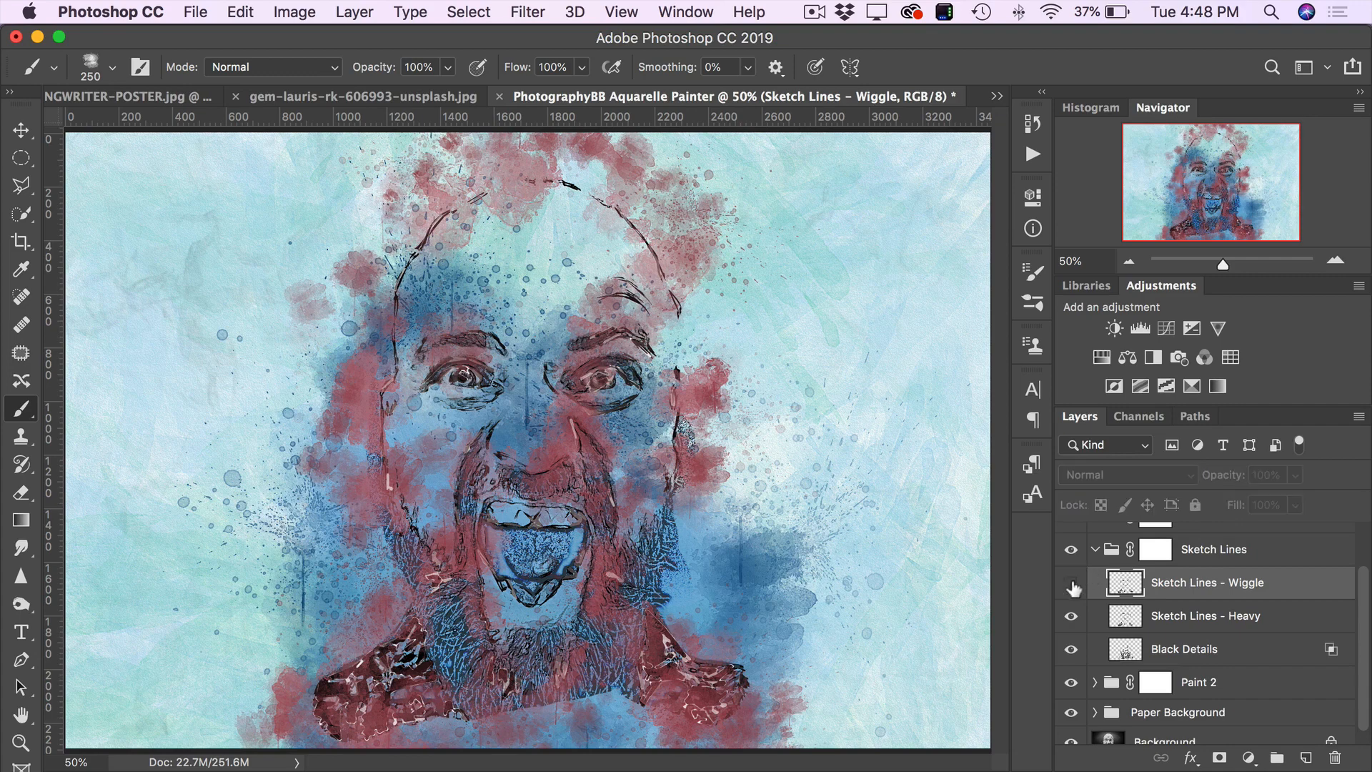
left_click(1071, 583)
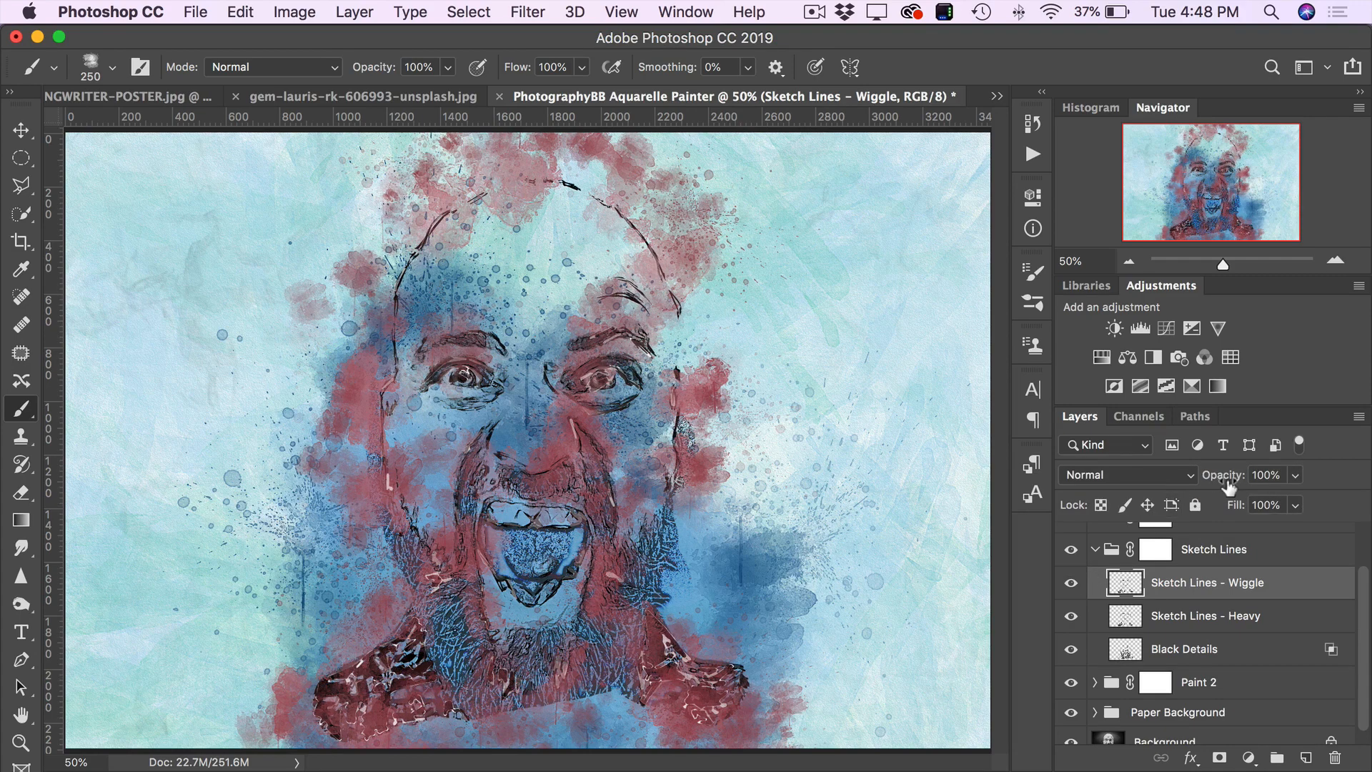
mouse_move(1229, 487)
left_mouse_down()
mouse_move(1198, 486)
mouse_move(1246, 485)
left_mouse_up()
- Collapse the Sketch Lines group, expand the Paint 2 group and toggle its visibility to see its contribution
left_click(1095, 551)
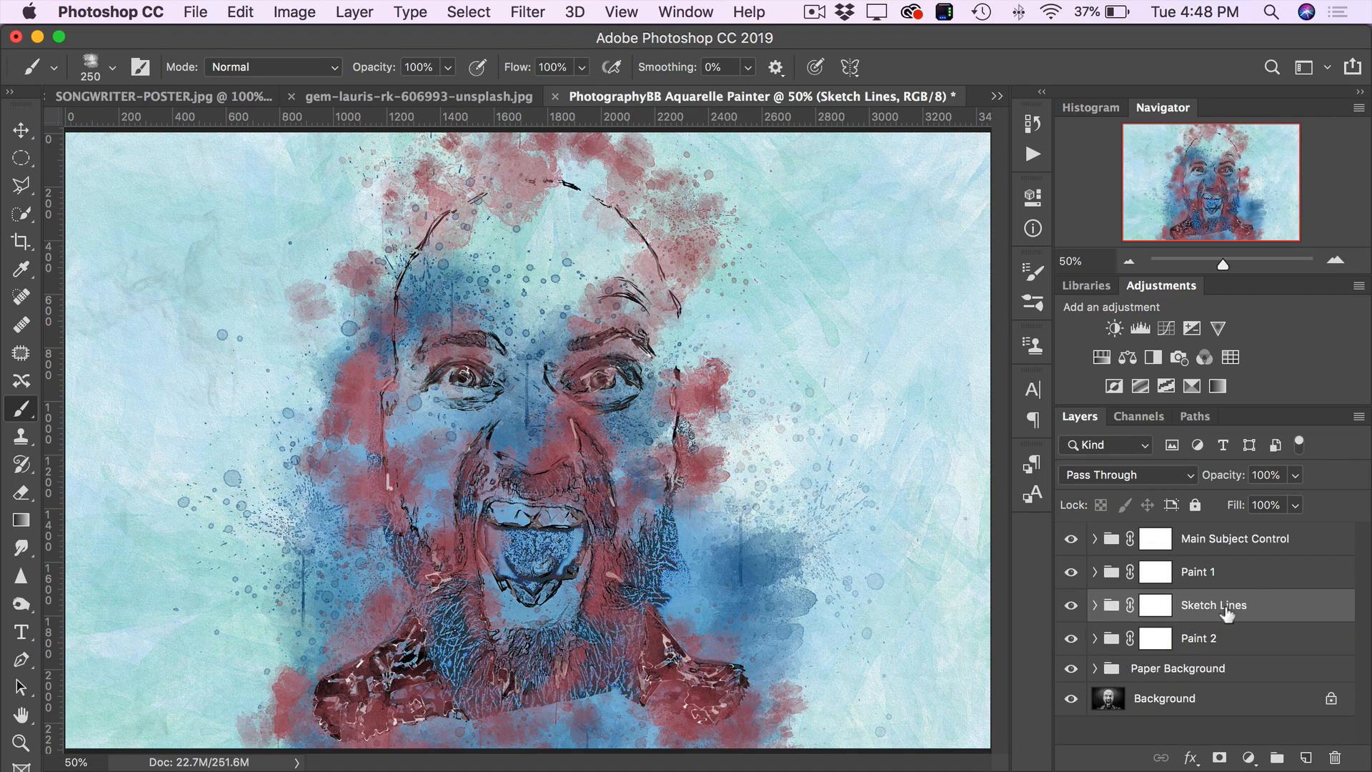
left_click(1256, 648)
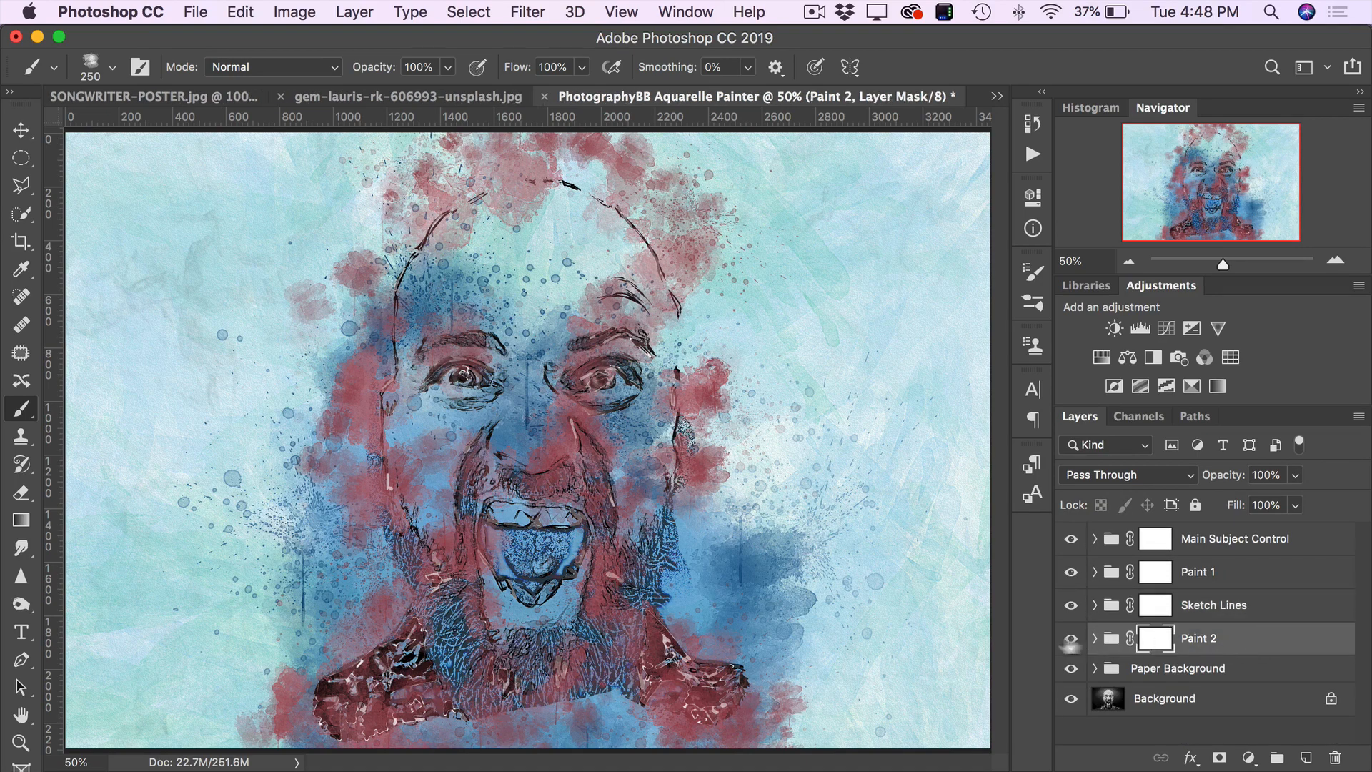
left_click(1094, 638)
scroll(1098, 645, "down", 1)
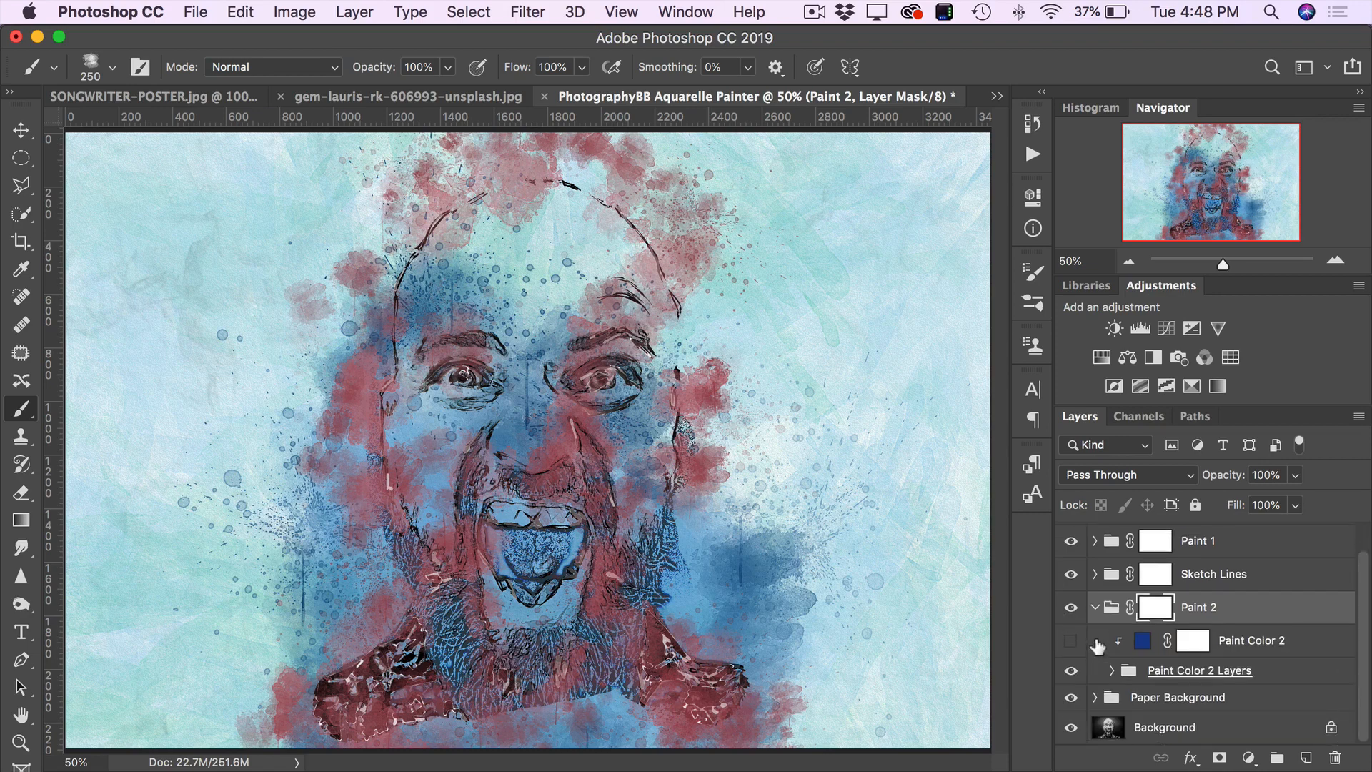
left_click(1071, 606)
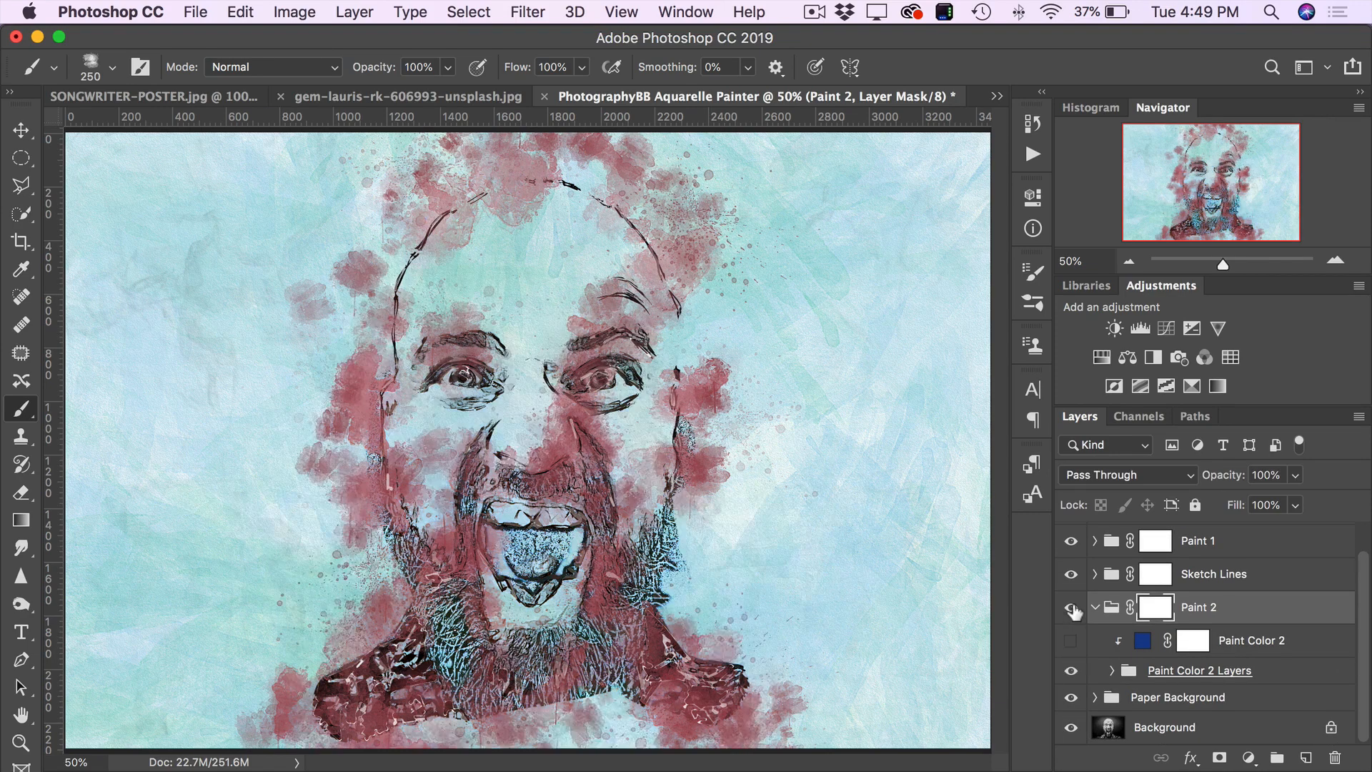
left_click(1070, 607)
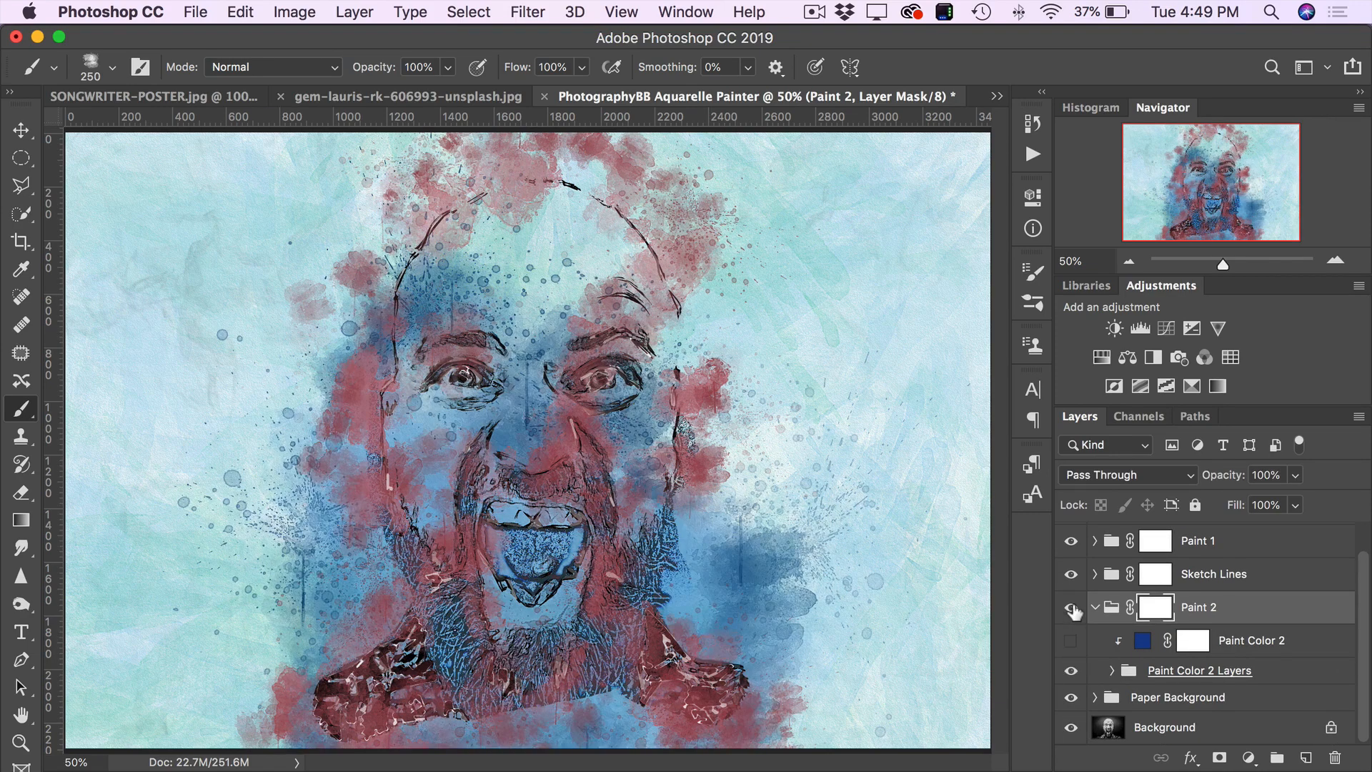
- Expand the Paint Color 2 Layers group and examine the layer effects on its Drips, Splashes and Outline layers
left_click(1111, 673)
scroll(1186, 686, "down", 2)
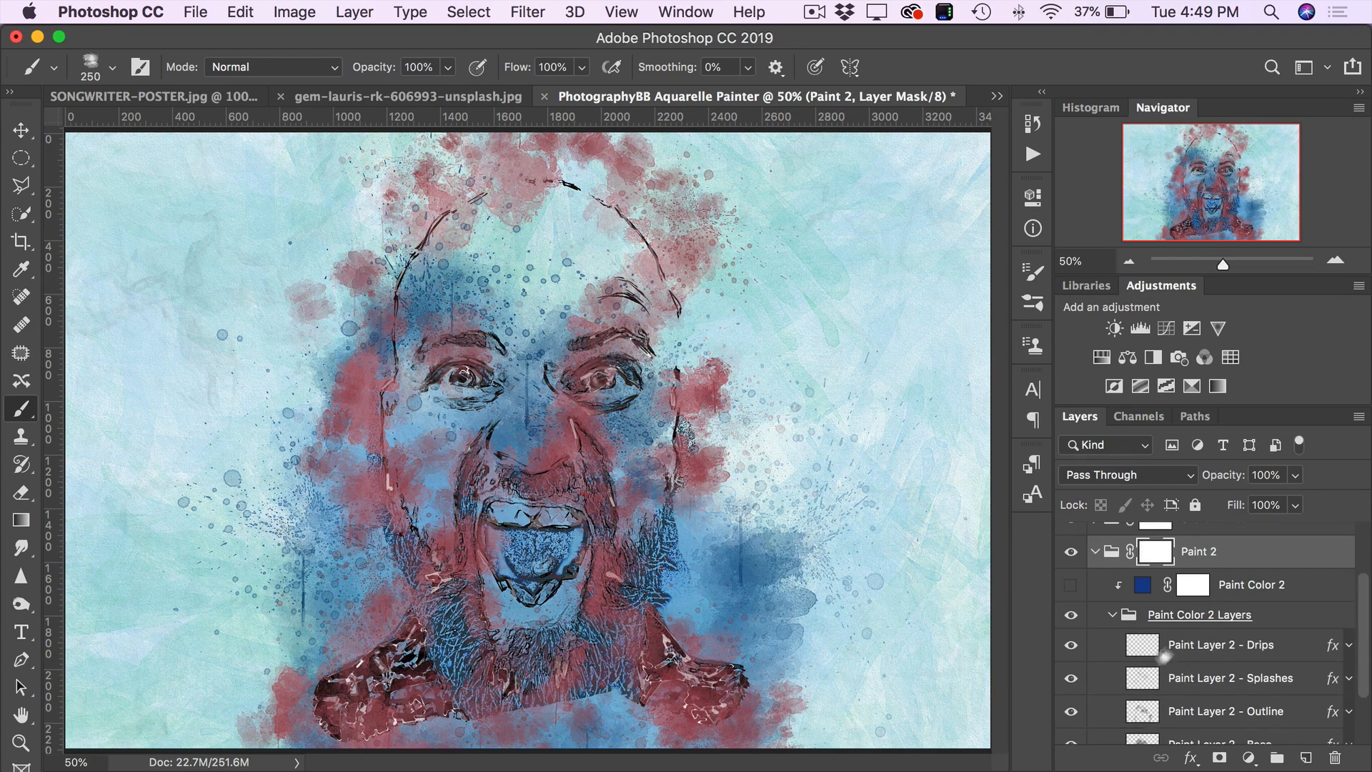
scroll(1217, 685, "down", 1)
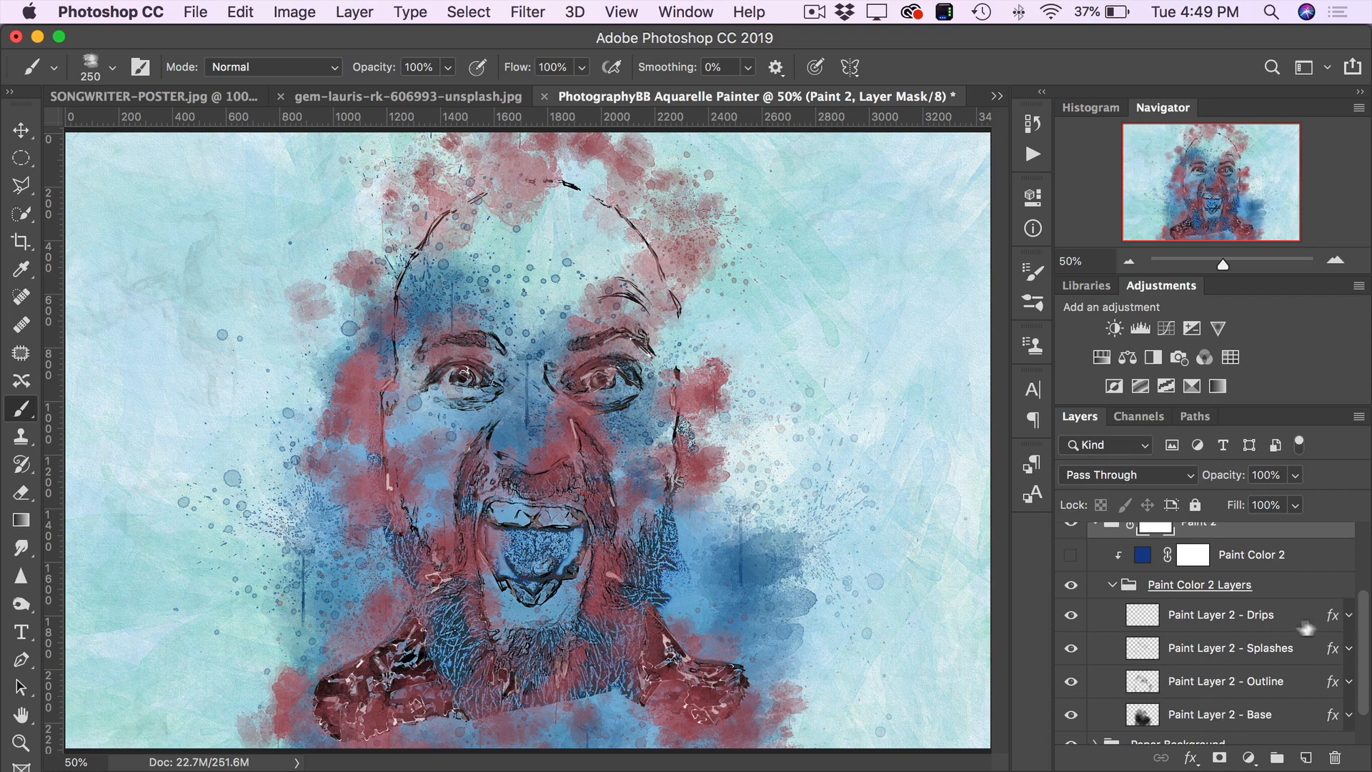
left_click(1349, 616)
left_click(1349, 689)
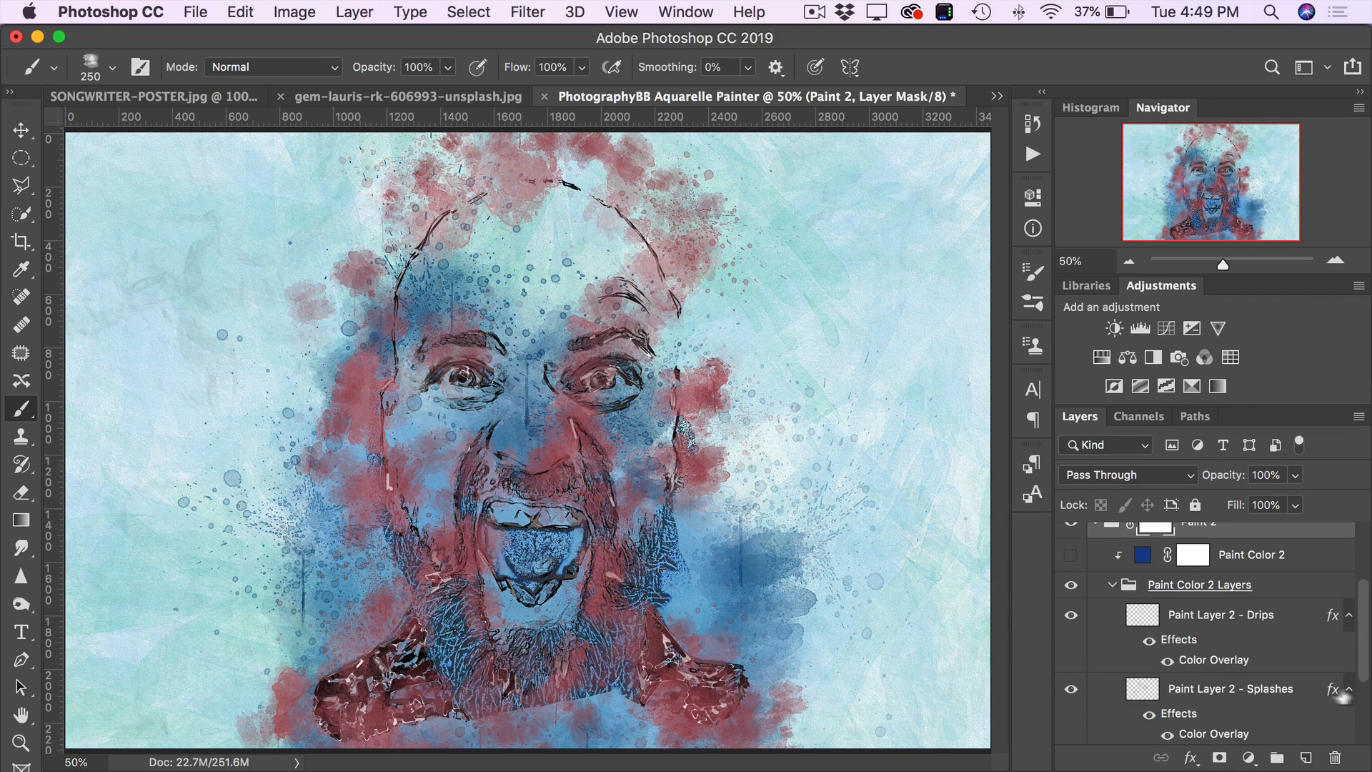
scroll(1347, 696, "down", 3)
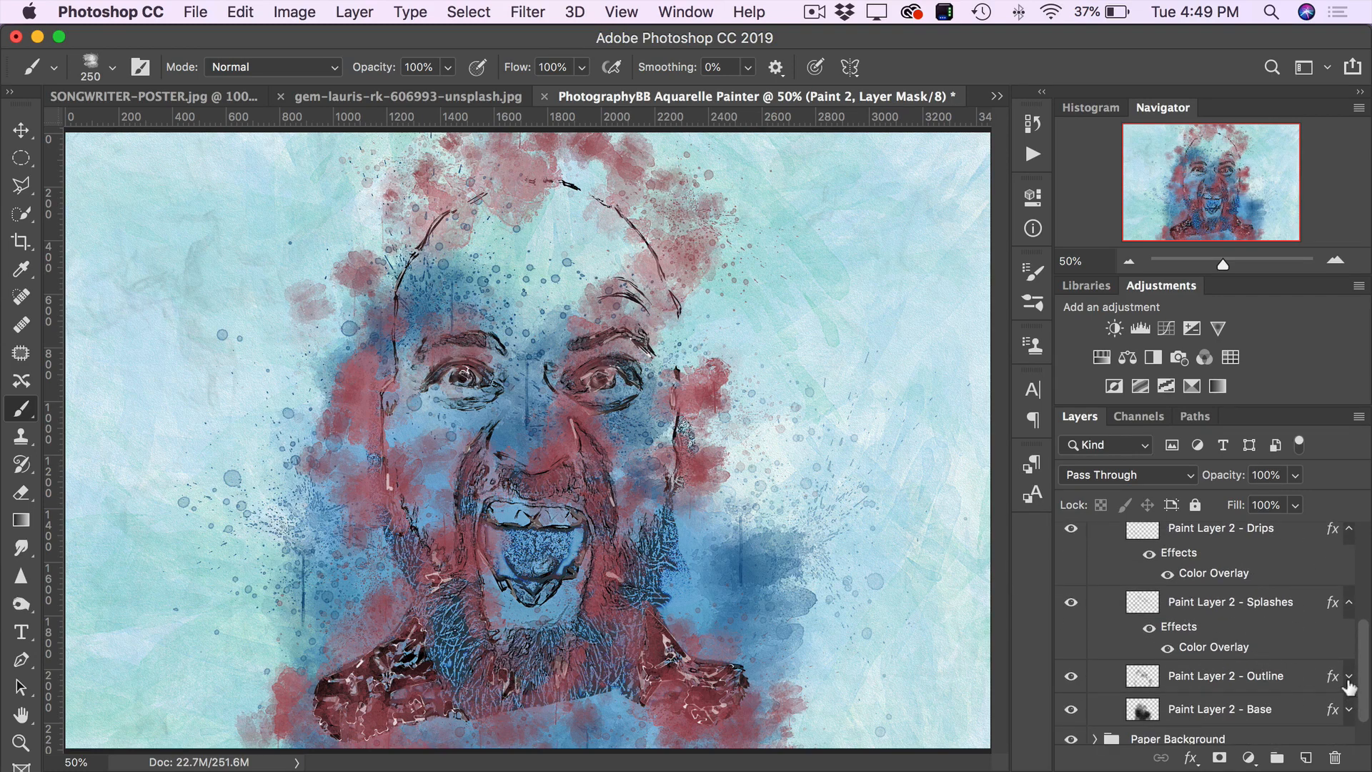
left_click(1349, 676)
scroll(1243, 686, "up", 3)
scroll(1232, 672, "up", 1)
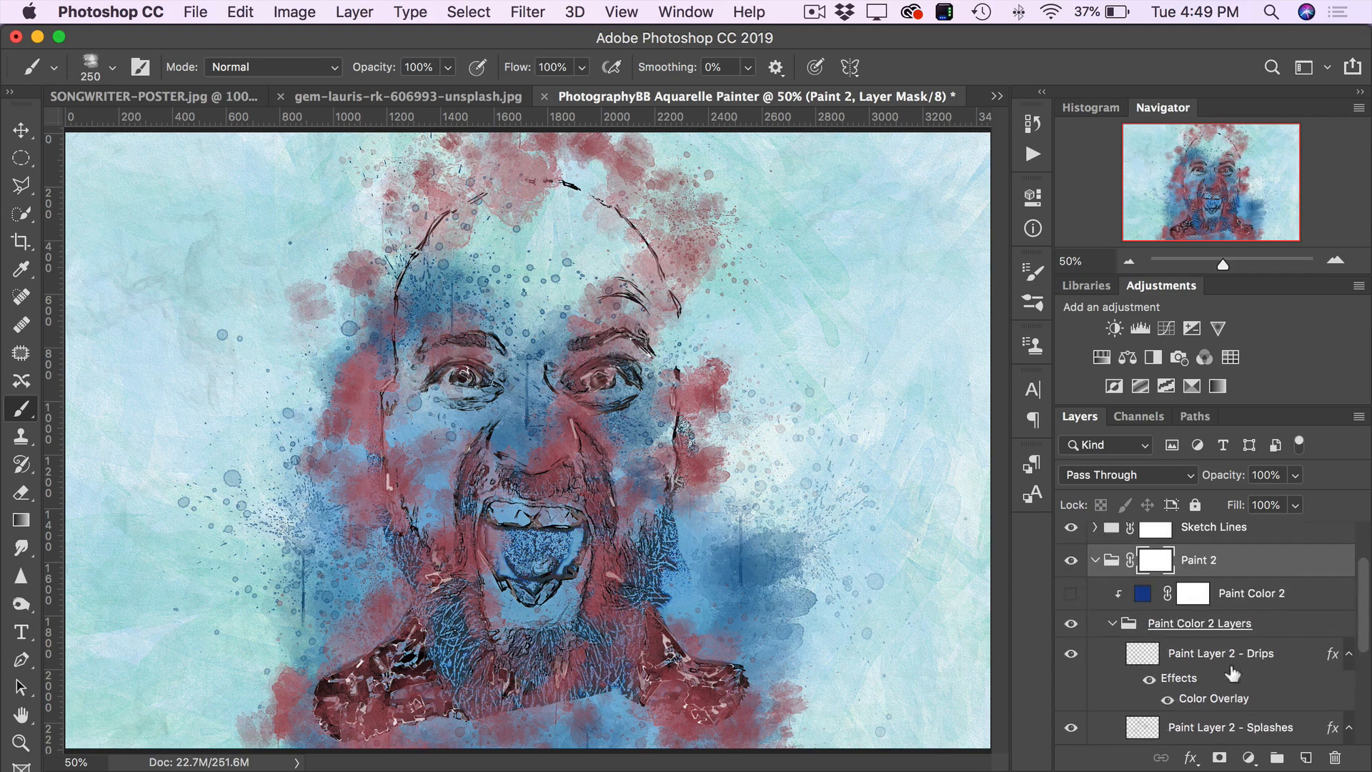
- Turn on the Paint Color 2 fill layer and change its solid color to the bright cyan 00f0ff
left_click(1077, 594)
double_click(1143, 594)
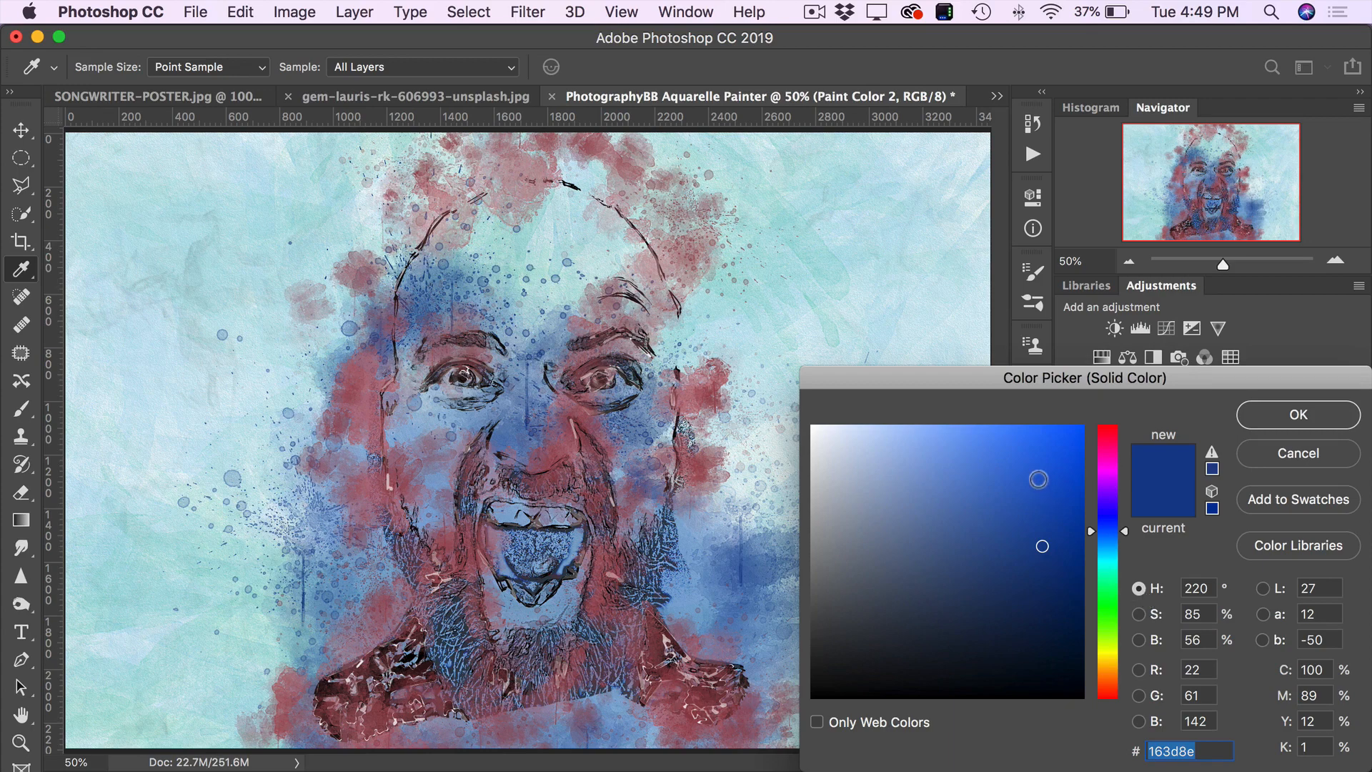
left_click(1035, 494)
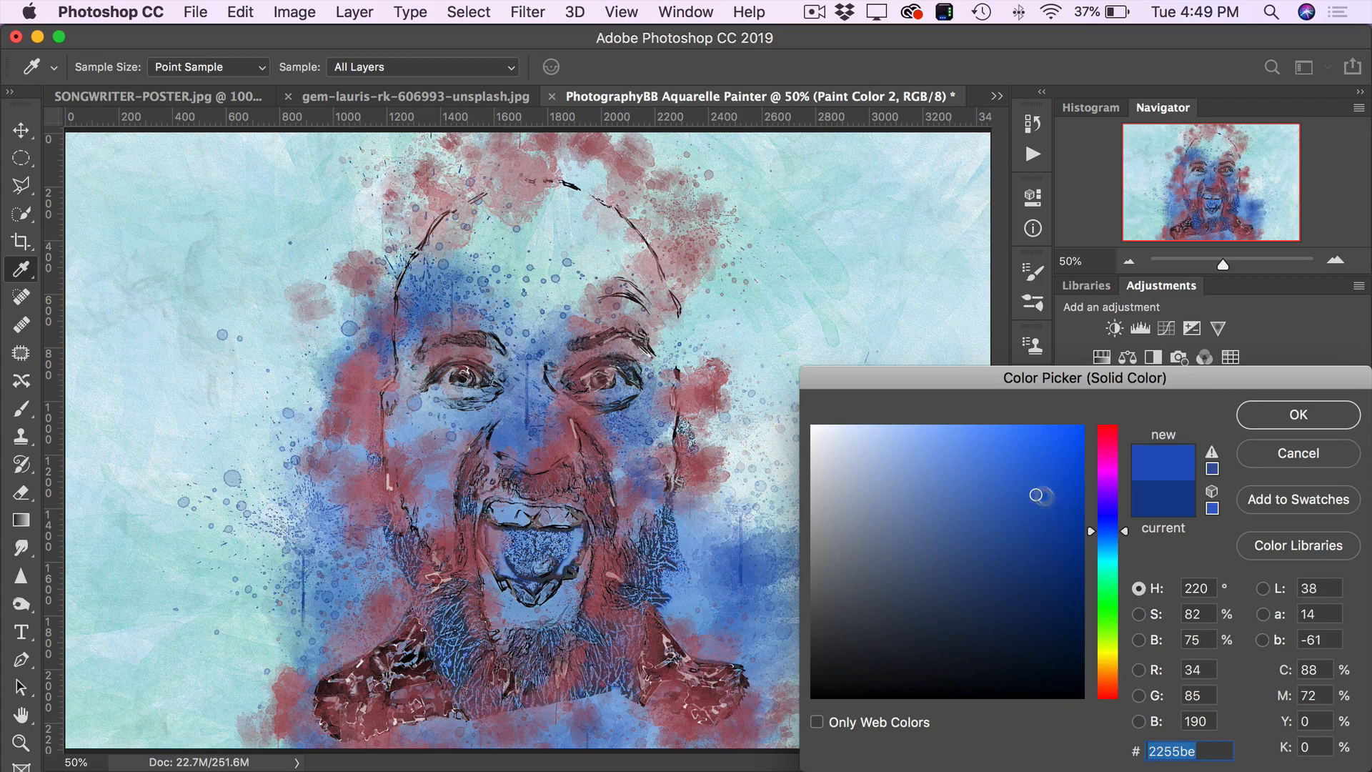
left_click(1106, 553)
mouse_move(1107, 556)
left_mouse_down()
mouse_move(1107, 542)
mouse_move(1105, 559)
left_mouse_up()
left_click_drag(1061, 520, 1089, 422)
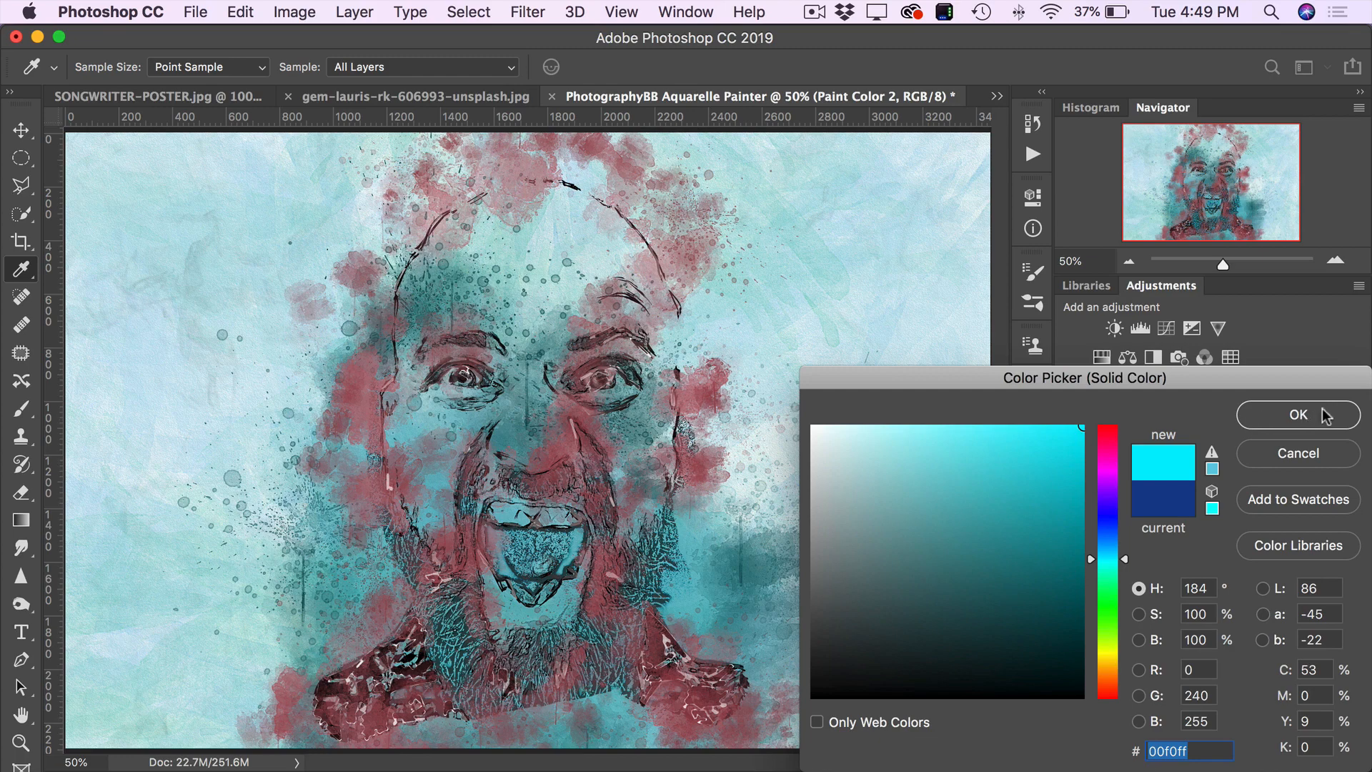
left_click(1298, 415)
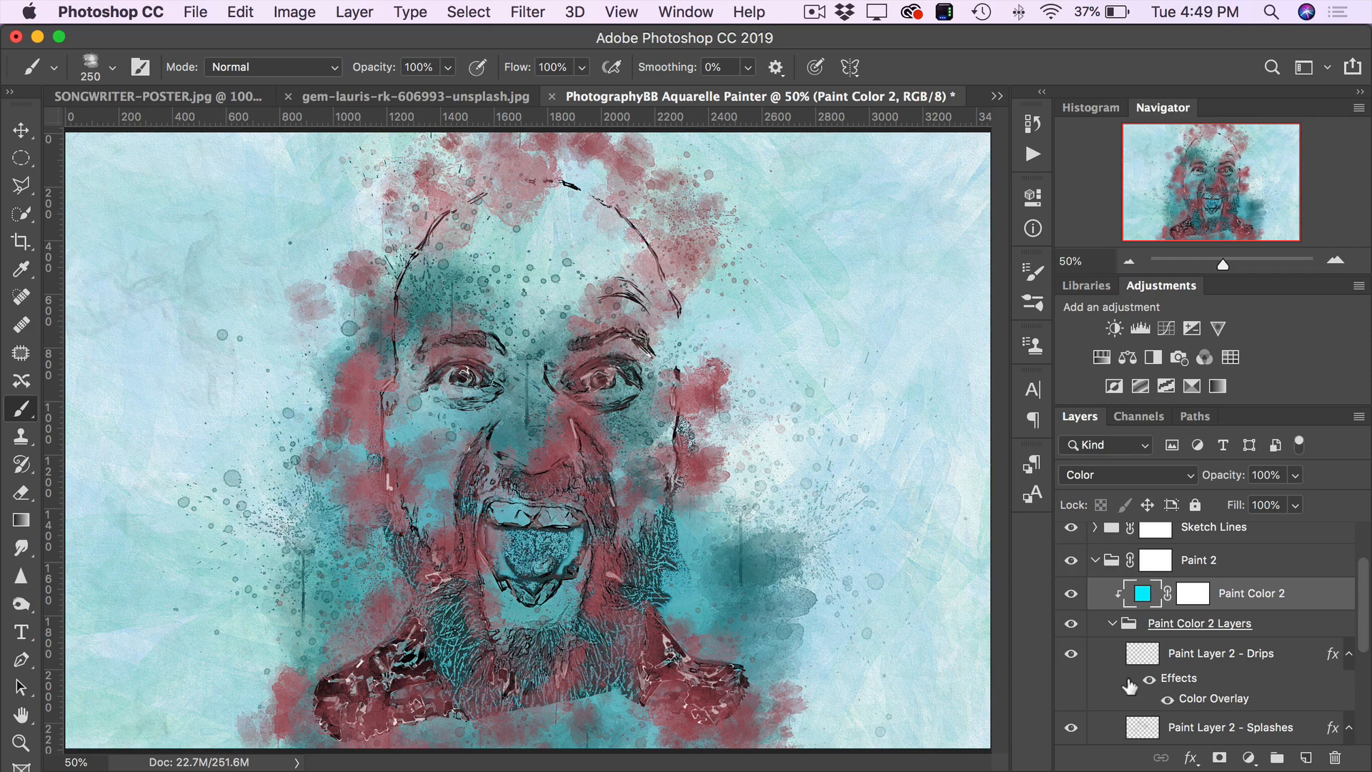
- Collapse the Paint 2 group and expand the Paper Background group to show its layers
left_click(1096, 561)
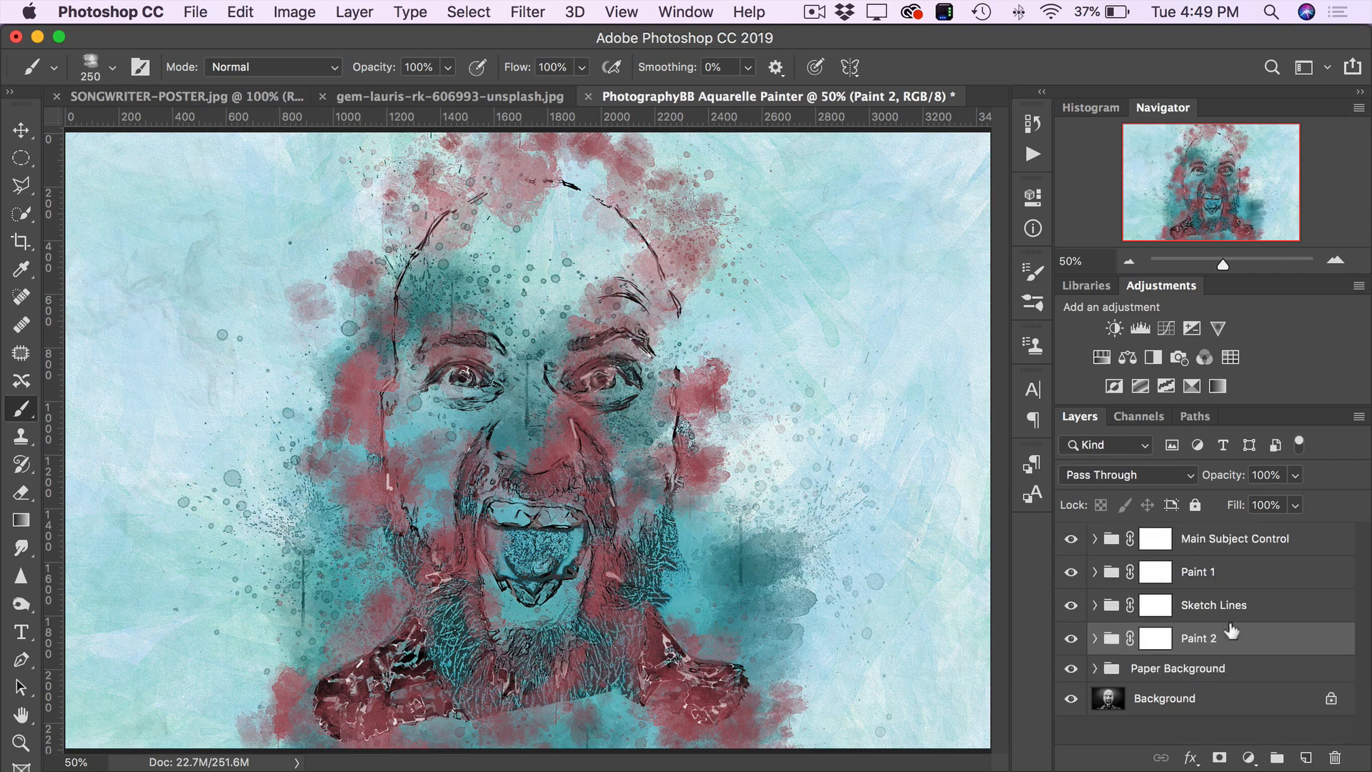
left_click(1146, 671)
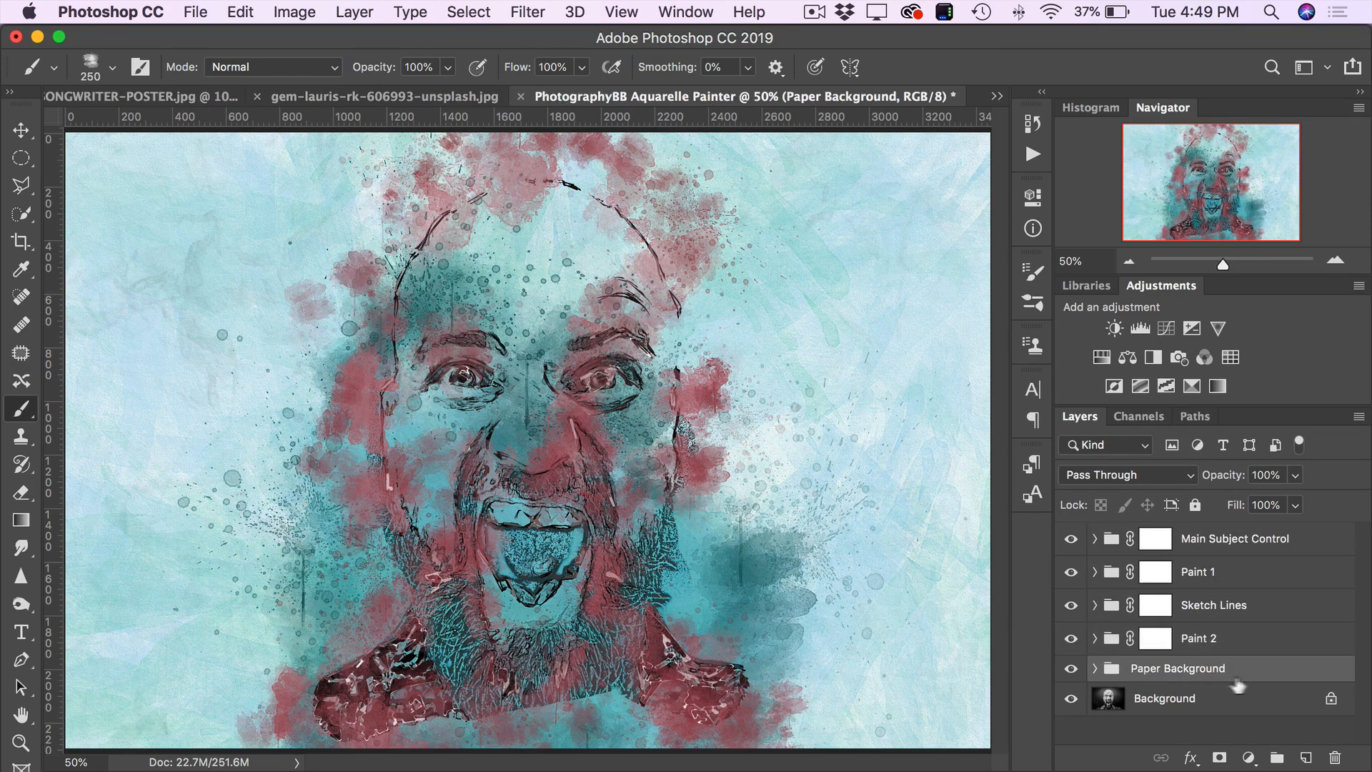
left_click(1094, 669)
scroll(1114, 657, "down", 4)
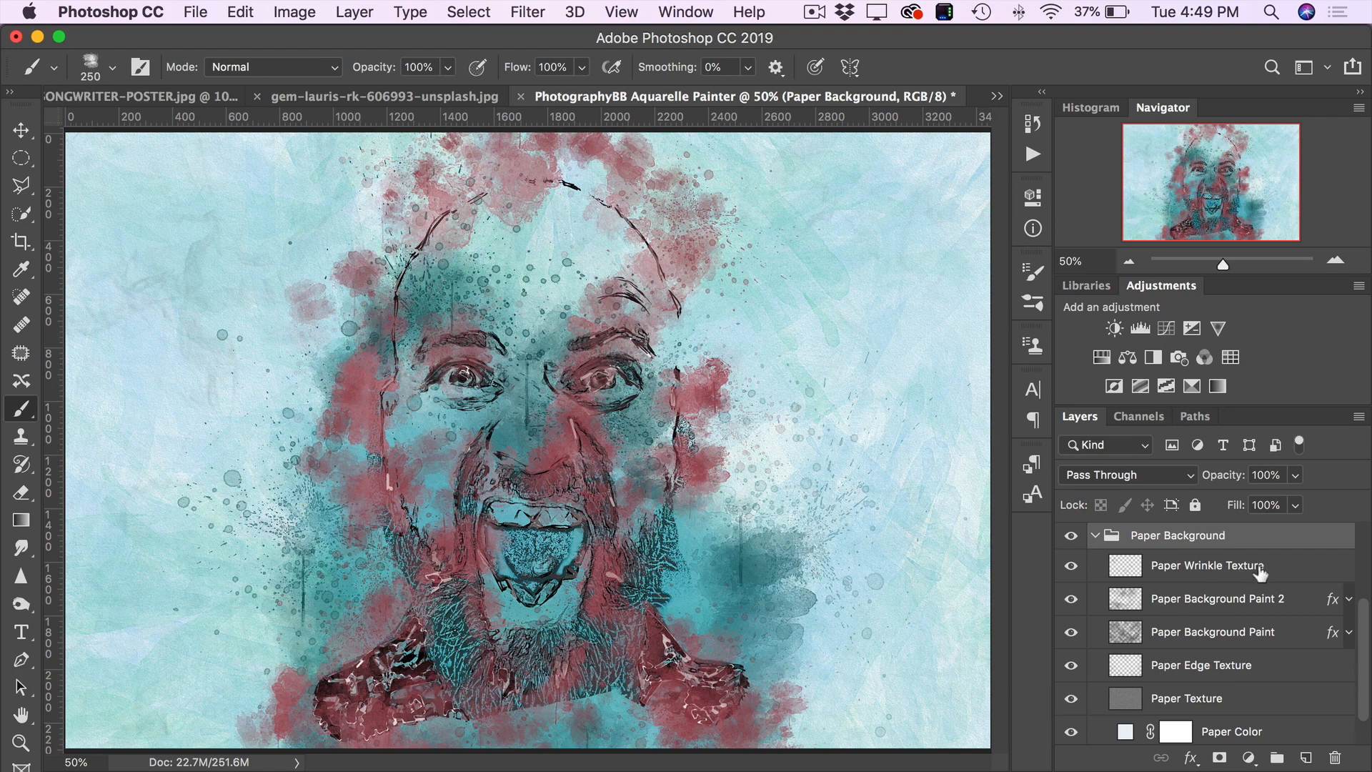
- Select the Paper Wrinkle Texture layer and compare the background with it off, on and at a different opacity
left_click(1178, 575)
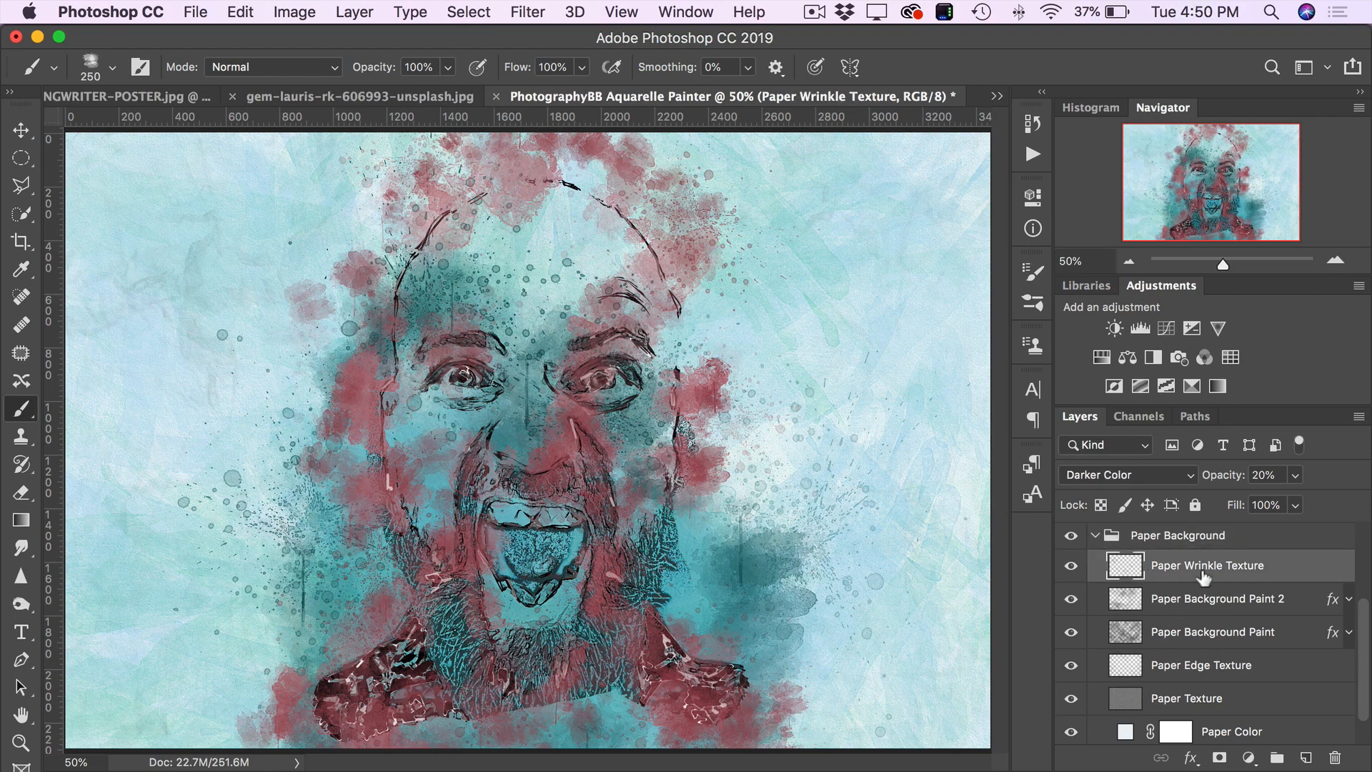
left_click(1071, 565)
left_click(1071, 566)
left_click(1071, 566)
left_click(1071, 566)
left_click(1071, 566)
left_click(1071, 566)
left_click(1071, 565)
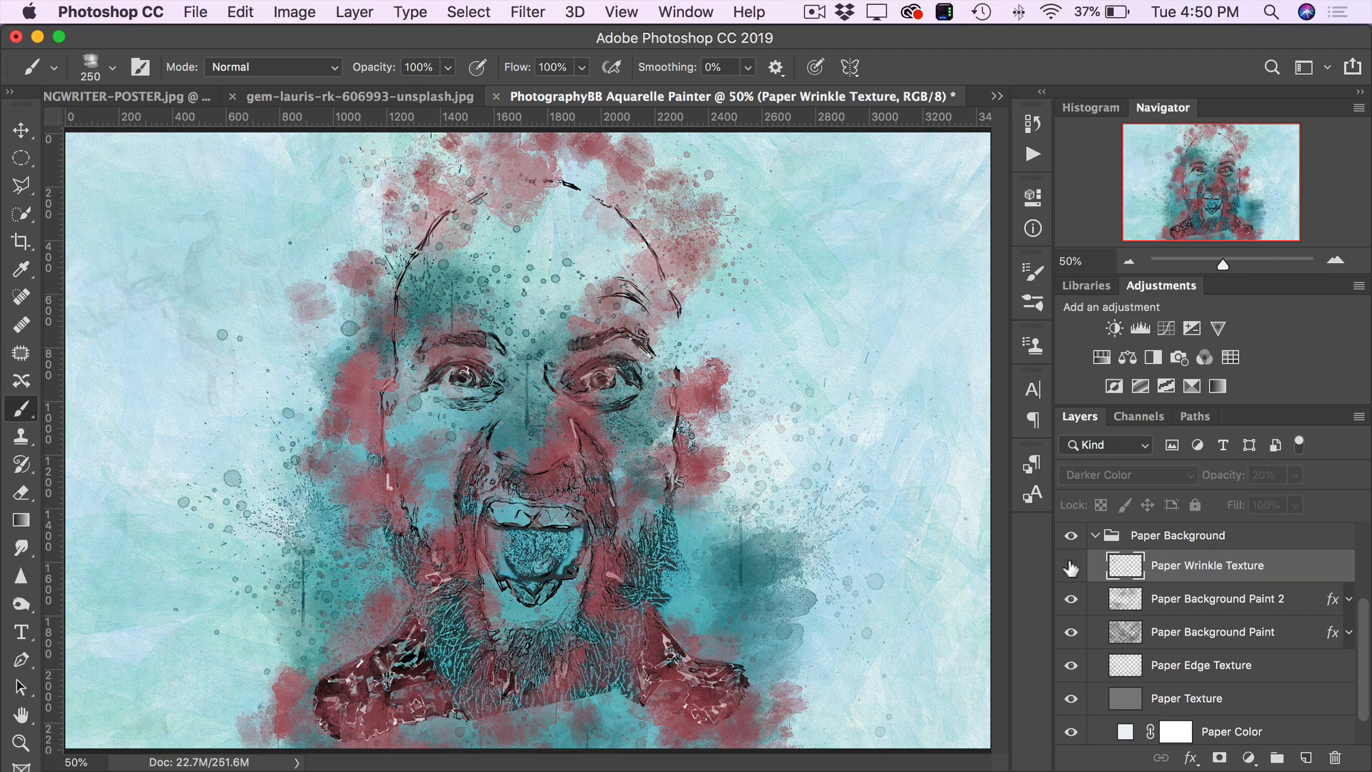
left_click(1071, 566)
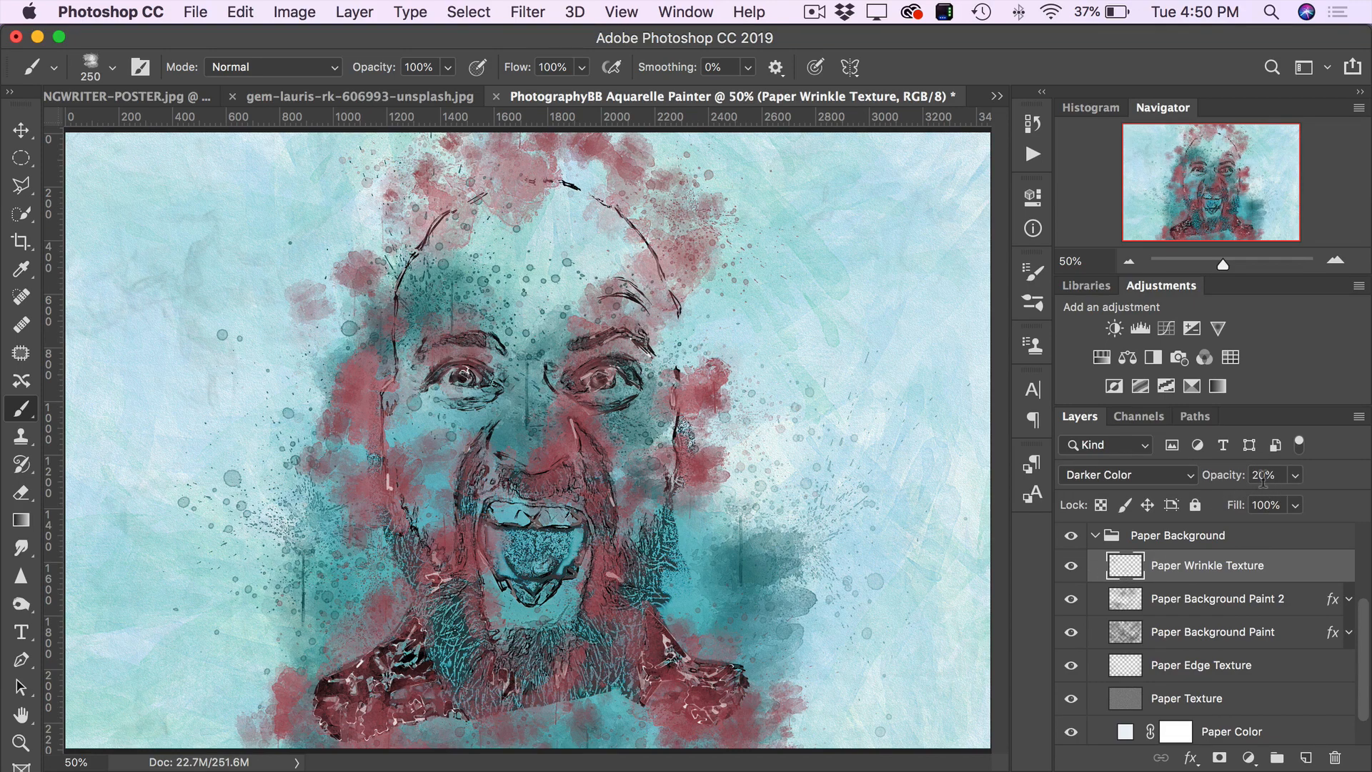
left_click(1223, 479)
mouse_move(1220, 482)
left_mouse_down()
mouse_move(1275, 482)
mouse_move(1219, 486)
left_mouse_up()
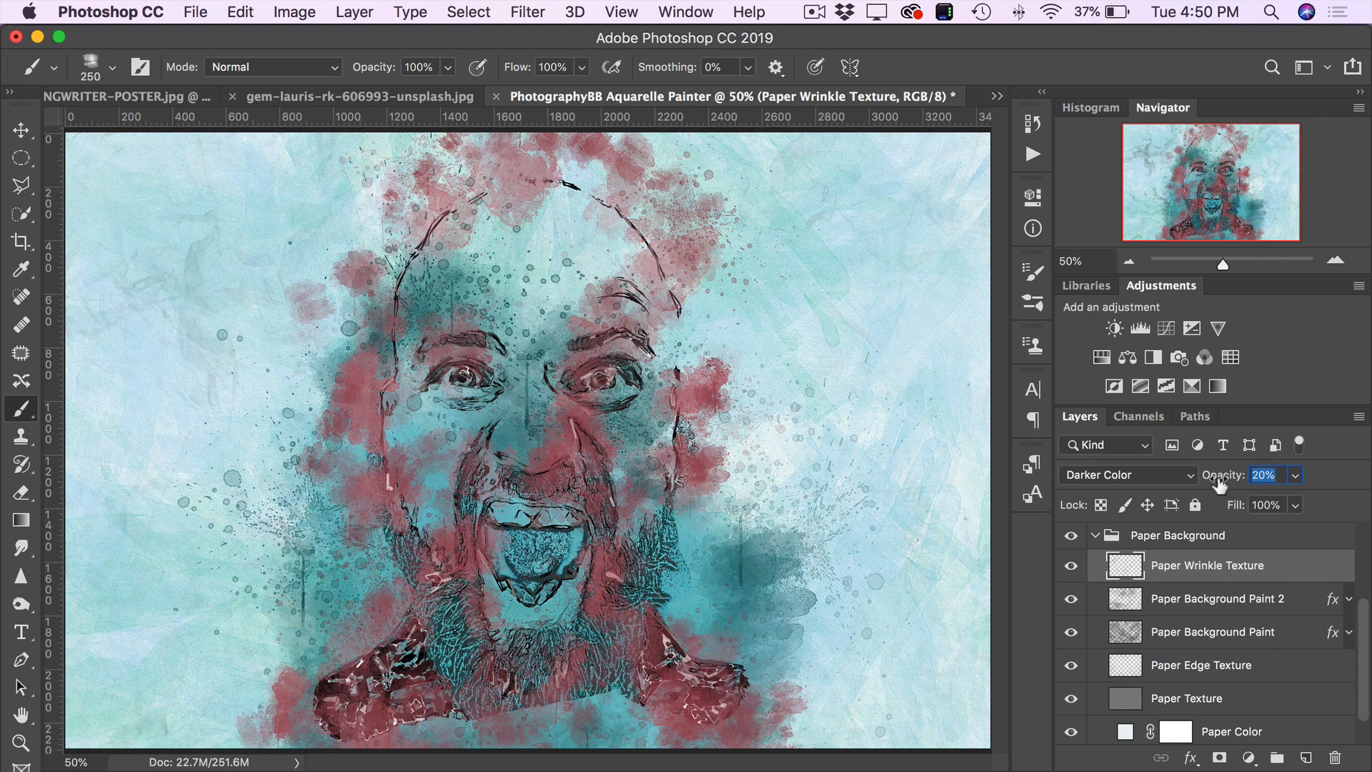
- Toggle the Paper Background Paint 2 and Paper Background Paint layers off and on to compare their background colors
left_click(1172, 603)
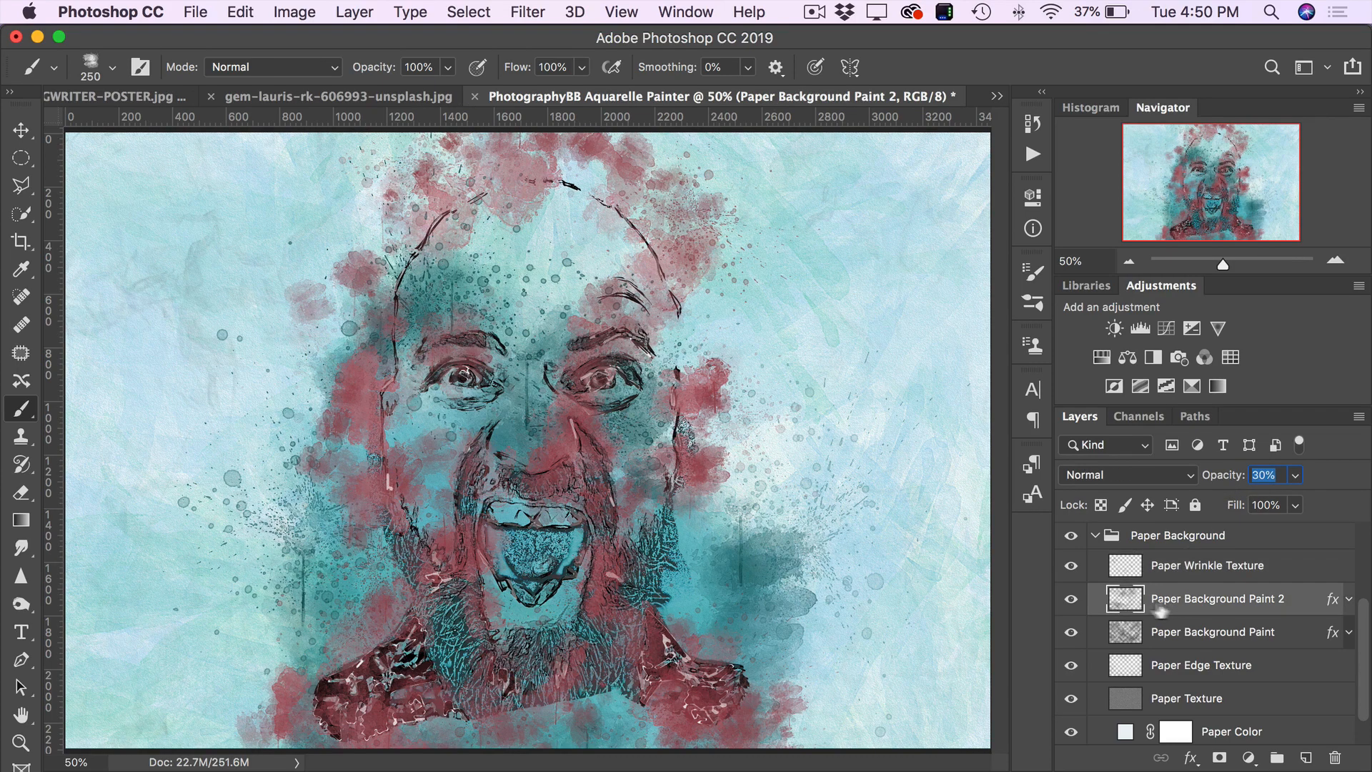
left_click(1071, 601)
left_click(1070, 600)
left_click(1285, 640)
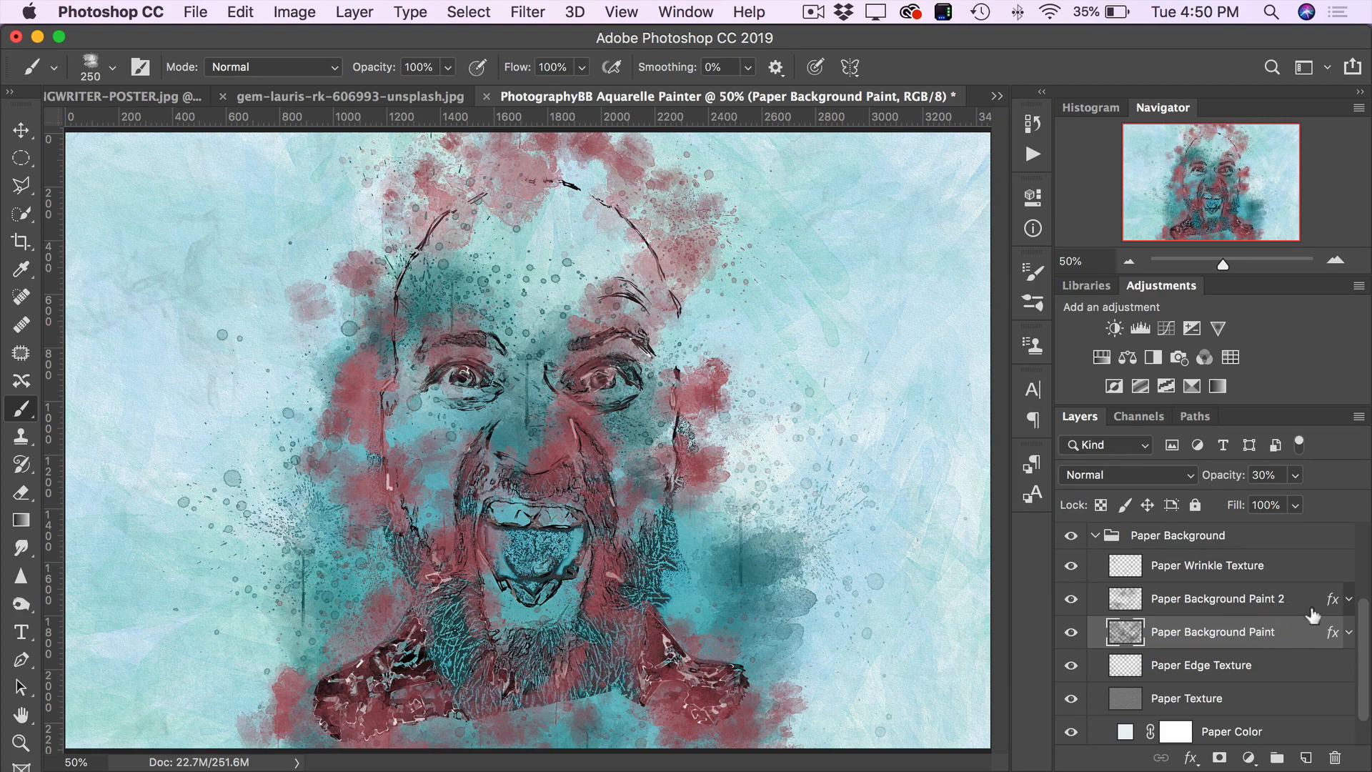
left_click(1244, 609)
left_click(1239, 629)
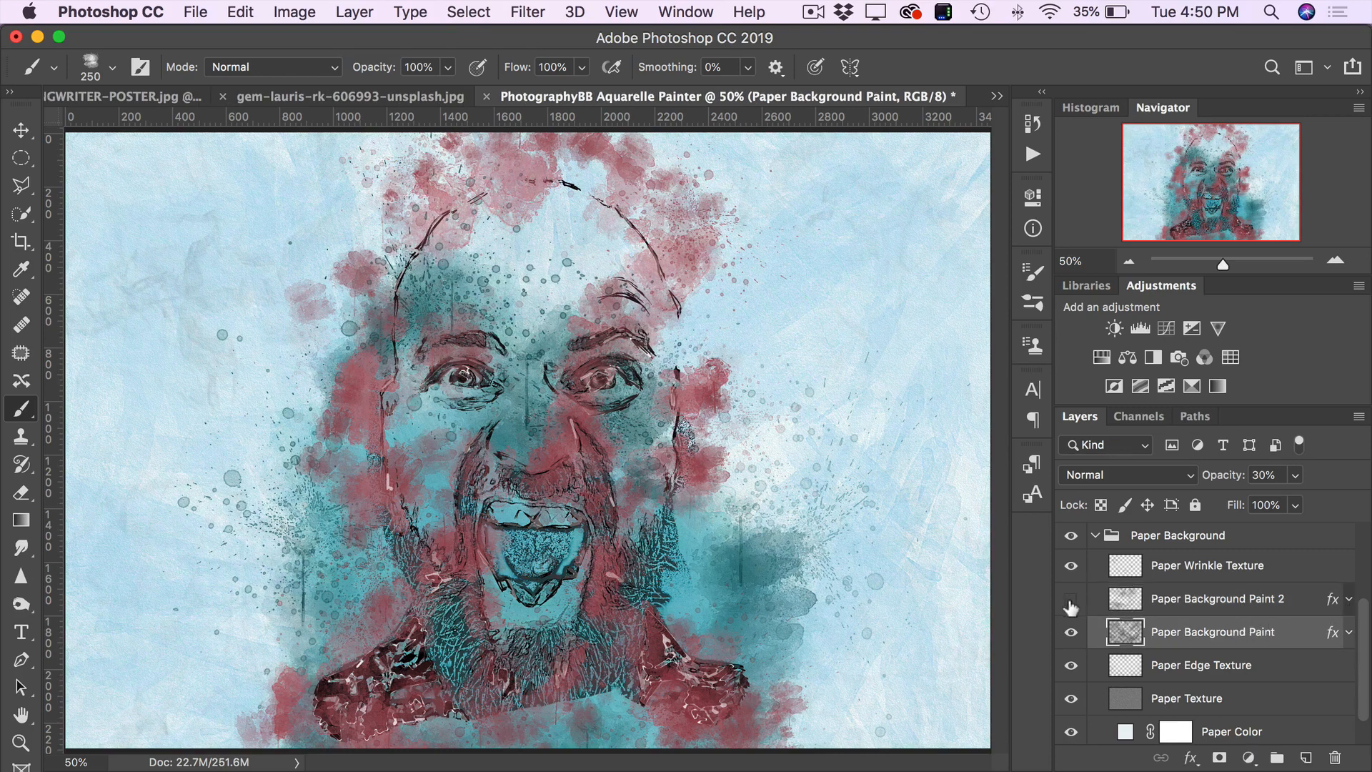
left_click(1069, 633)
left_click(1069, 634)
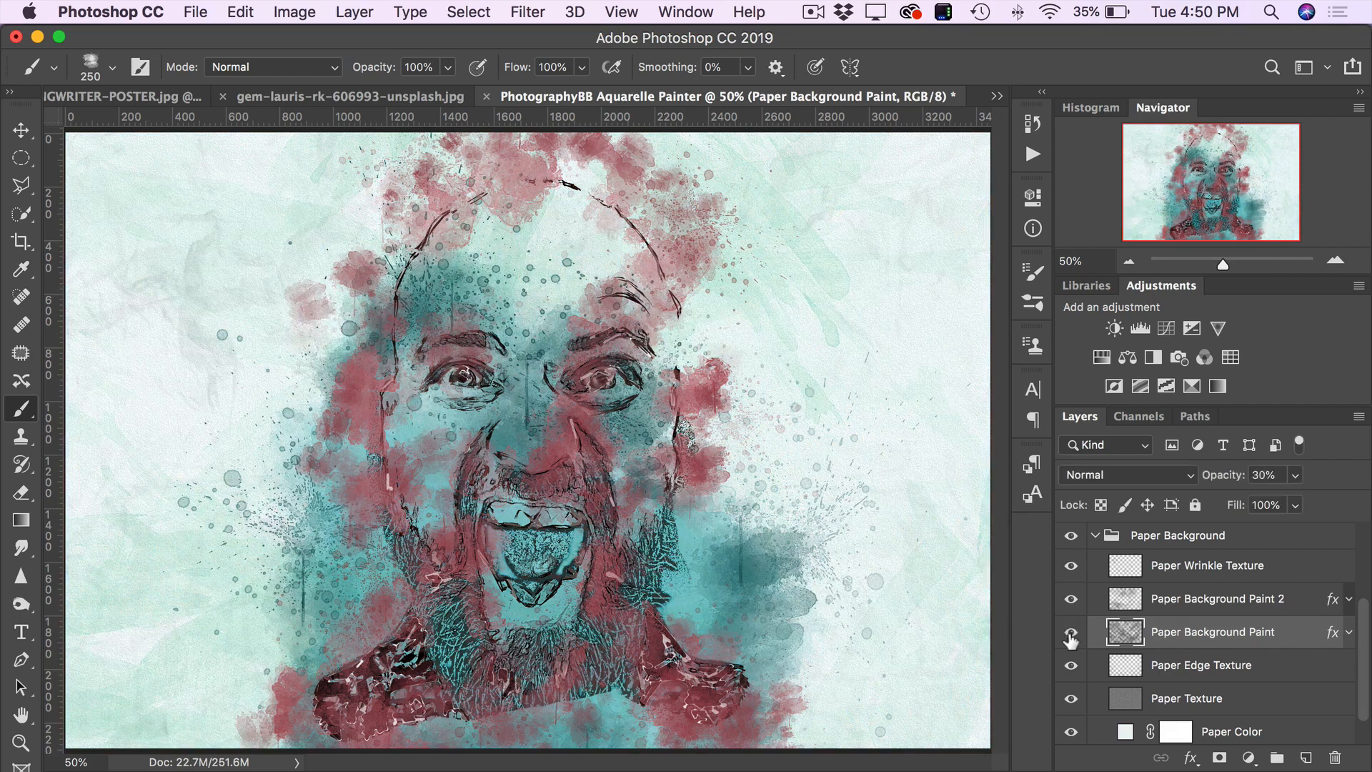
- Change the Color Overlay effect of the Paper Background Paint layer to the magenta pink d5007d
left_click(1349, 632)
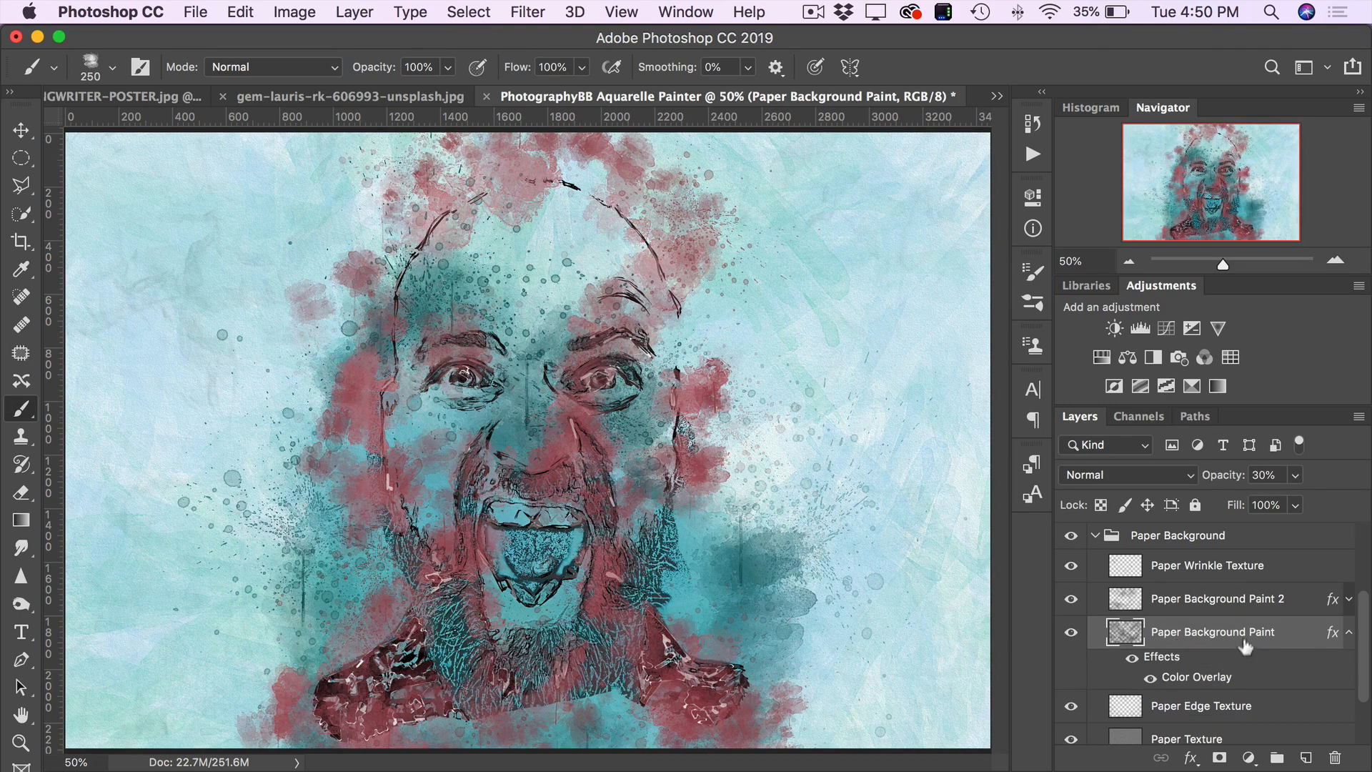
double_click(1203, 679)
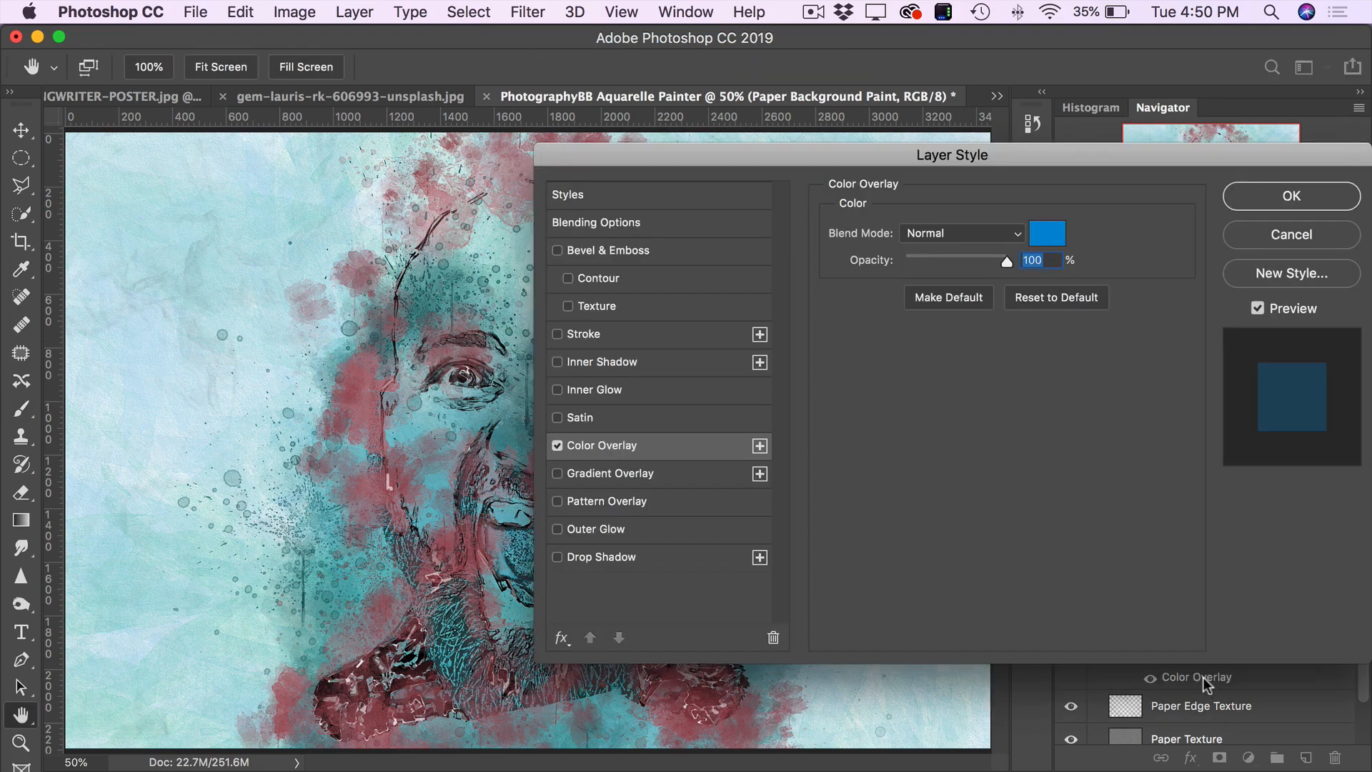
left_click(1046, 233)
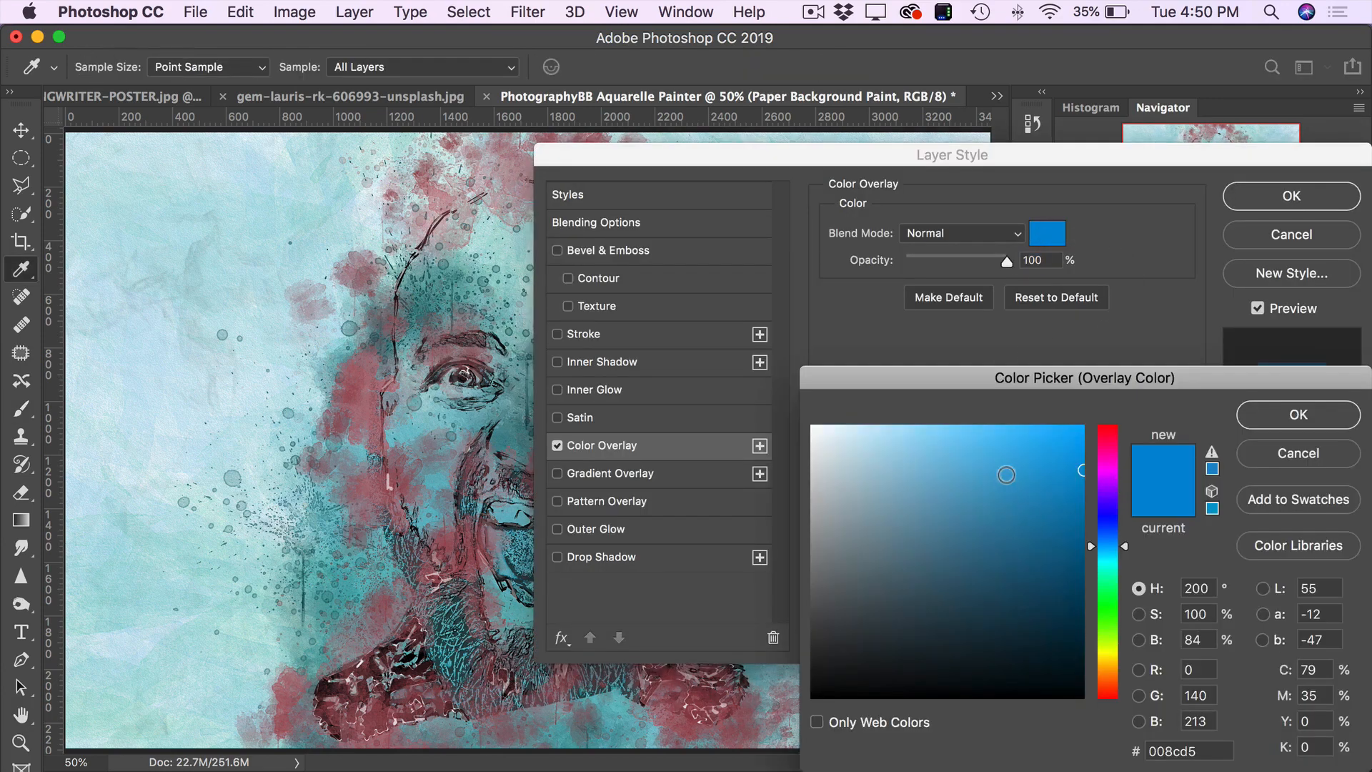
mouse_move(1100, 472)
left_mouse_down()
mouse_move(1101, 437)
mouse_move(1102, 448)
left_mouse_up()
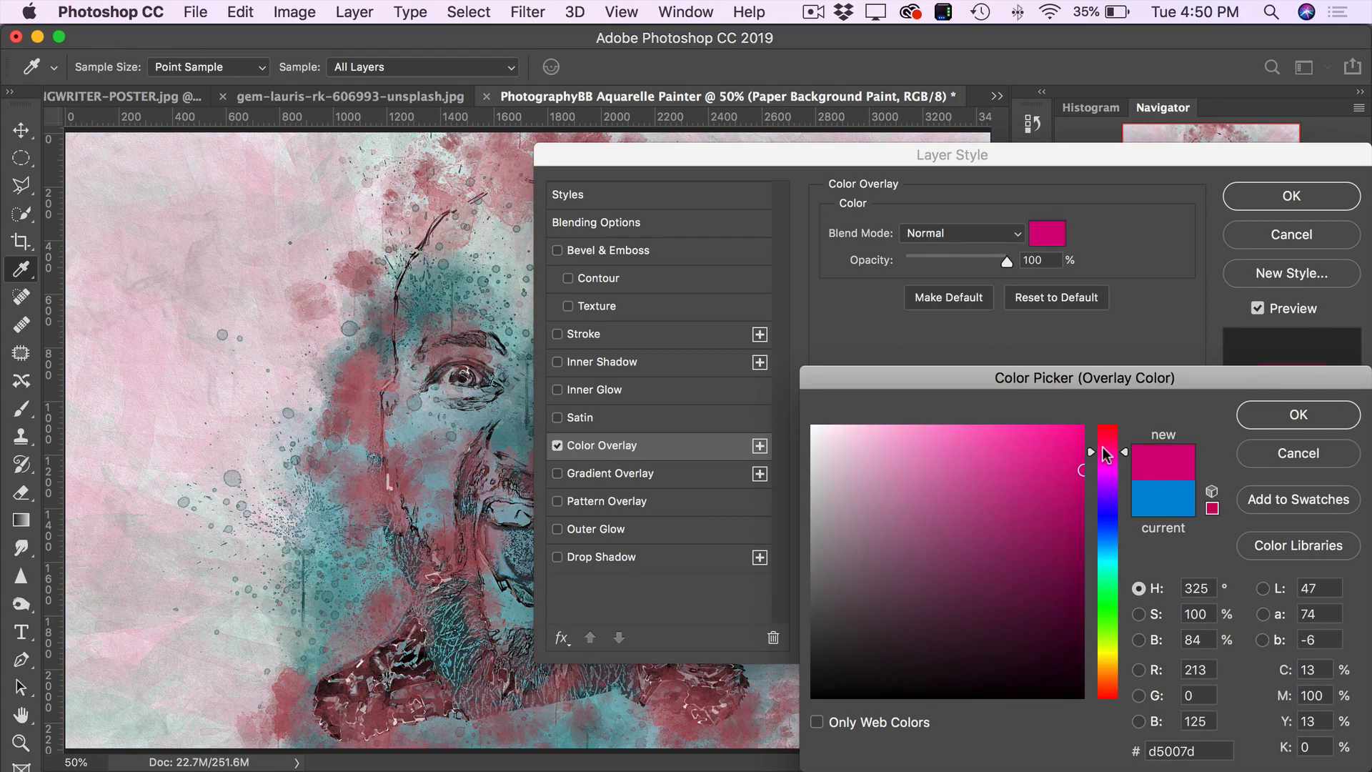
left_click(1336, 424)
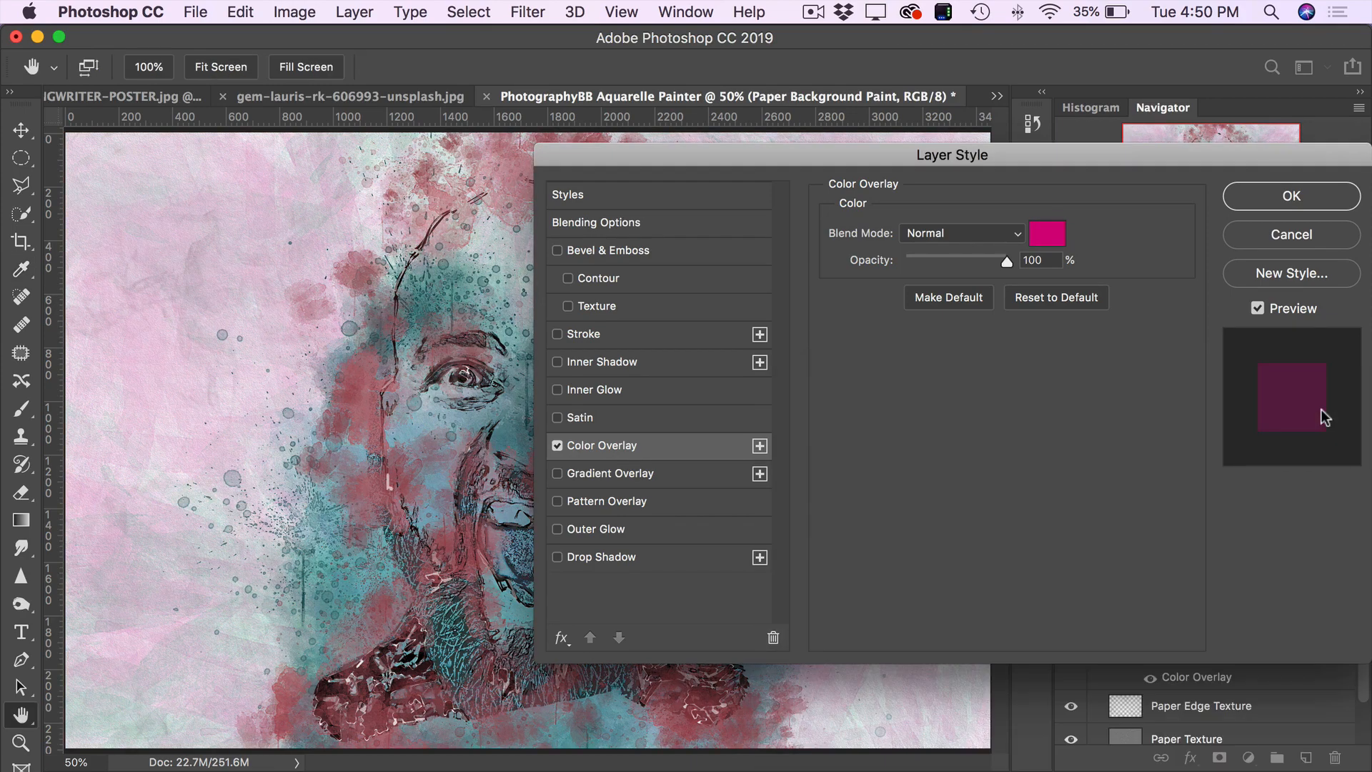
left_click(1292, 208)
- Try a different opacity on the Paper Edge Texture layer and compare the background with the Paper Texture layer off and on
left_click(1179, 706)
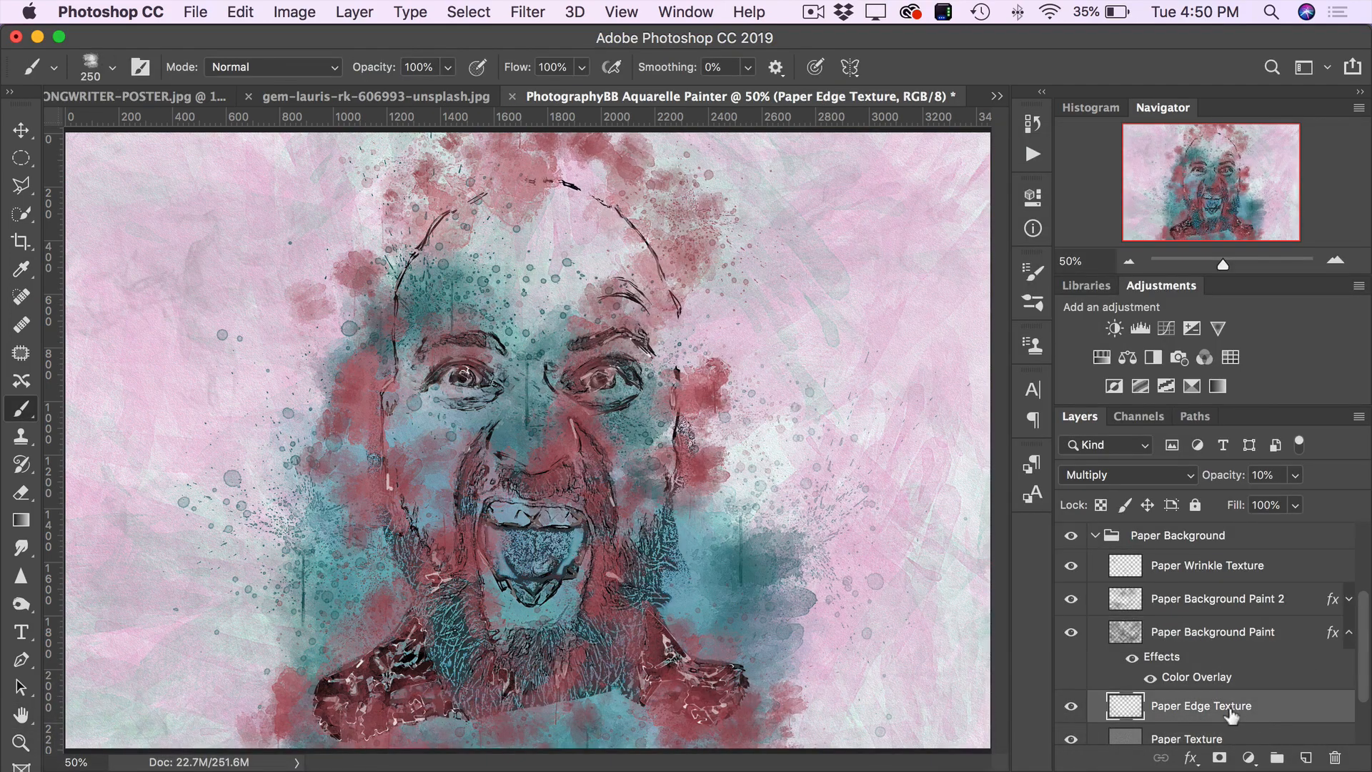
scroll(1215, 714, "down", 2)
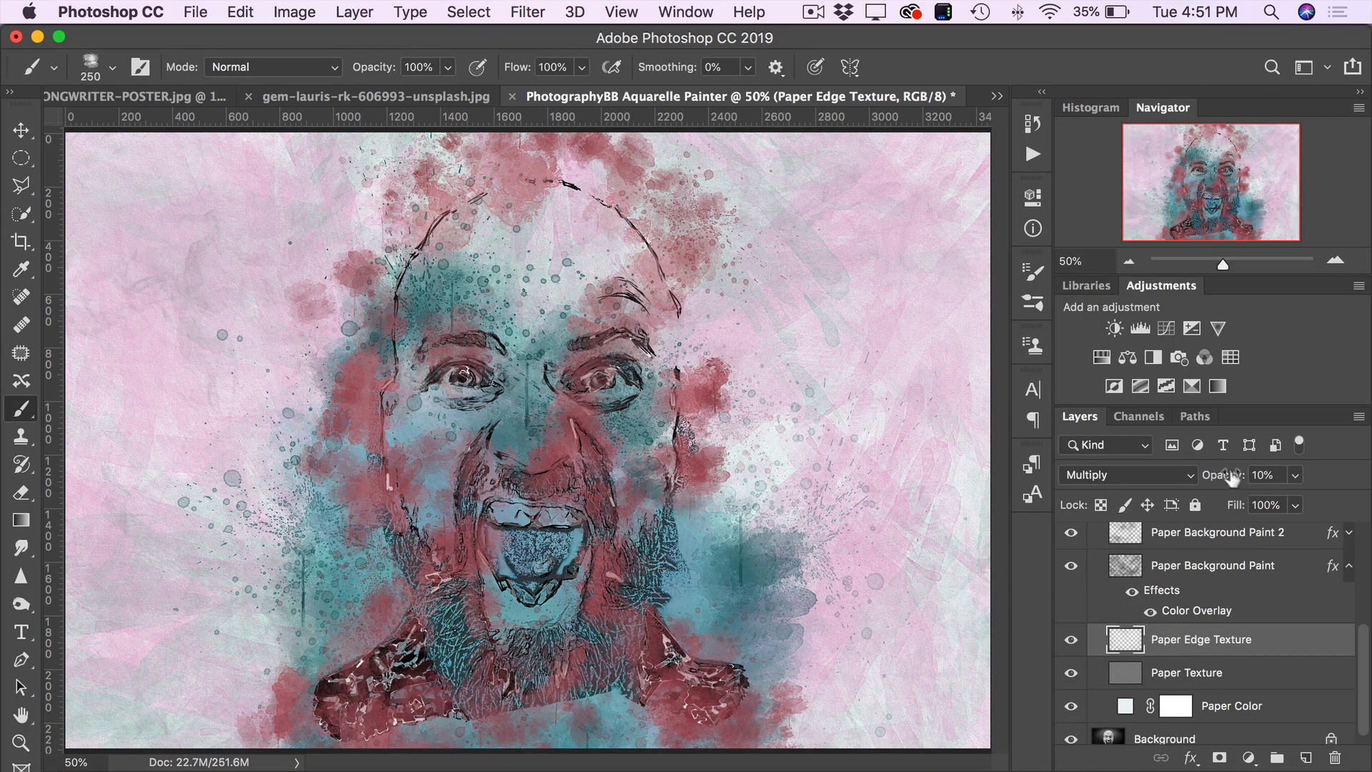
left_click_drag(1224, 474, 1184, 475)
left_click(1172, 679)
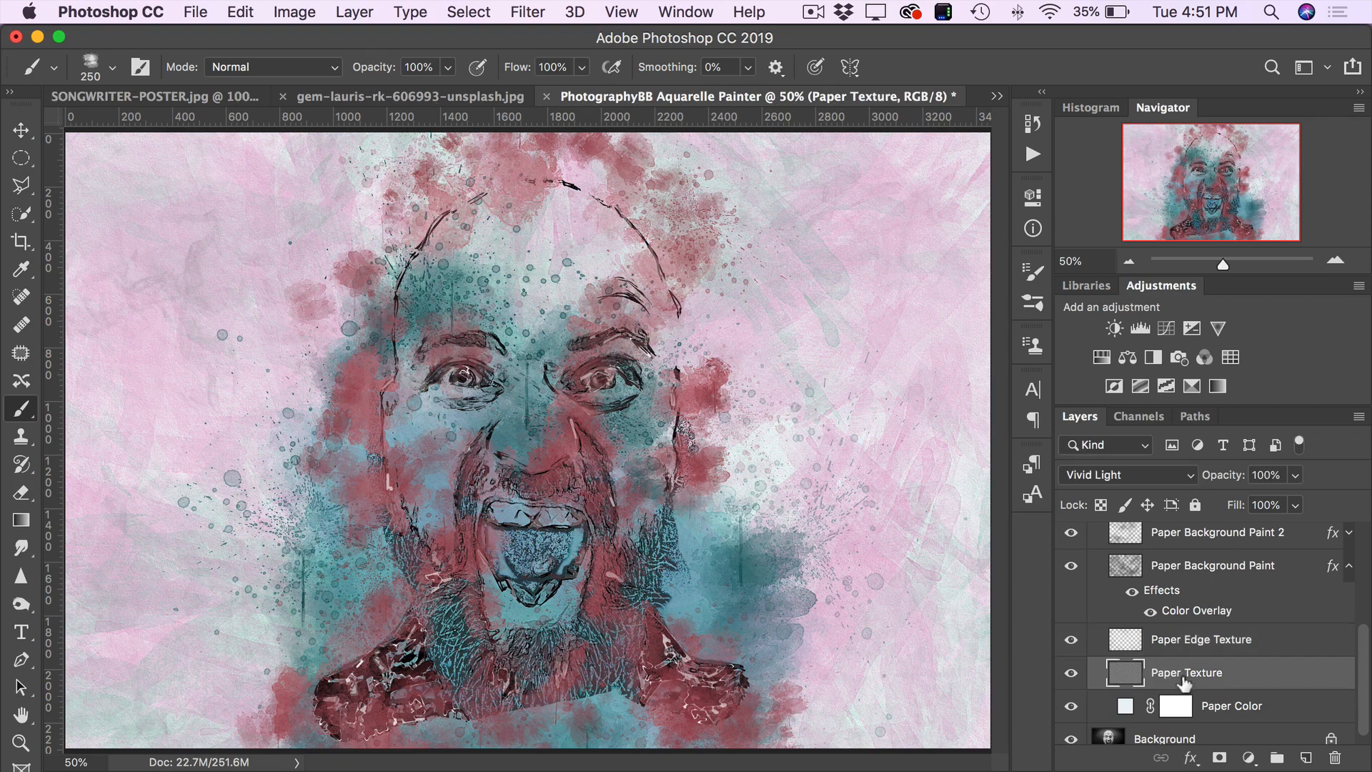
left_click(1072, 673)
- Change the Paper Color fill layer's solid color to a slightly more saturated pale cyan
scroll(1254, 673, "down", 1)
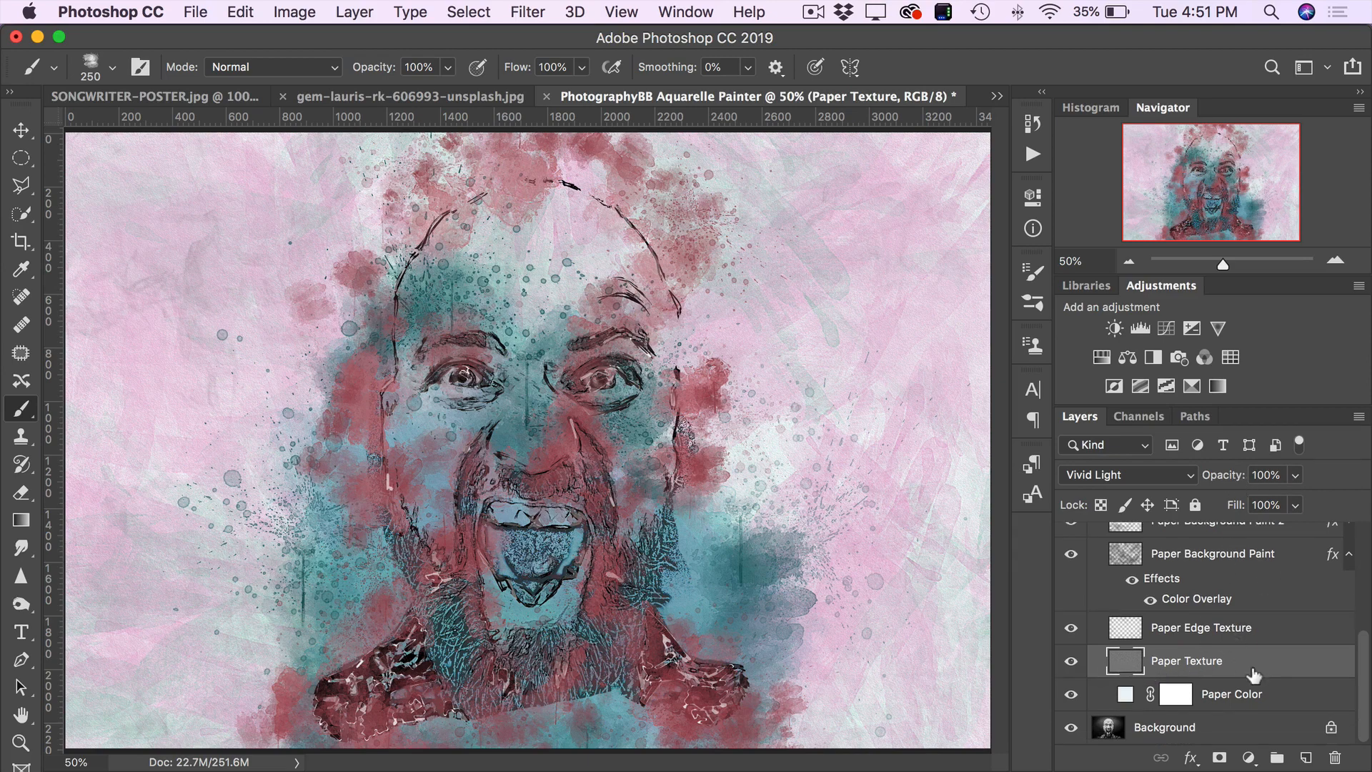
left_click(1254, 702)
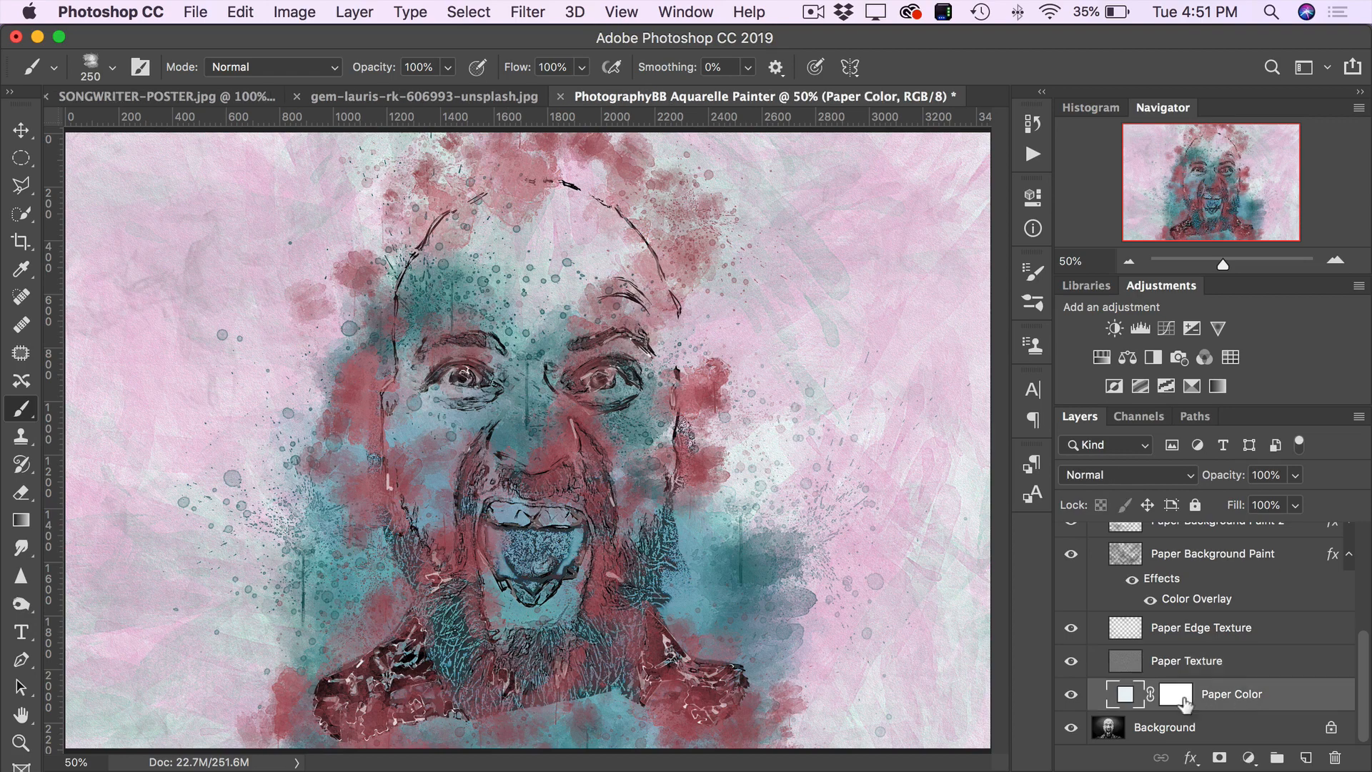
double_click(1124, 698)
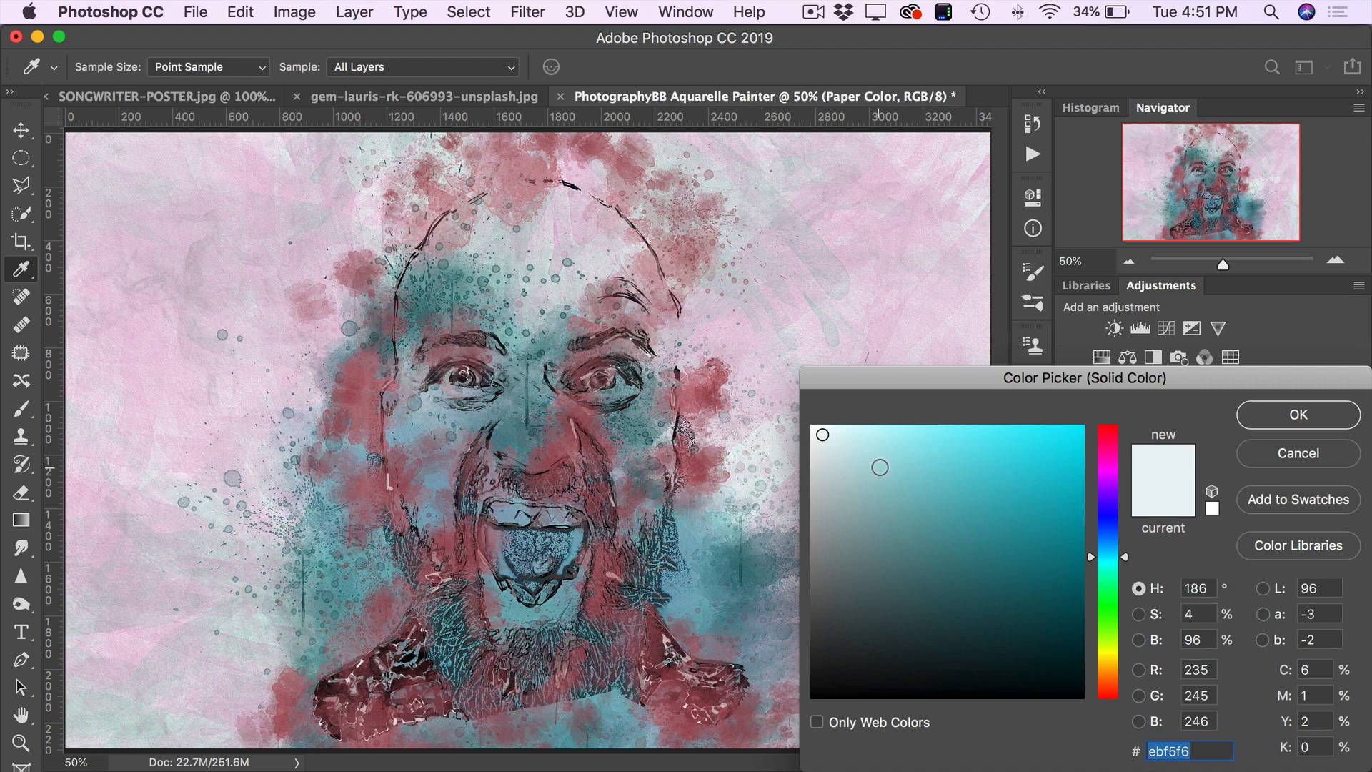
mouse_move(880, 467)
left_mouse_down()
mouse_move(941, 450)
mouse_move(848, 474)
mouse_move(823, 437)
mouse_move(836, 428)
mouse_move(829, 436)
left_mouse_up()
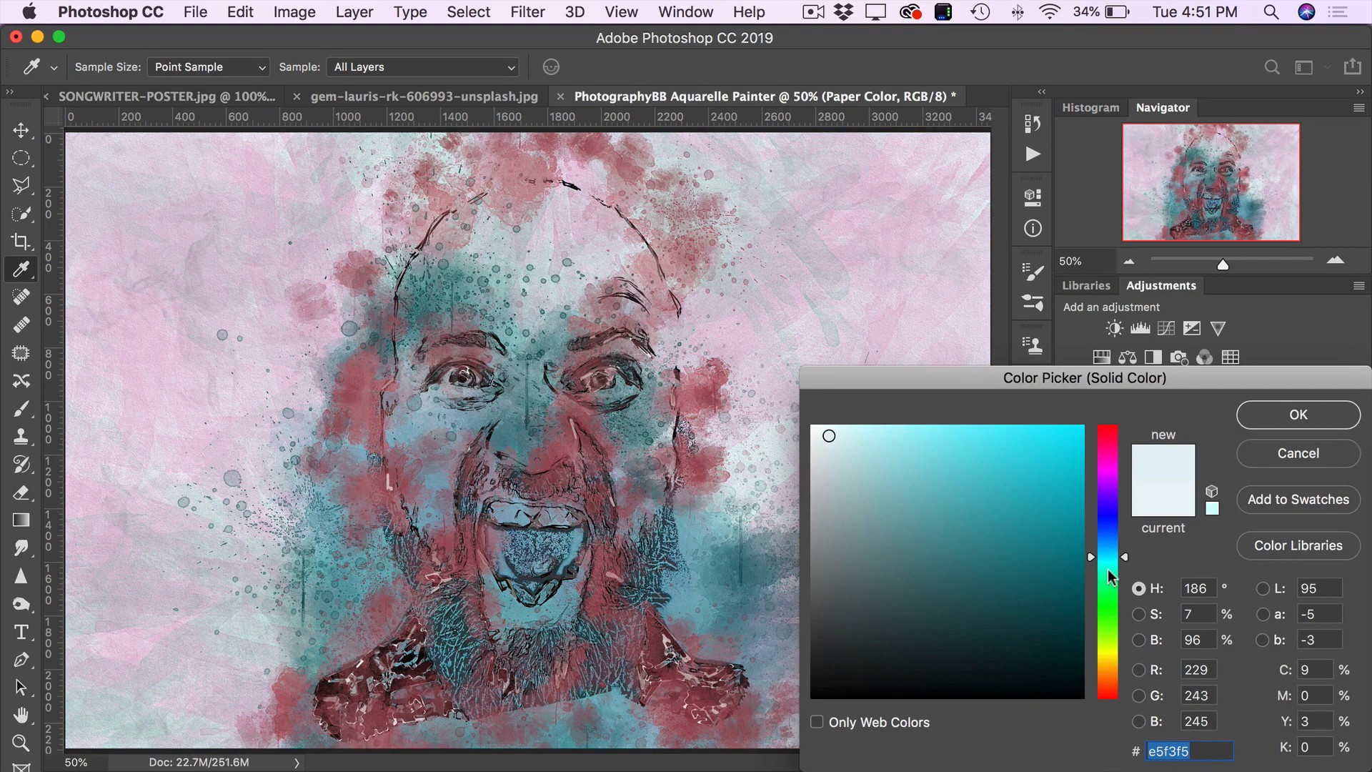
left_click_drag(1107, 569, 1107, 559)
left_click_drag(829, 437, 838, 436)
left_click(1278, 416)
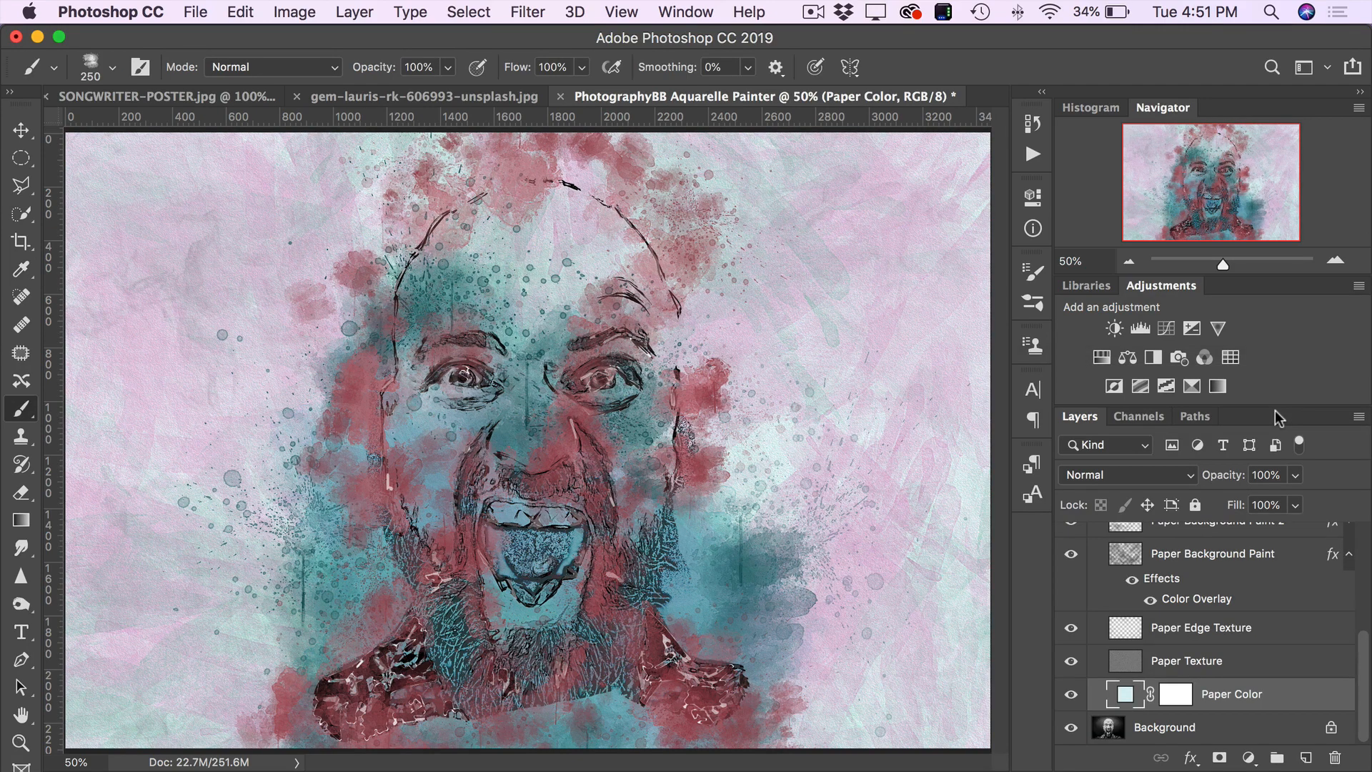